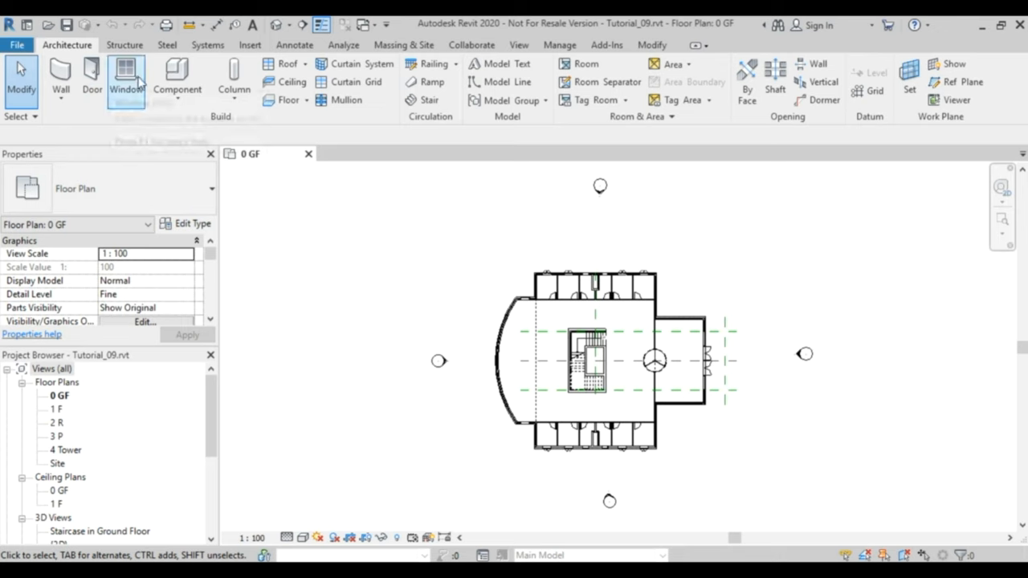
Explore the Component and Insert ribbon commands without committing to a placement
{"action": "left_click", "coordinate": [186, 102]}
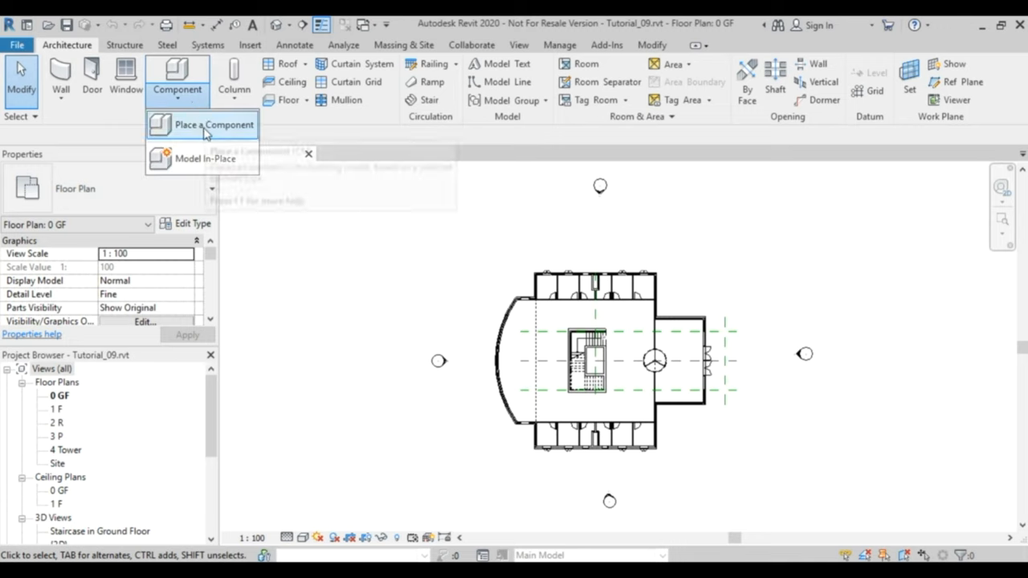
{"action": "left_click", "coordinate": [344, 134]}
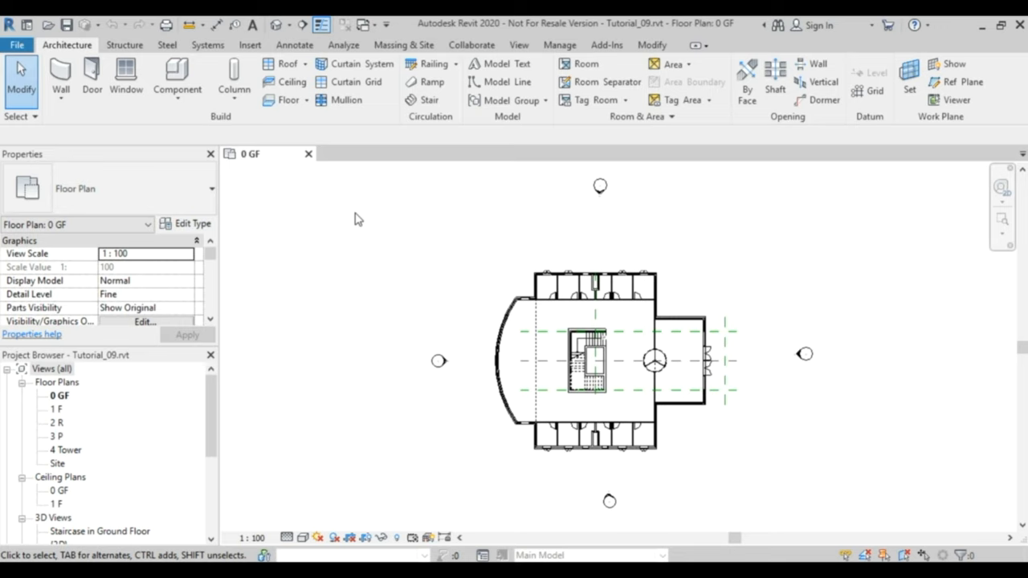
{"action": "left_click", "coordinate": [177, 100]}
{"action": "left_click", "coordinate": [205, 127]}
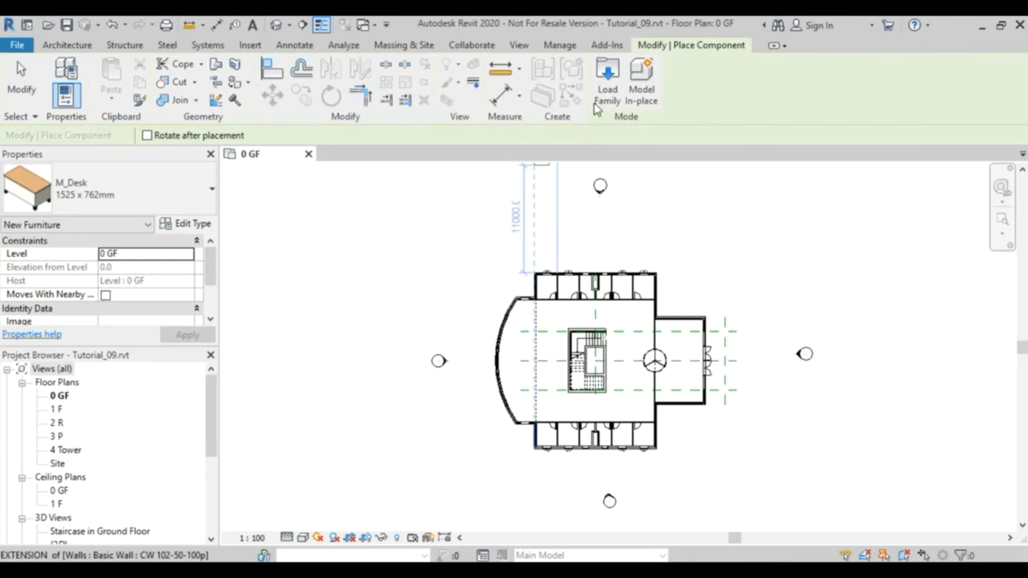
{"action": "key", "text": "Escape"}
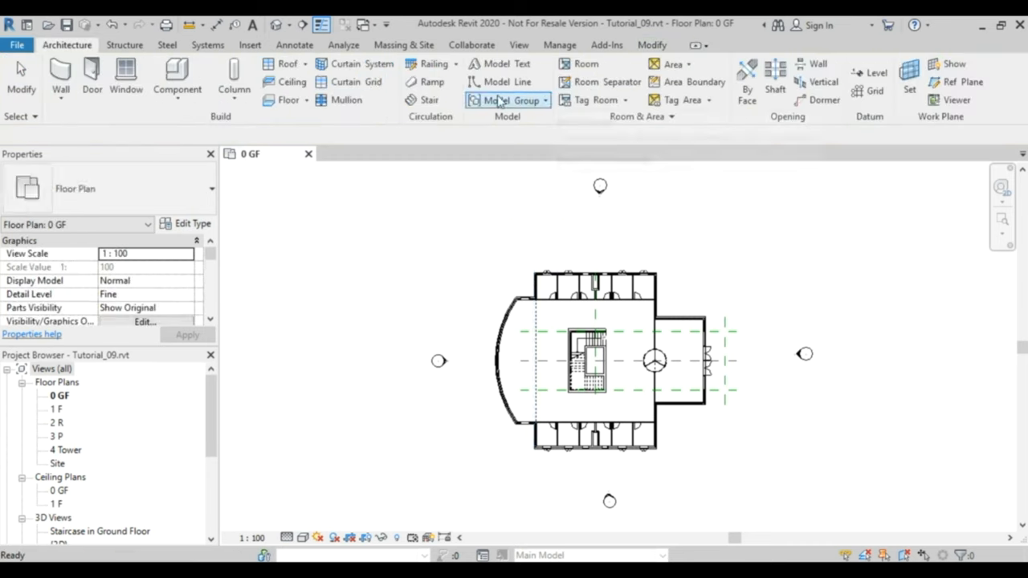
{"action": "left_click", "coordinate": [257, 48]}
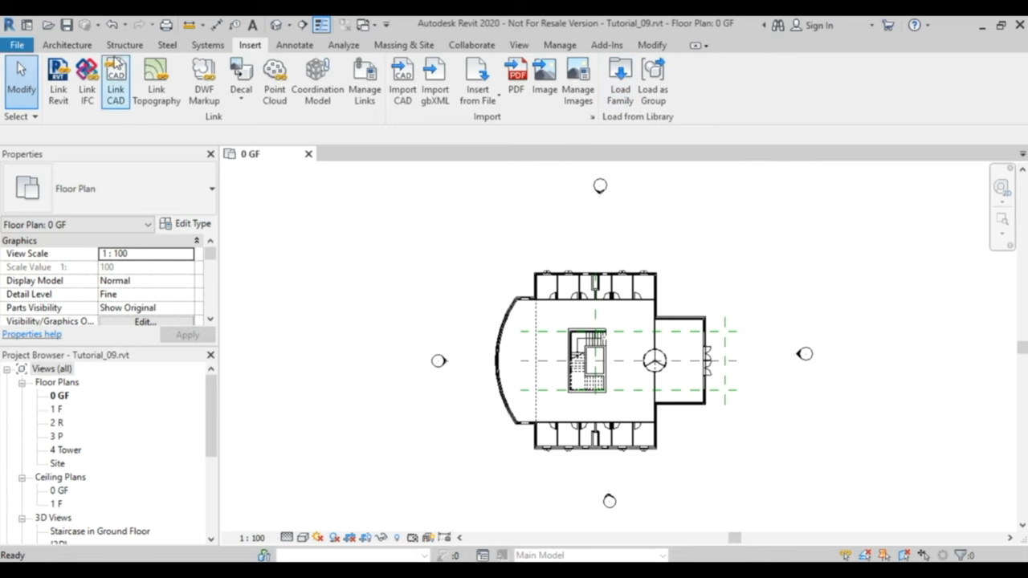
{"action": "left_click", "coordinate": [68, 45]}
{"action": "left_click", "coordinate": [197, 107]}
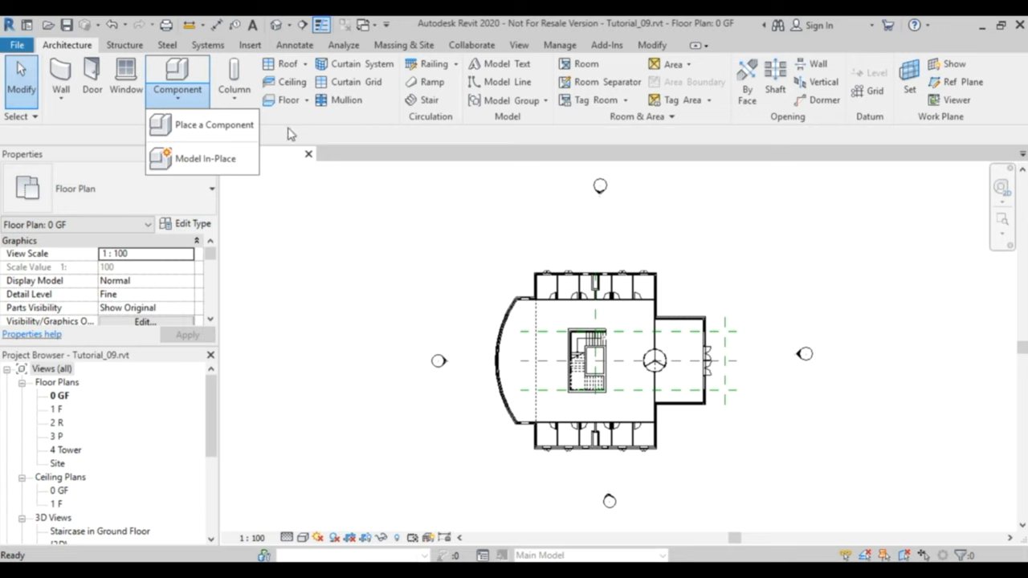
{"action": "left_click", "coordinate": [353, 136]}
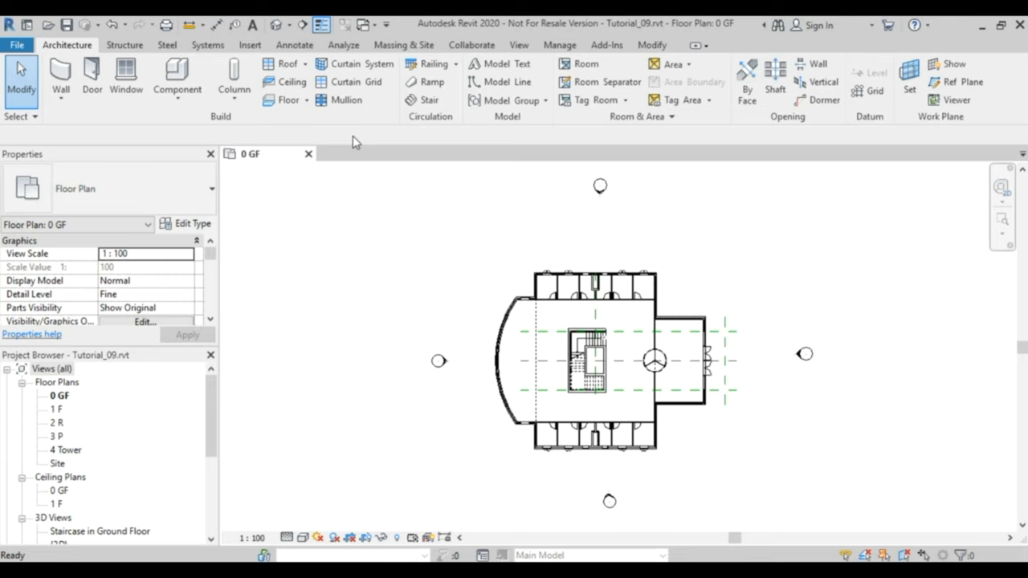
Start Place a Component, review the family type selector and go to Load Family
{"action": "left_click", "coordinate": [179, 99]}
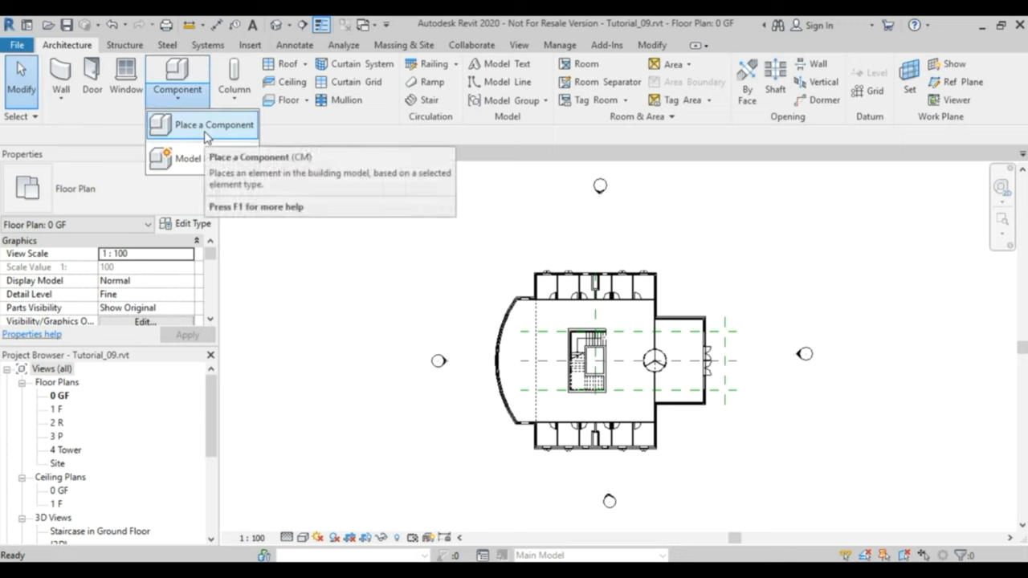
{"action": "left_click", "coordinate": [207, 129]}
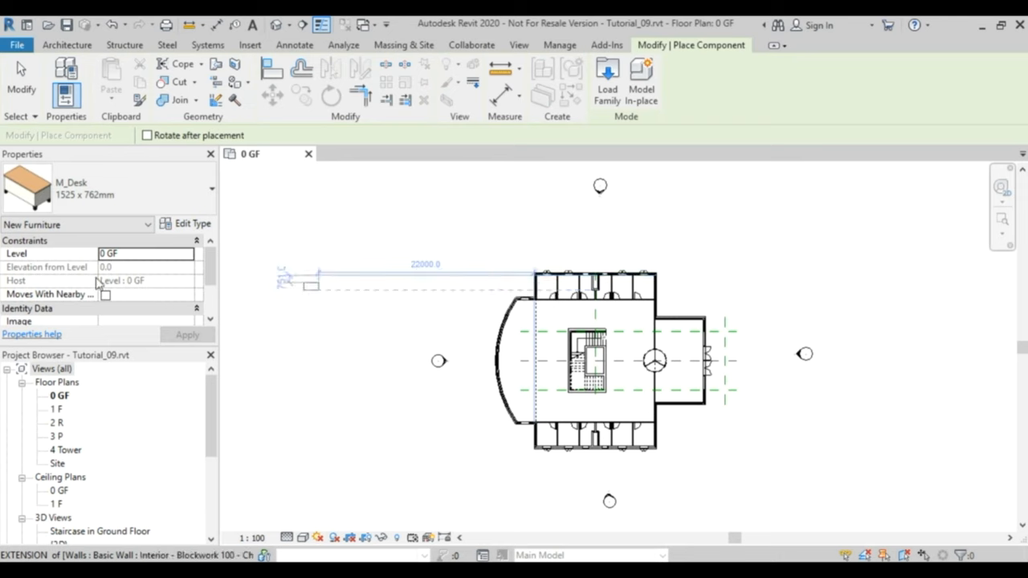
{"action": "left_click", "coordinate": [181, 198]}
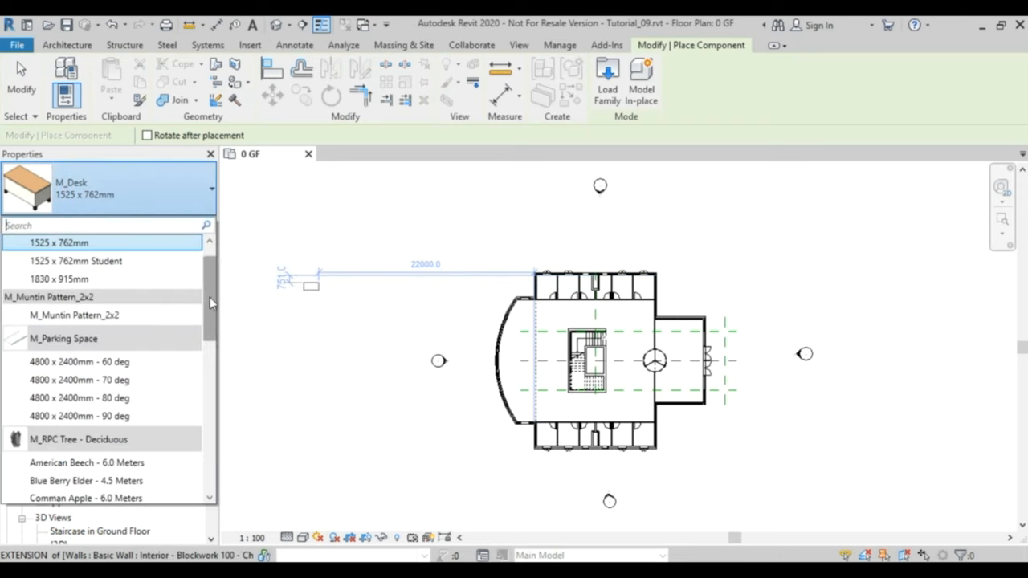
{"action": "mouse_move", "coordinate": [209, 284]}
{"action": "left_mouse_down"}
{"action": "mouse_move", "coordinate": [209, 333]}
{"action": "mouse_move", "coordinate": [209, 241]}
{"action": "left_mouse_up"}
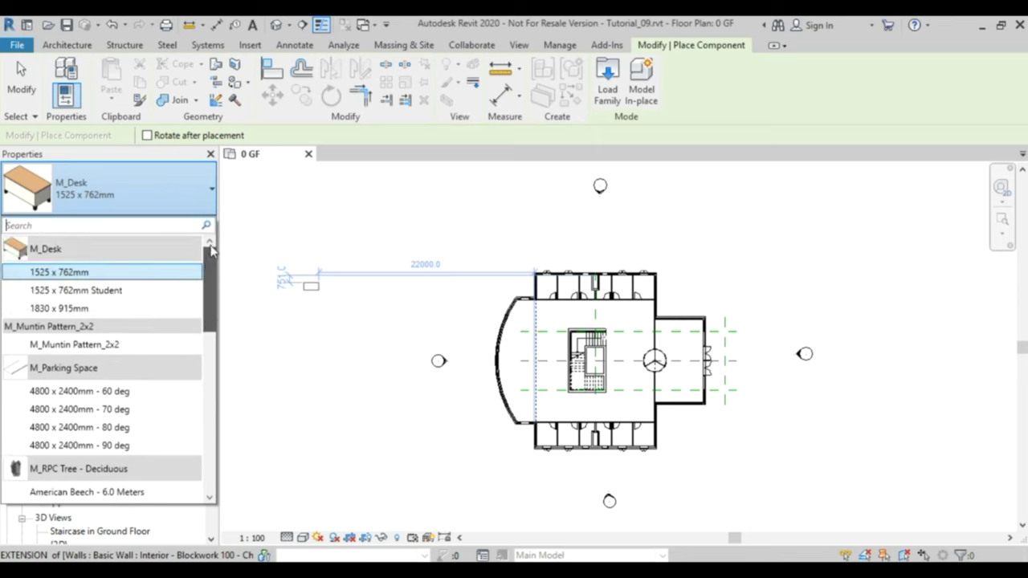
{"action": "left_click", "coordinate": [379, 154]}
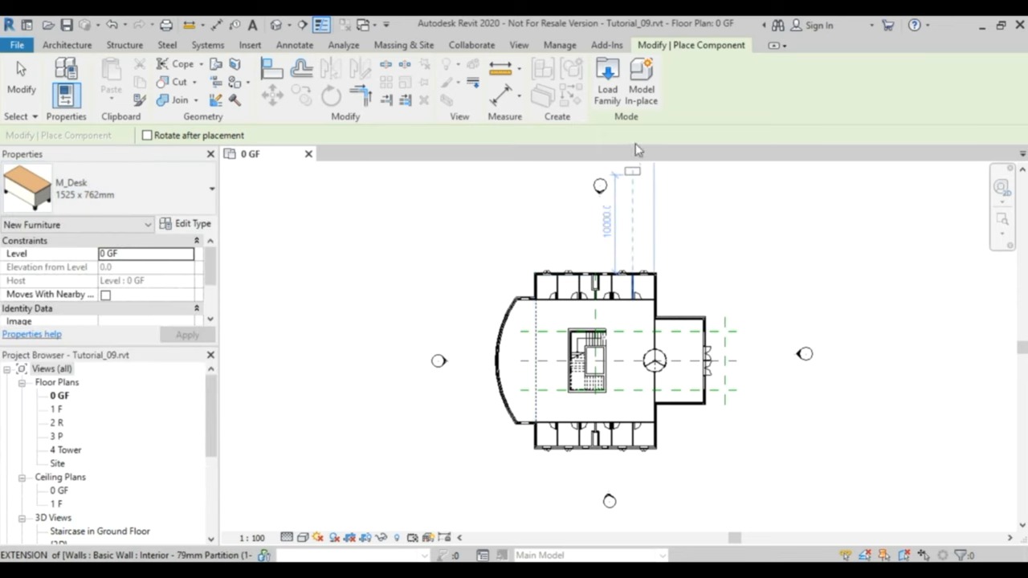
{"action": "left_click", "coordinate": [608, 84]}
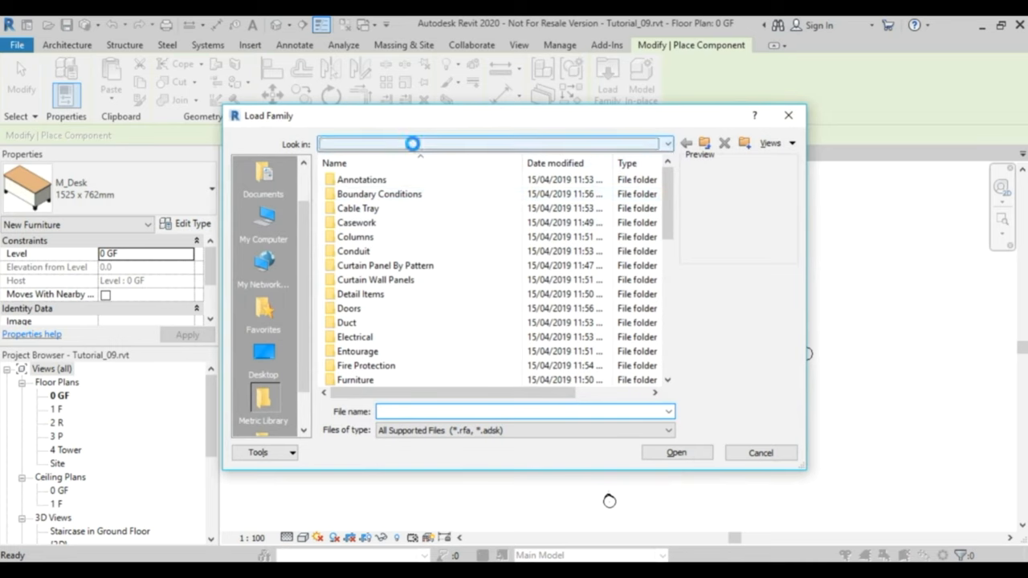
Load the Schindler-3300NA elevator .rfa from E:\Autodesk_Revit_Architecture_2020_Tutorials\Tutorials
{"action": "left_click", "coordinate": [494, 143]}
{"action": "left_click", "coordinate": [377, 267]}
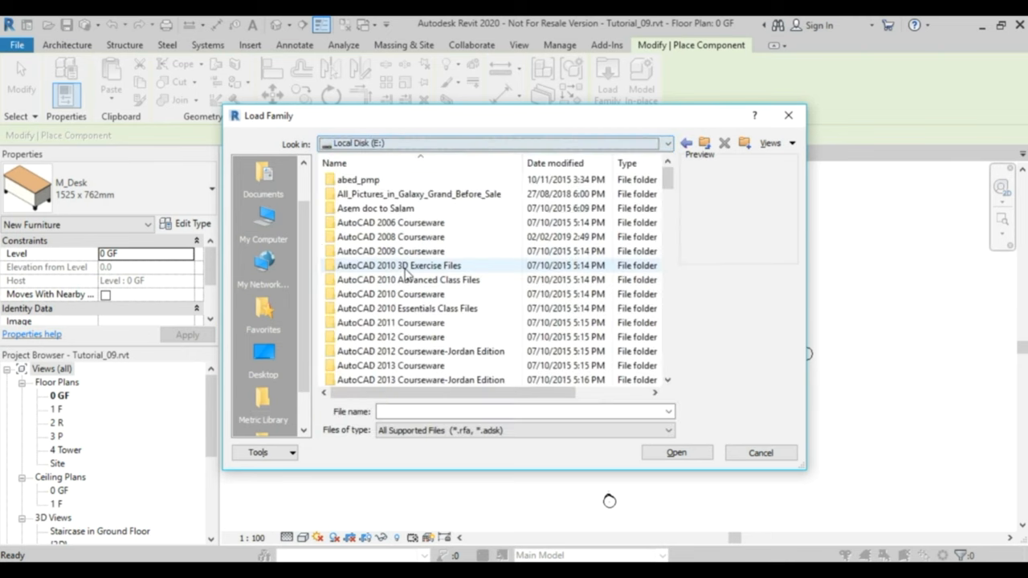
{"action": "scroll", "coordinate": [440, 289], "scroll_direction": "down", "scroll_amount": 5}
{"action": "scroll", "coordinate": [440, 281], "scroll_direction": "down", "scroll_amount": 4}
{"action": "scroll", "coordinate": [440, 277], "scroll_direction": "down", "scroll_amount": 3}
{"action": "double_click", "coordinate": [424, 265]}
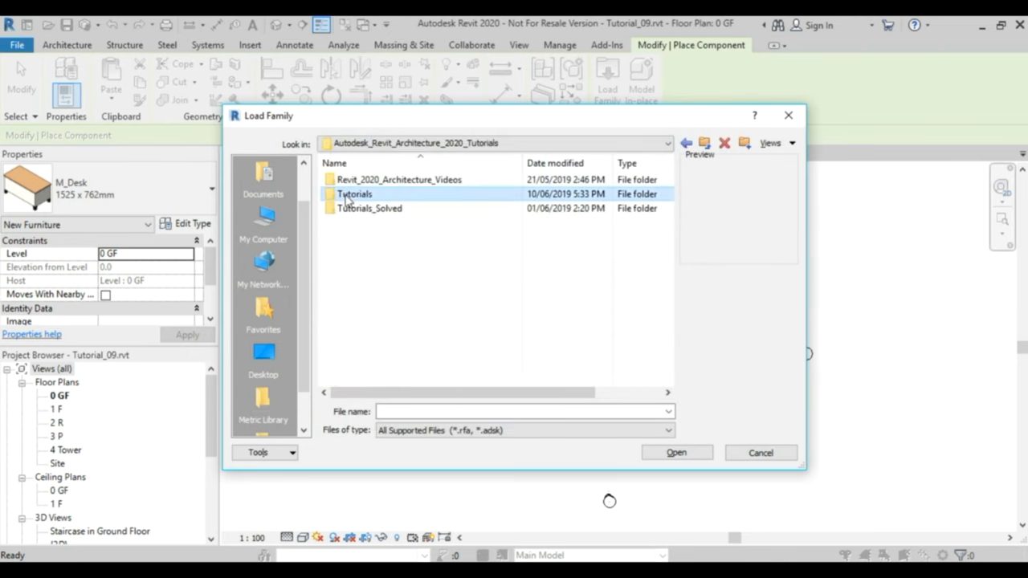
{"action": "double_click", "coordinate": [357, 198]}
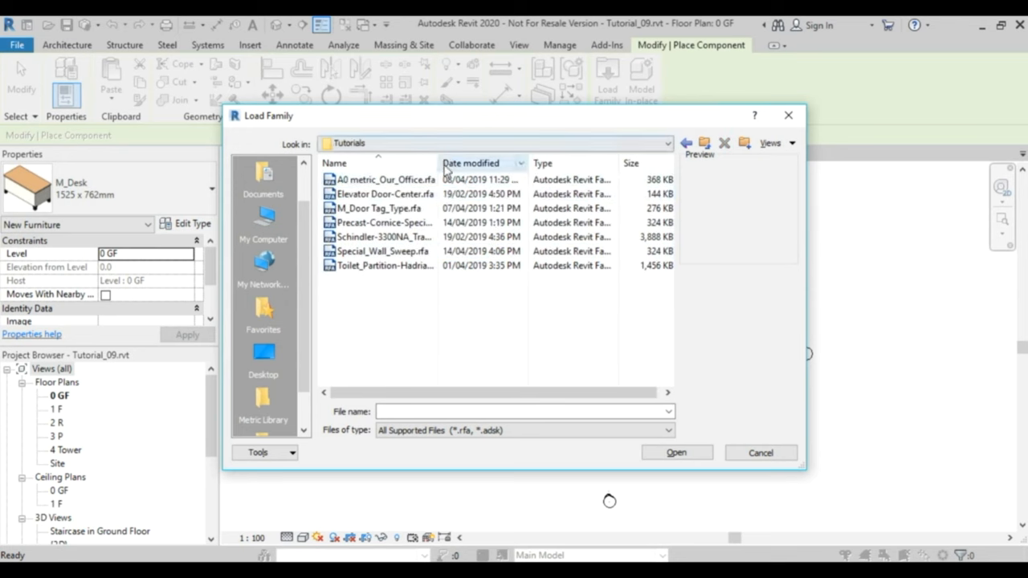
{"action": "left_click_drag", "start_coordinate": [438, 164], "coordinate": [489, 166]}
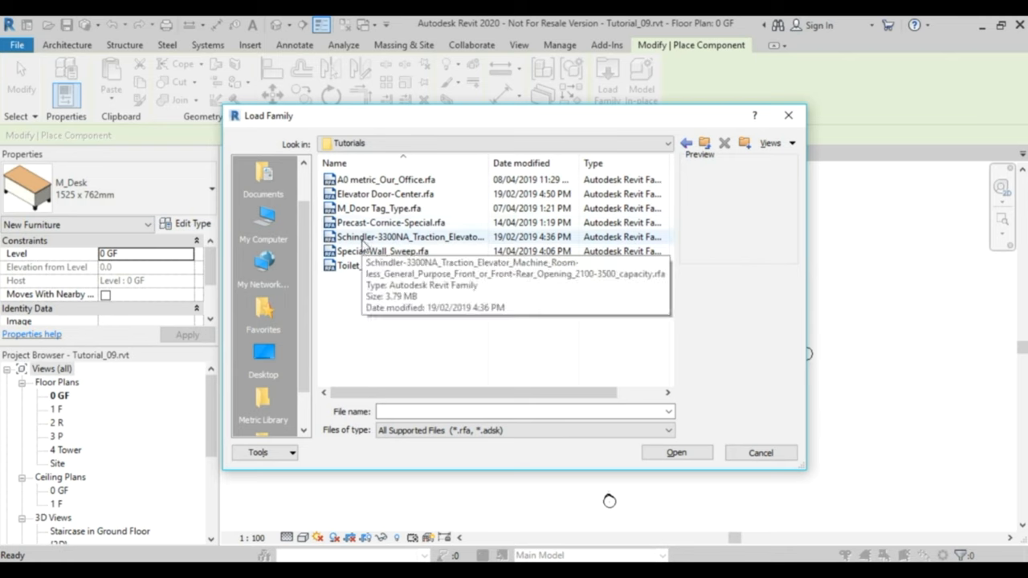
{"action": "left_click", "coordinate": [369, 237]}
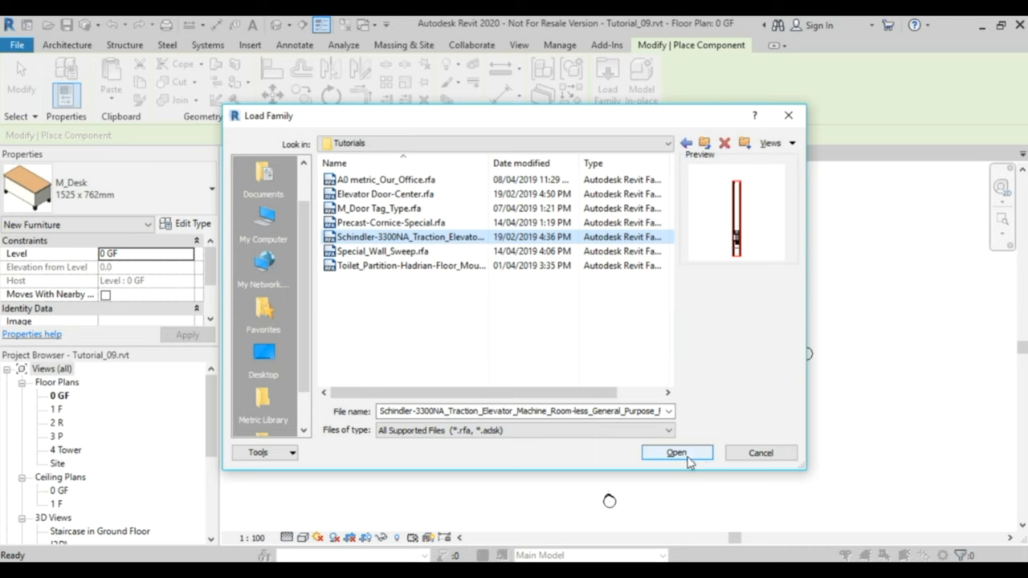
{"action": "left_click", "coordinate": [676, 452]}
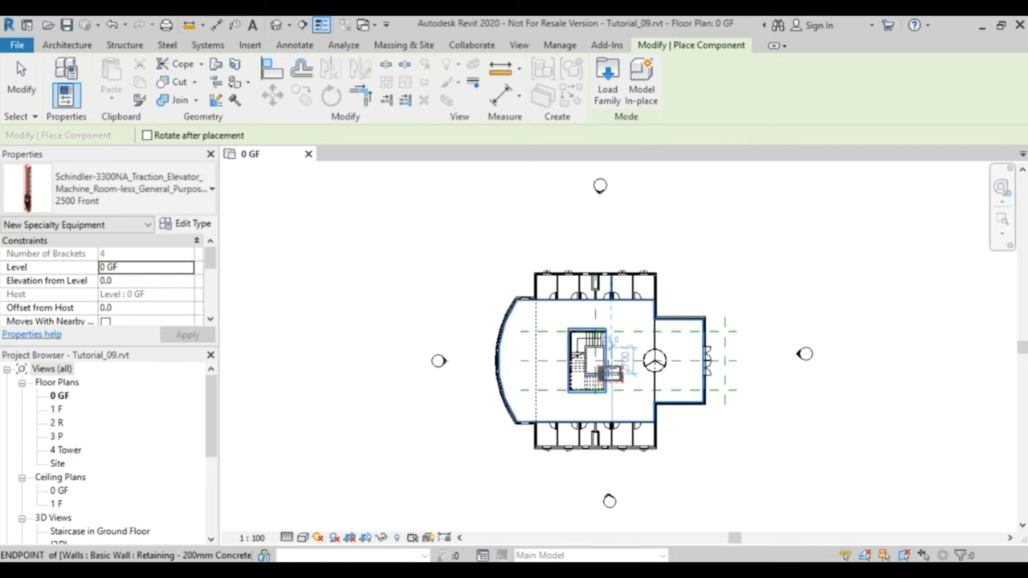
{"action": "scroll", "coordinate": [614, 361], "scroll_direction": "up", "scroll_amount": 1}
{"action": "scroll", "coordinate": [614, 361], "scroll_direction": "up", "scroll_amount": 2}
{"action": "scroll", "coordinate": [615, 361], "scroll_direction": "up", "scroll_amount": 1}
{"action": "scroll", "coordinate": [610, 353], "scroll_direction": "up", "scroll_amount": 1}
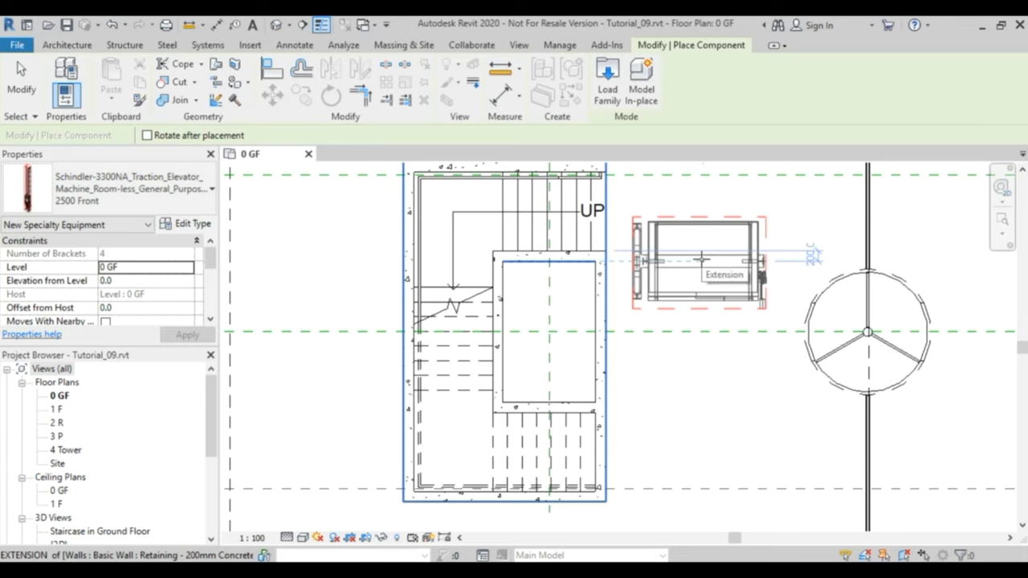
Rotate the elevator 90 degrees and place it at the reference plane intersection in the shaft
{"action": "key", "text": "space"}
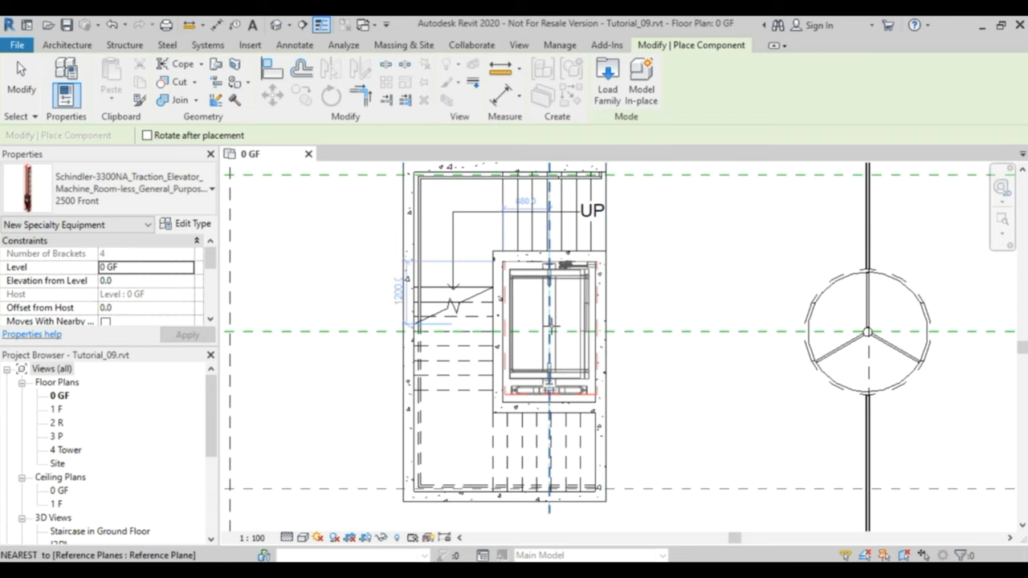
{"action": "scroll", "coordinate": [557, 322], "scroll_direction": "up", "scroll_amount": 5}
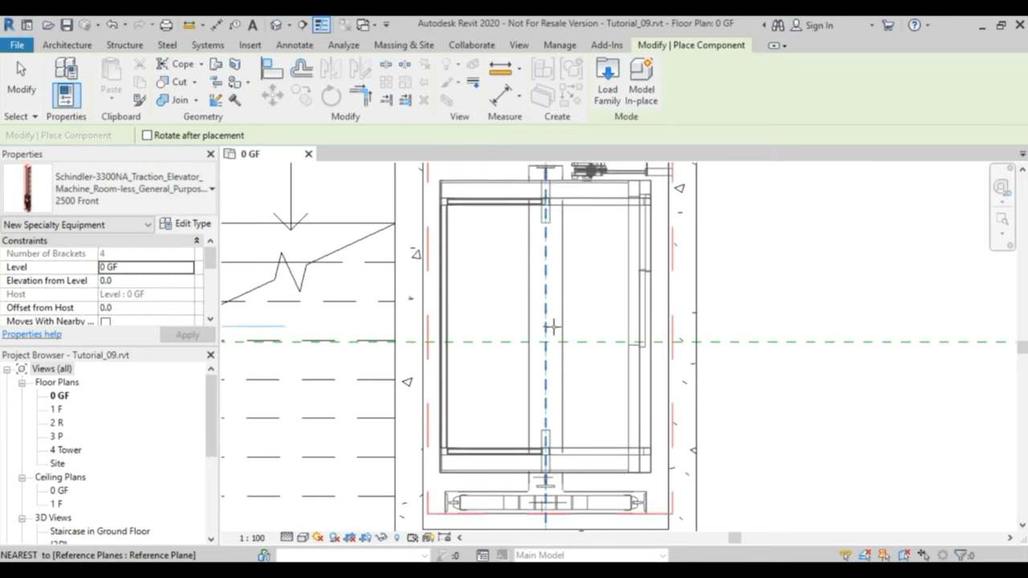
{"action": "scroll", "coordinate": [552, 326], "scroll_direction": "down", "scroll_amount": 1}
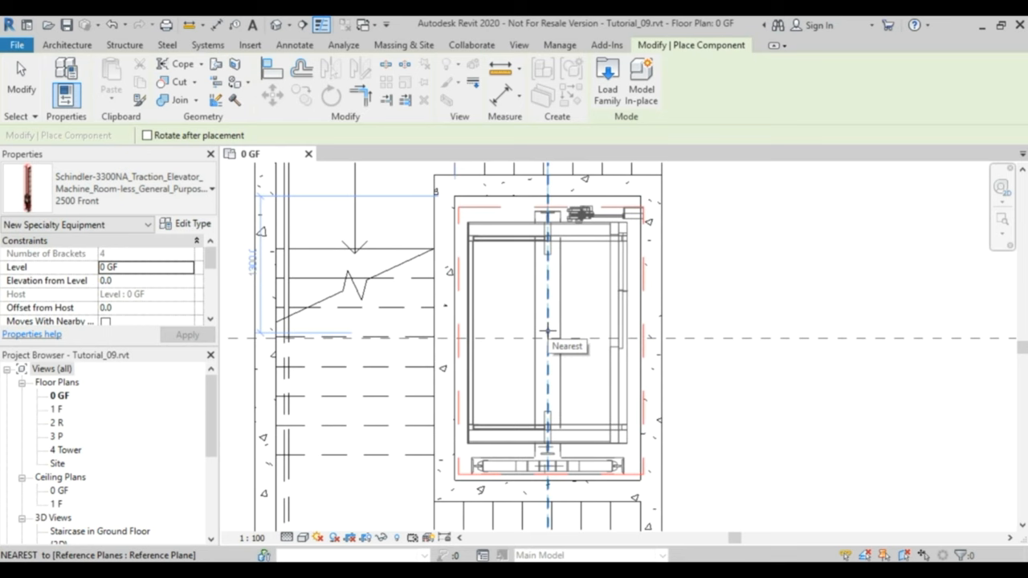
{"action": "left_click", "coordinate": [546, 331]}
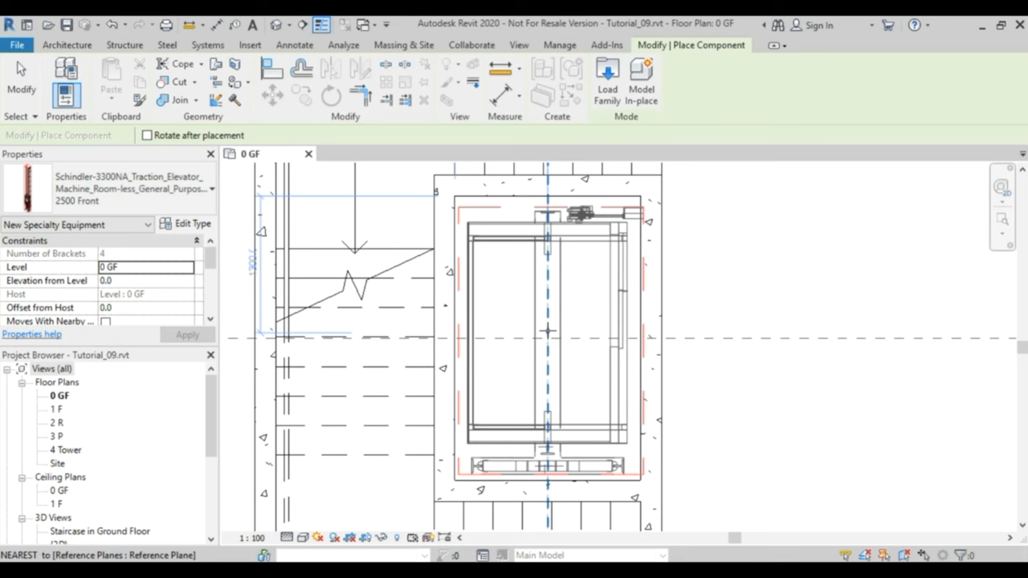
{"action": "key", "text": "Escape"}
{"action": "key", "text": "Escape"}
{"action": "key", "text": "Escape"}
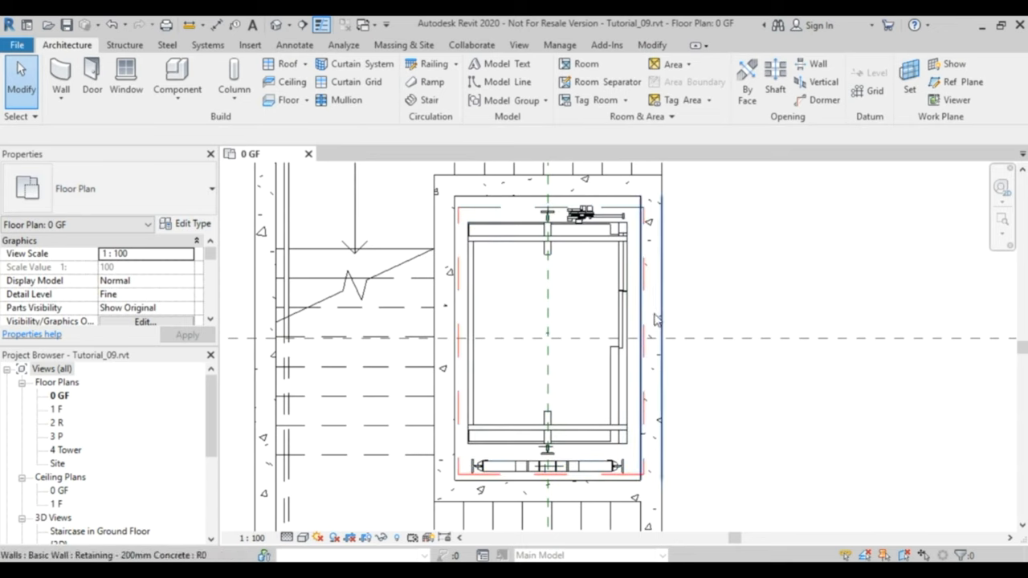
Isolate the selected elevator in a Selection Box 3D view and inspect the shaft
{"action": "left_click", "coordinate": [620, 283]}
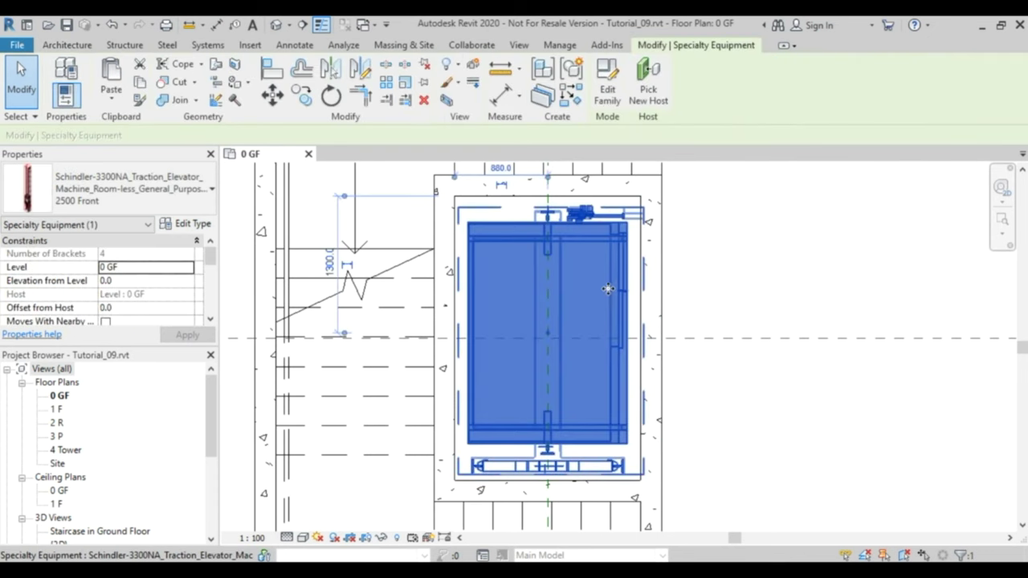
{"action": "left_click", "coordinate": [448, 101]}
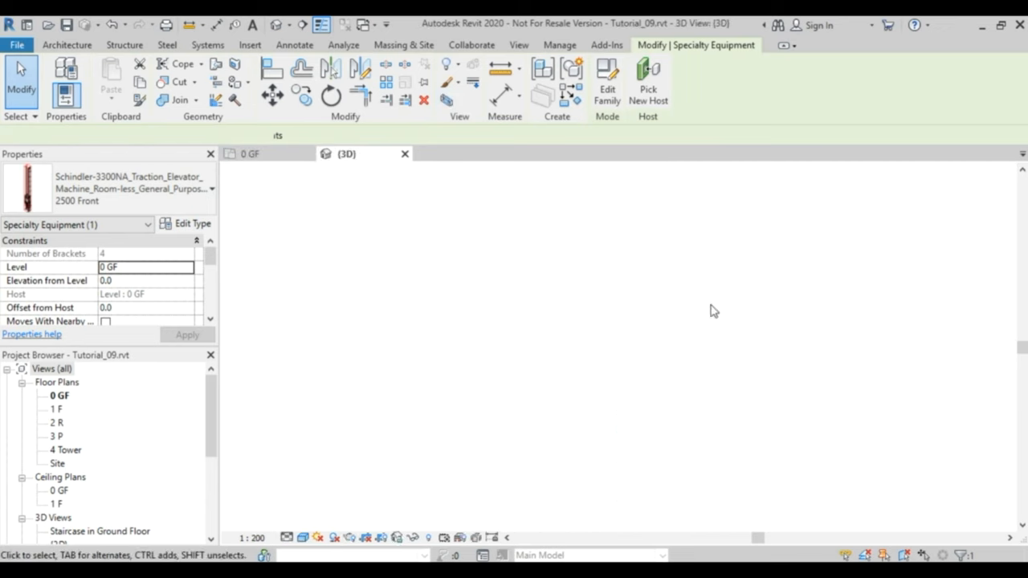
{"action": "mouse_move", "coordinate": [623, 480]}
{"action": "middle_mouse_down", "text": "shift"}
{"action": "mouse_move", "coordinate": [698, 465]}
{"action": "mouse_move", "coordinate": [731, 445]}
{"action": "mouse_move", "coordinate": [668, 477]}
{"action": "mouse_move", "coordinate": [678, 478]}
{"action": "middle_mouse_up", "text": "shift"}
{"action": "scroll", "coordinate": [631, 365], "scroll_direction": "up", "scroll_amount": 3}
{"action": "scroll", "coordinate": [642, 345], "scroll_direction": "up", "scroll_amount": 4}
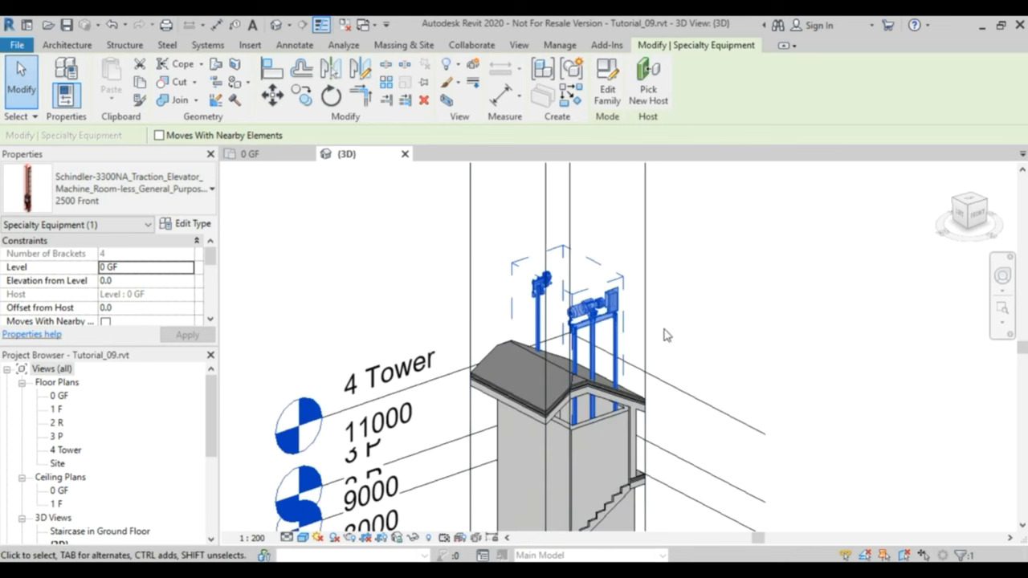
{"action": "middle_click_drag", "start_coordinate": [672, 325], "coordinate": [642, 249]}
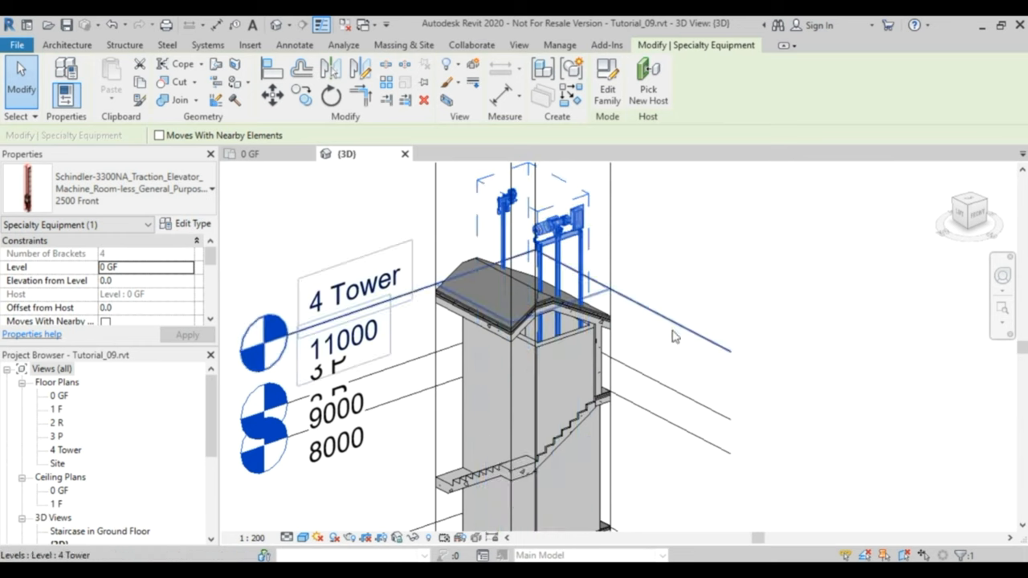
{"action": "scroll", "coordinate": [675, 339], "scroll_direction": "down", "scroll_amount": 5}
{"action": "middle_click_drag", "start_coordinate": [659, 346], "coordinate": [594, 337]}
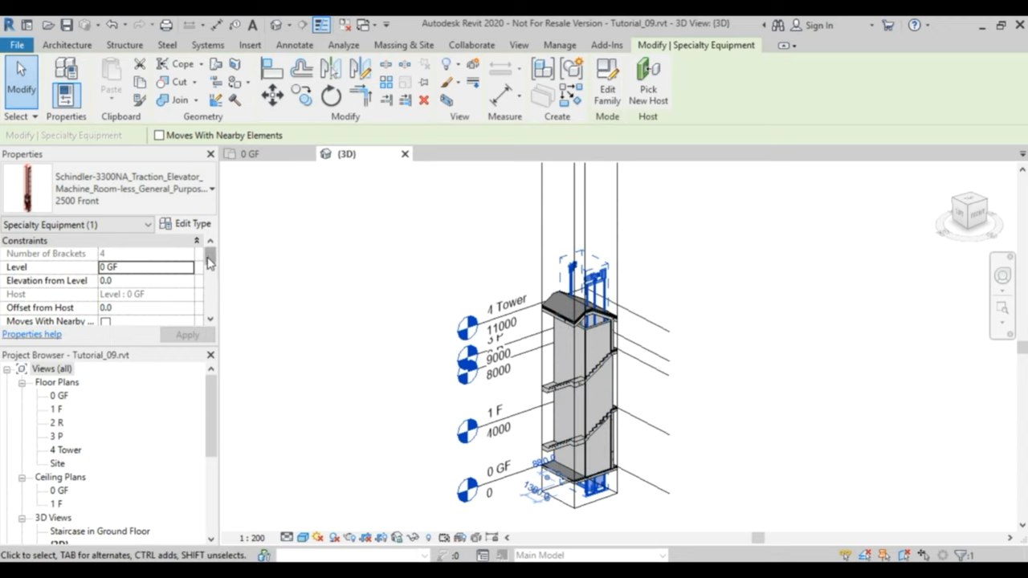
{"action": "mouse_move", "coordinate": [212, 257]}
{"action": "left_mouse_down"}
{"action": "mouse_move", "coordinate": [212, 286]}
{"action": "mouse_move", "coordinate": [210, 263]}
{"action": "left_mouse_up"}
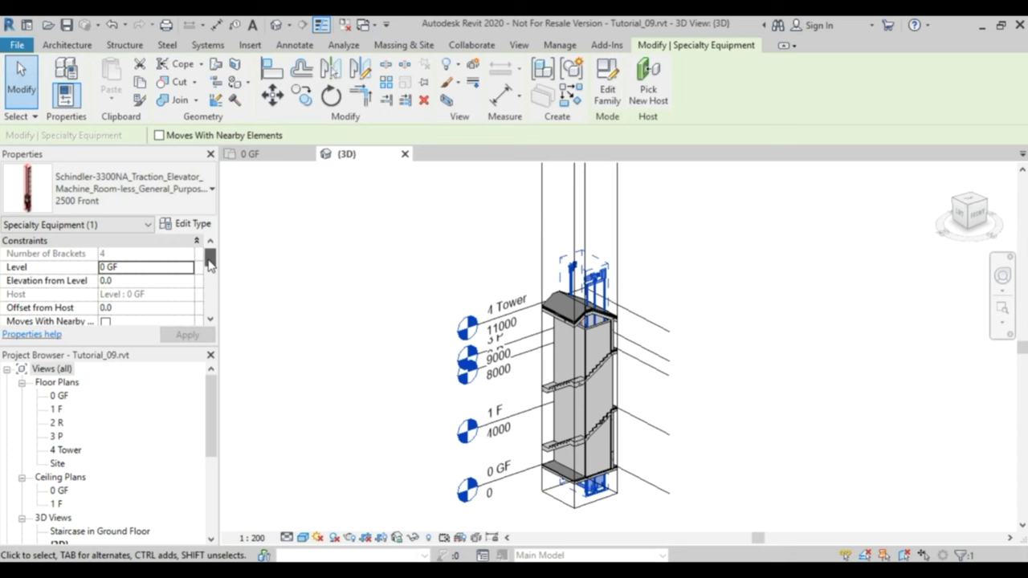
Change the elevator type's TravelHeight from 10000 to 4000 in Type Properties
{"action": "left_click", "coordinate": [186, 223]}
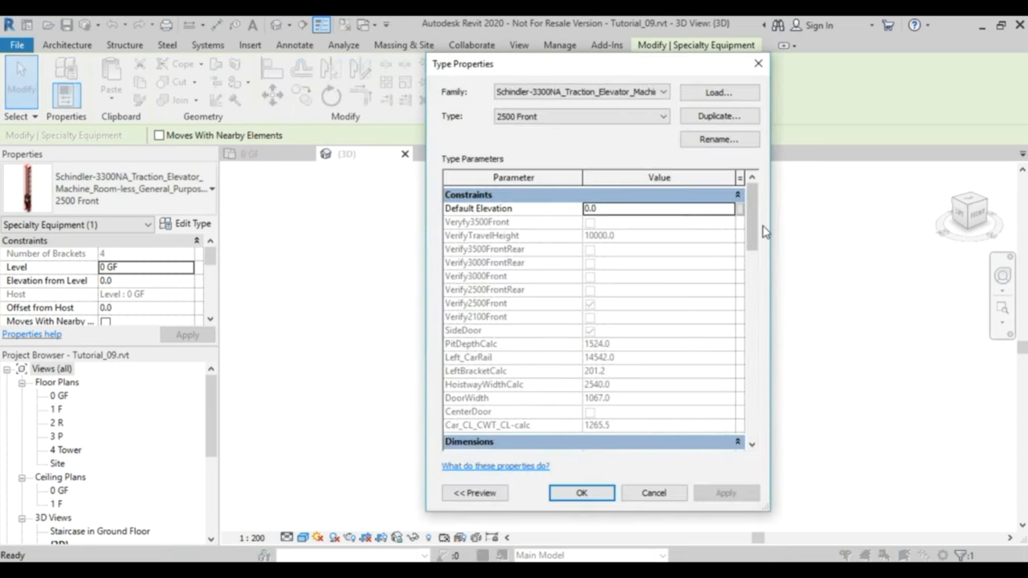
{"action": "left_click_drag", "start_coordinate": [752, 217], "coordinate": [773, 377]}
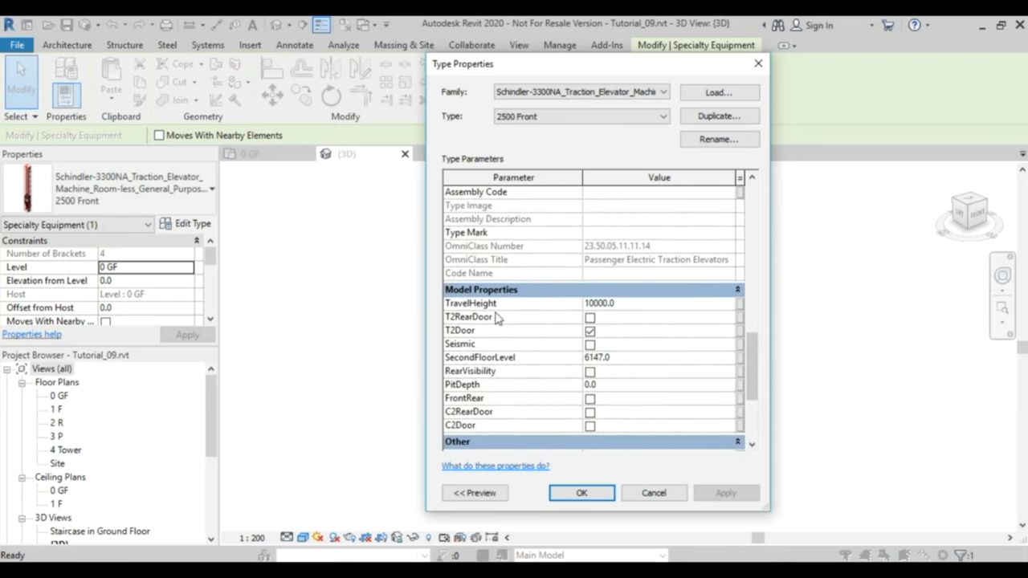
{"action": "left_click", "coordinate": [658, 303]}
{"action": "left_click_drag", "start_coordinate": [626, 304], "coordinate": [584, 305]}
{"action": "type", "text": "4000"}
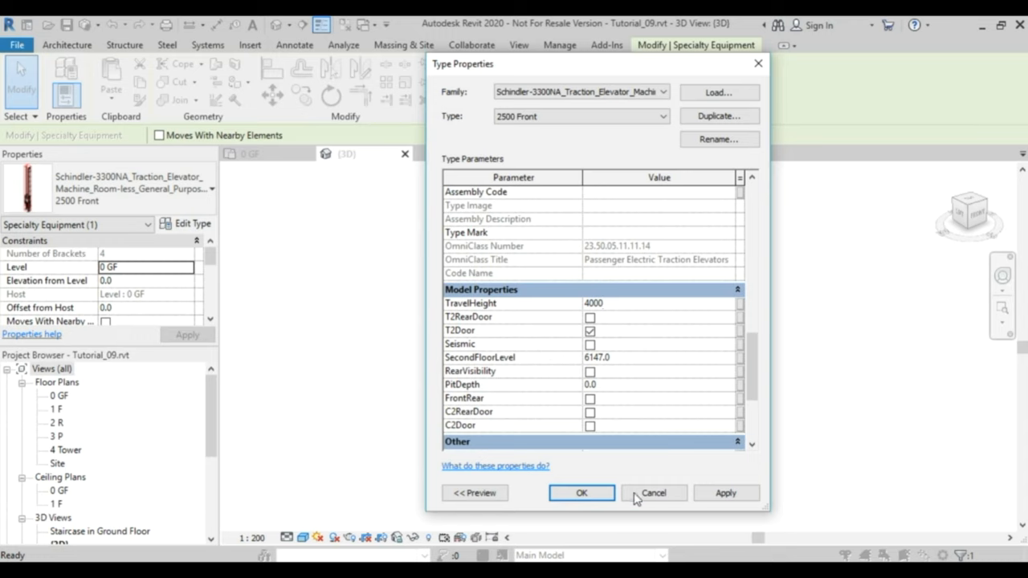
{"action": "key", "text": "Return"}
{"action": "left_click", "coordinate": [656, 486]}
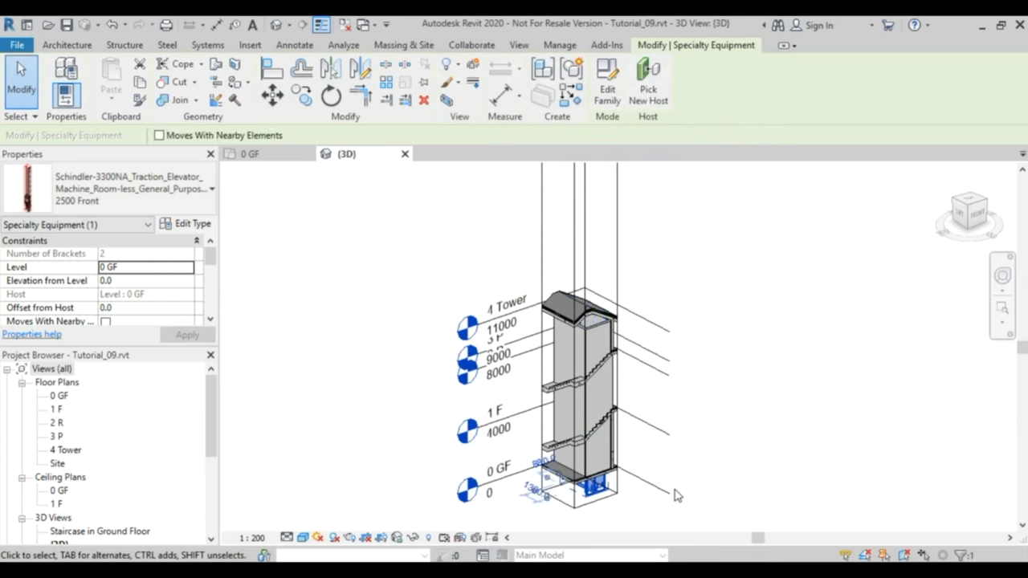
Orbit the 3D view to check the shortened elevator and its pit in the shaft
{"action": "middle_click_drag", "start_coordinate": [671, 506], "coordinate": [685, 439], "text": "shift"}
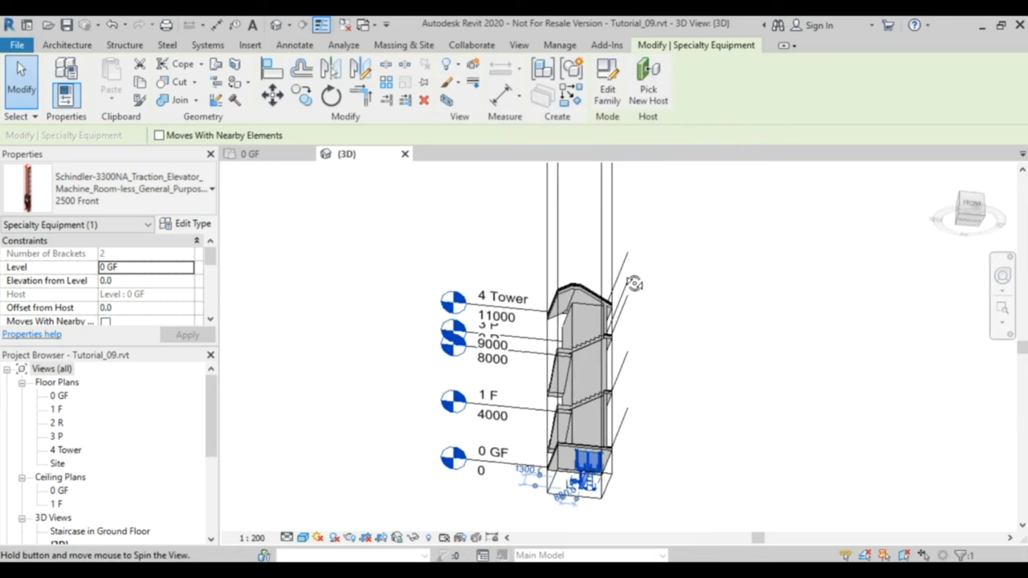
{"action": "left_click", "coordinate": [685, 439]}
{"action": "middle_click_drag", "start_coordinate": [640, 476], "coordinate": [611, 401], "text": "shift"}
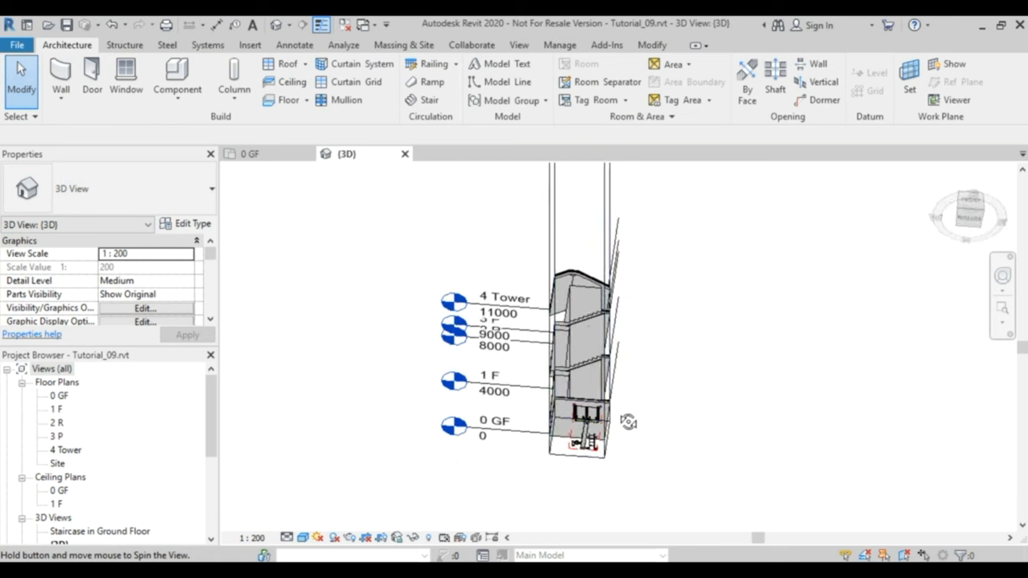
{"action": "scroll", "coordinate": [586, 386], "scroll_direction": "up", "scroll_amount": 2}
{"action": "scroll", "coordinate": [593, 438], "scroll_direction": "up", "scroll_amount": 5}
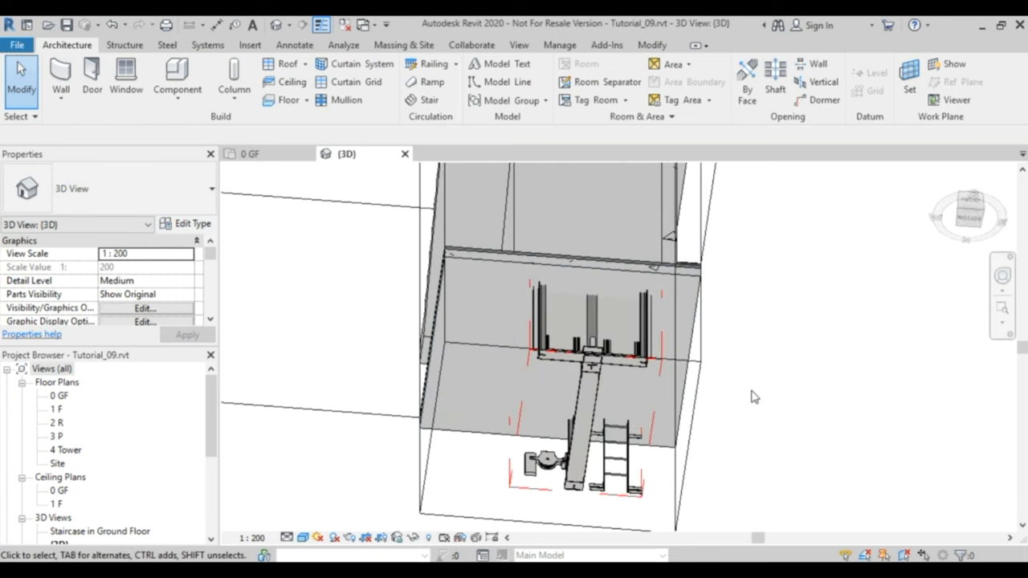
{"action": "scroll", "coordinate": [749, 391], "scroll_direction": "down", "scroll_amount": 4}
{"action": "mouse_move", "coordinate": [699, 361]}
{"action": "middle_mouse_down", "text": "shift"}
{"action": "mouse_move", "coordinate": [694, 429]}
{"action": "mouse_move", "coordinate": [713, 491]}
{"action": "mouse_move", "coordinate": [707, 473]}
{"action": "mouse_move", "coordinate": [648, 448]}
{"action": "middle_mouse_up", "text": "shift"}
{"action": "scroll", "coordinate": [706, 450], "scroll_direction": "down", "scroll_amount": 3}
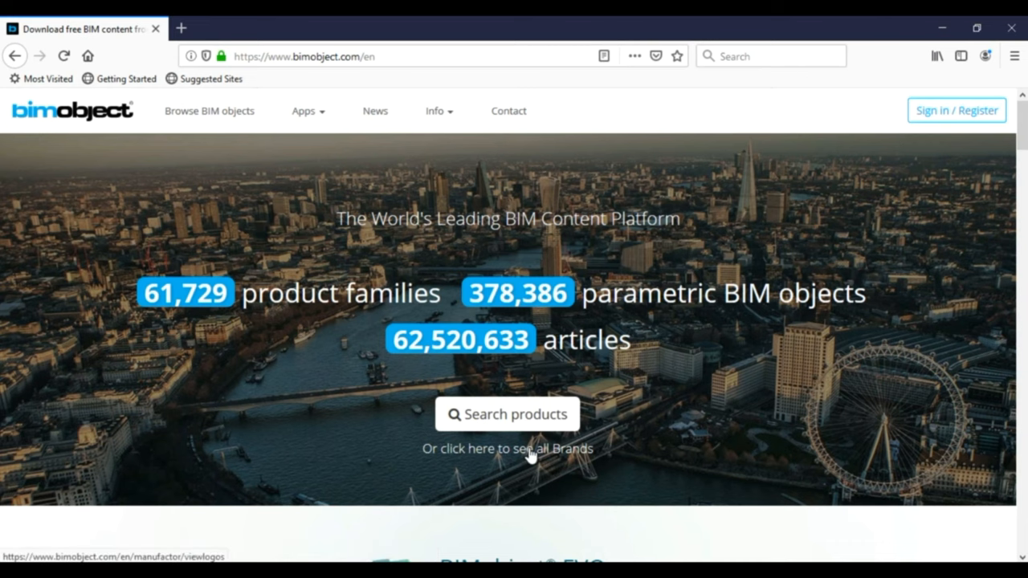
Search BIMobject for 'elevator' and filter the results to the Schindler Elevator brand
{"action": "left_click", "coordinate": [495, 418]}
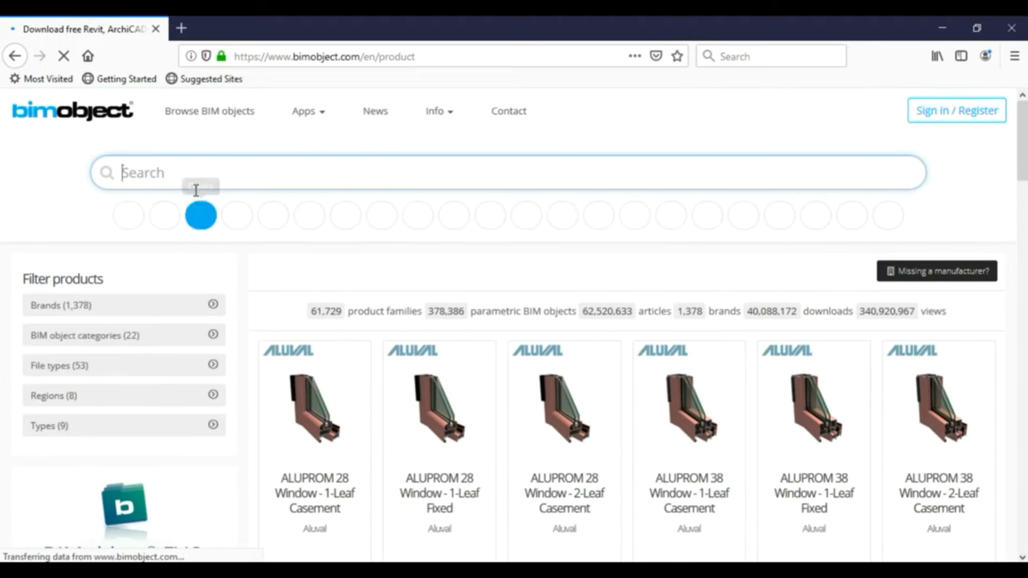
{"action": "left_click", "coordinate": [194, 173]}
{"action": "type", "text": "elevator"}
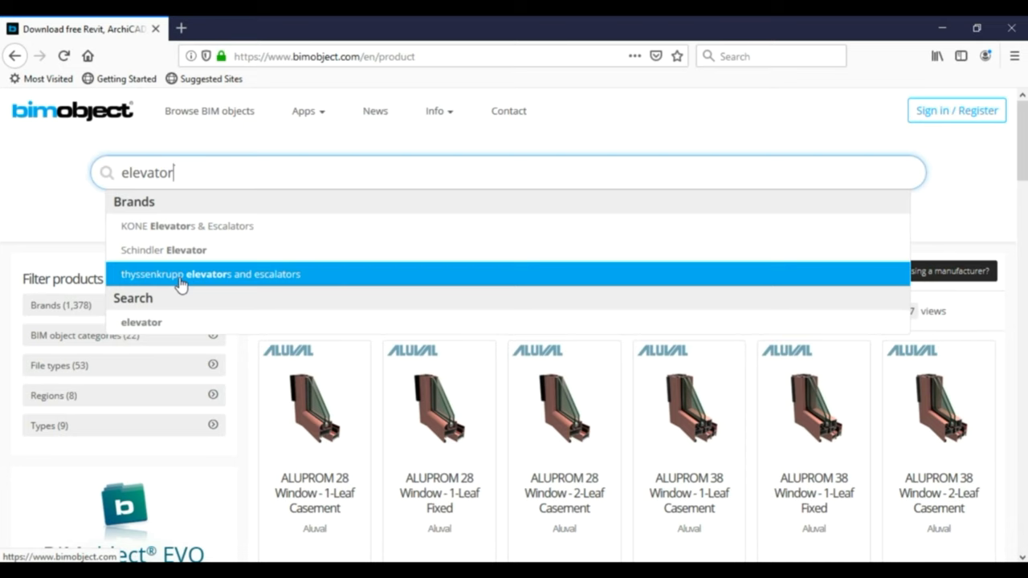
{"action": "left_click", "coordinate": [215, 255]}
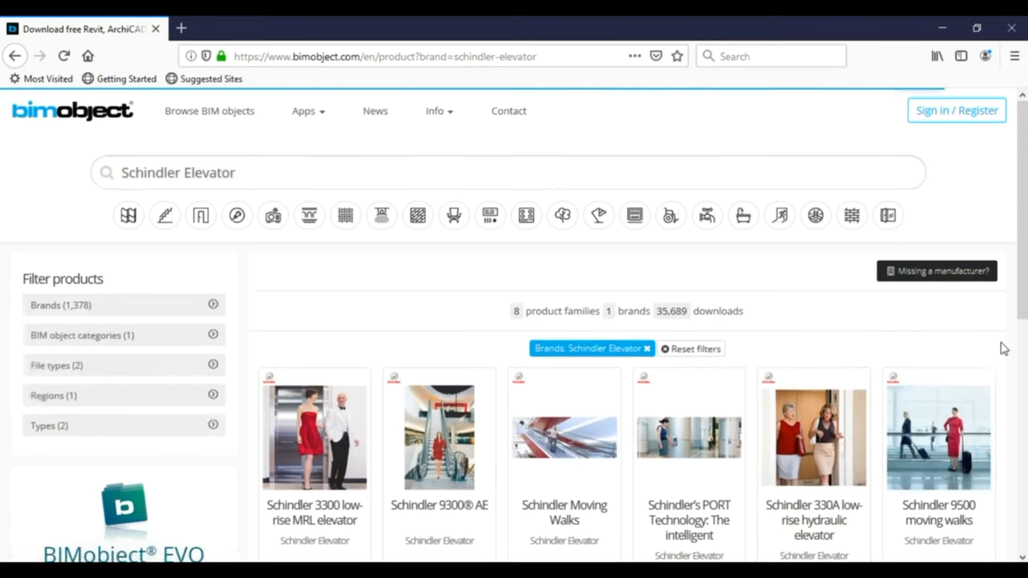
{"action": "scroll", "coordinate": [995, 353], "scroll_direction": "down", "scroll_amount": 3}
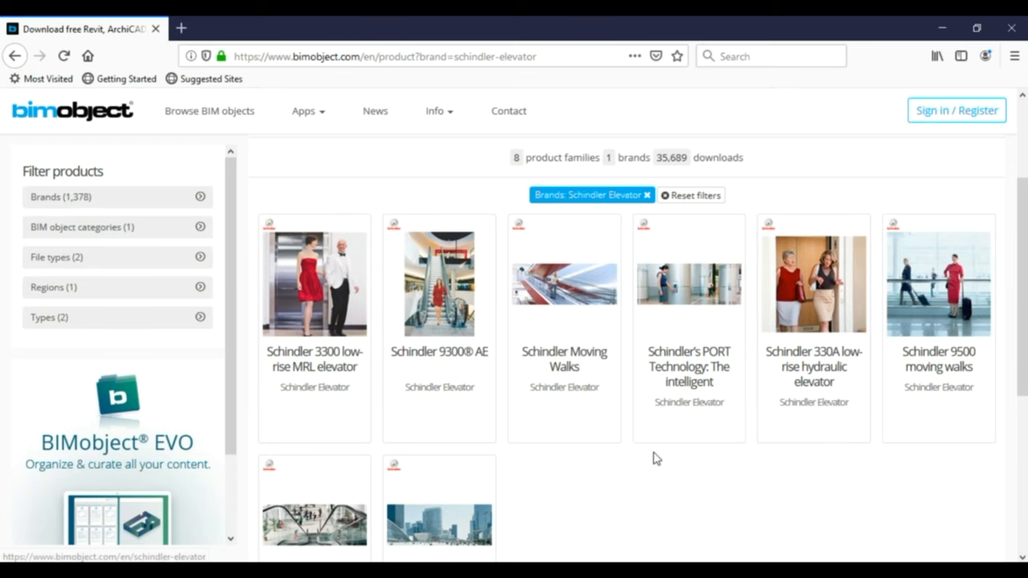
{"action": "scroll", "coordinate": [652, 438], "scroll_direction": "down", "scroll_amount": 5}
{"action": "scroll", "coordinate": [653, 438], "scroll_direction": "up", "scroll_amount": 2}
{"action": "scroll", "coordinate": [653, 438], "scroll_direction": "up", "scroll_amount": 3}
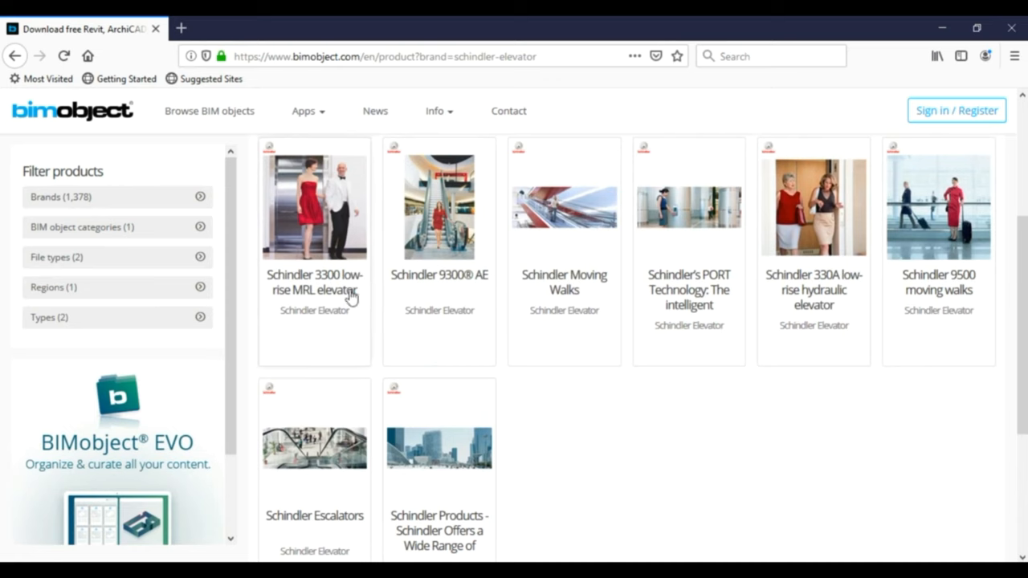
Open the Schindler 3300 low-rise MRL elevator product page
{"action": "left_click", "coordinate": [314, 269]}
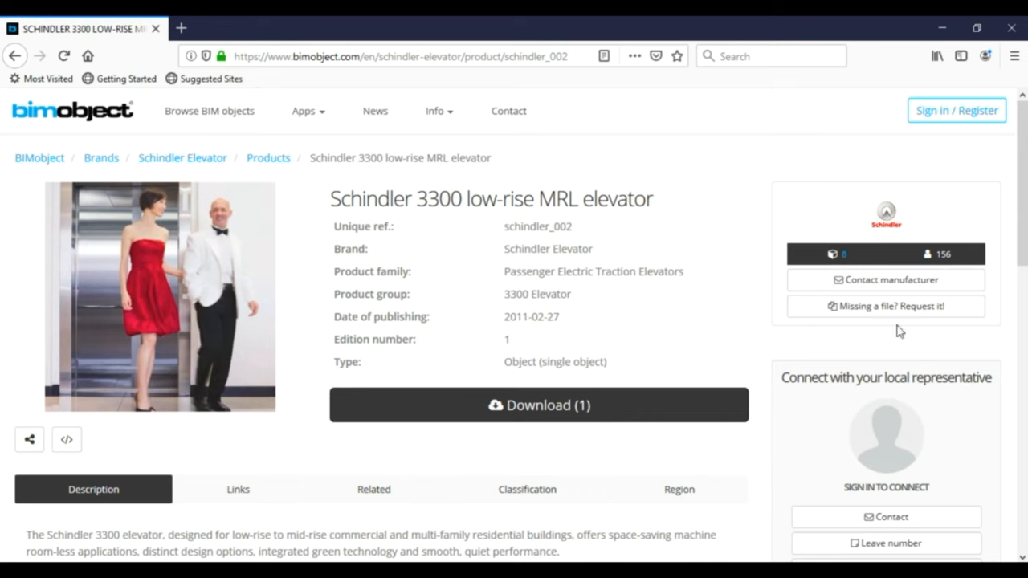
{"action": "scroll", "coordinate": [937, 331], "scroll_direction": "down", "scroll_amount": 4}
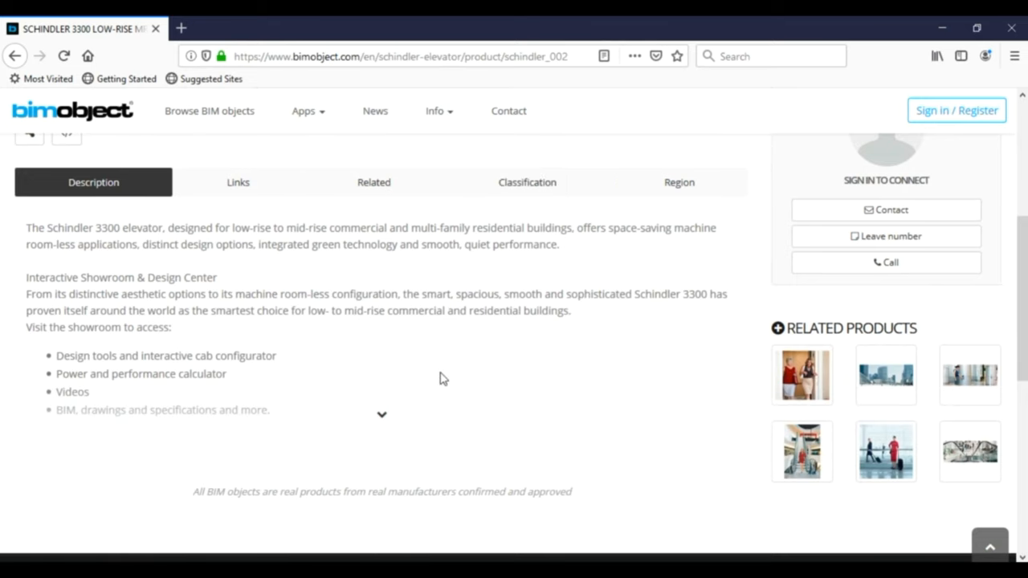
{"action": "scroll", "coordinate": [514, 365], "scroll_direction": "up", "scroll_amount": 2}
{"action": "scroll", "coordinate": [514, 365], "scroll_direction": "up", "scroll_amount": 5}
{"action": "scroll", "coordinate": [513, 366], "scroll_direction": "down", "scroll_amount": 6}
{"action": "scroll", "coordinate": [514, 366], "scroll_direction": "up", "scroll_amount": 3}
{"action": "scroll", "coordinate": [518, 365], "scroll_direction": "up", "scroll_amount": 3}
{"action": "scroll", "coordinate": [503, 363], "scroll_direction": "down", "scroll_amount": 1}
{"action": "scroll", "coordinate": [498, 365], "scroll_direction": "down", "scroll_amount": 1}
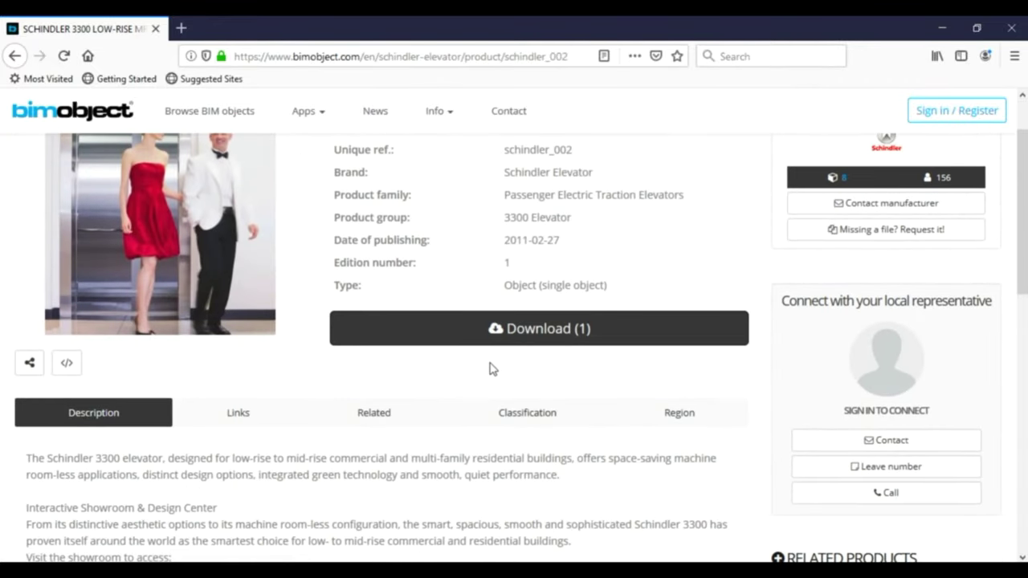
Request the elevator's Revit .rfa download, reach the login page, then minimise Firefox
{"action": "left_click", "coordinate": [538, 329]}
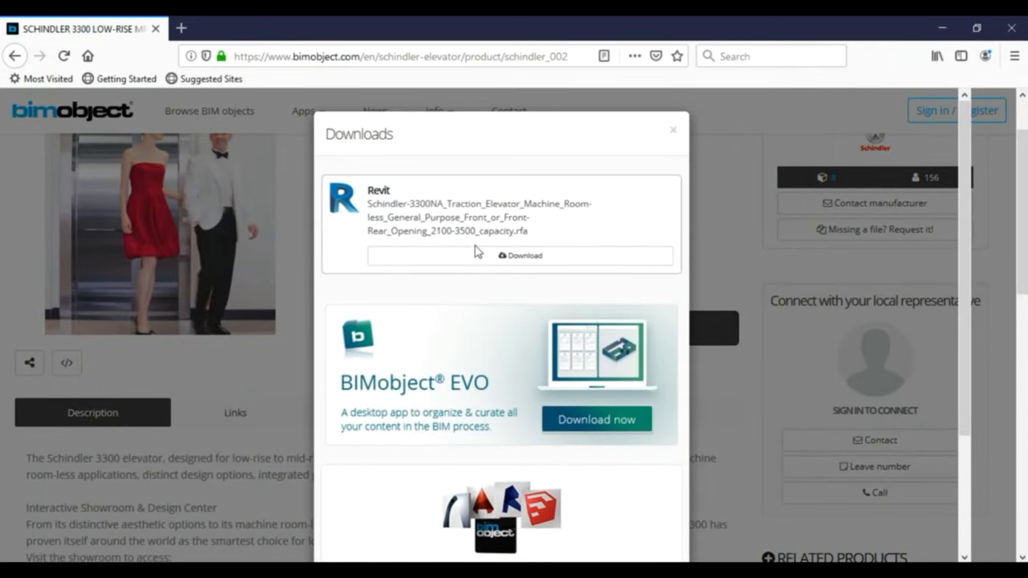
{"action": "left_click", "coordinate": [513, 255]}
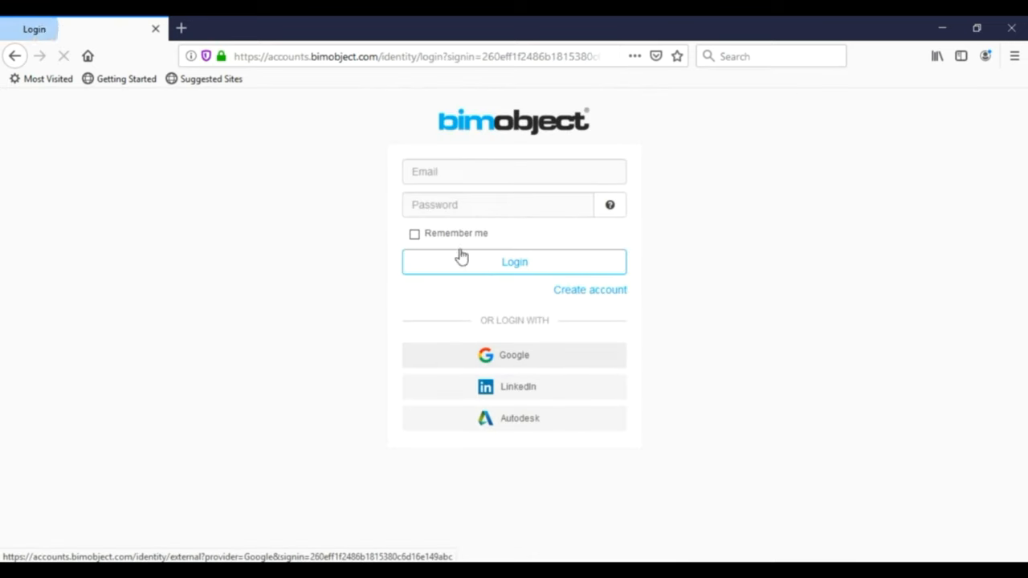
{"action": "left_click", "coordinate": [479, 173]}
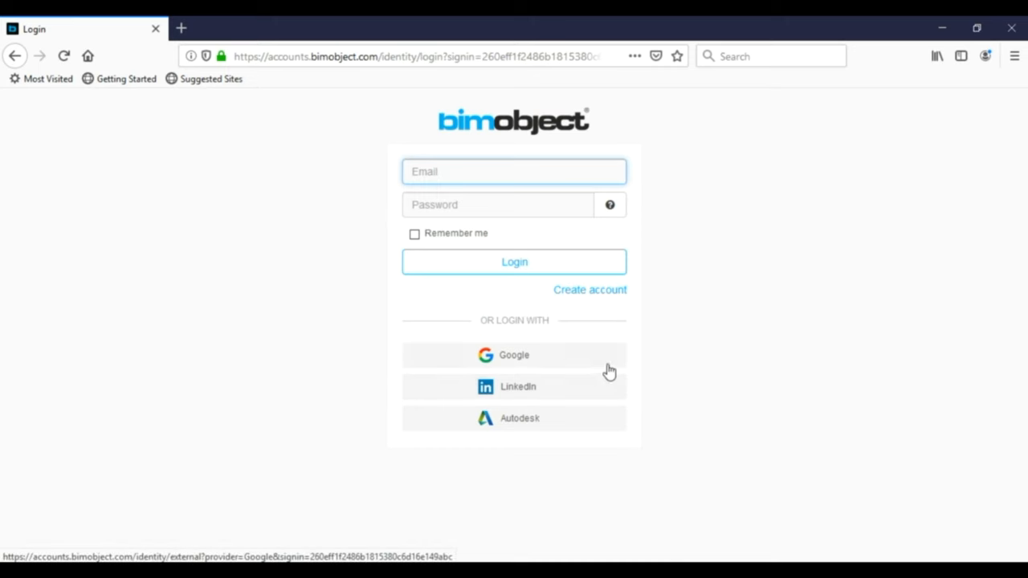
{"action": "left_click", "coordinate": [945, 28]}
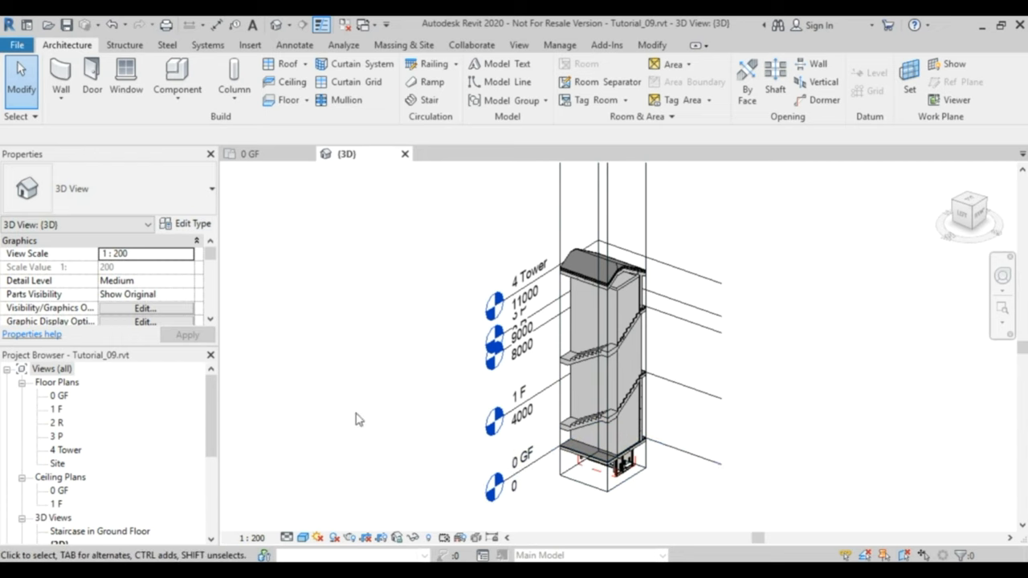
{"action": "left_click_drag", "start_coordinate": [209, 255], "coordinate": [213, 285]}
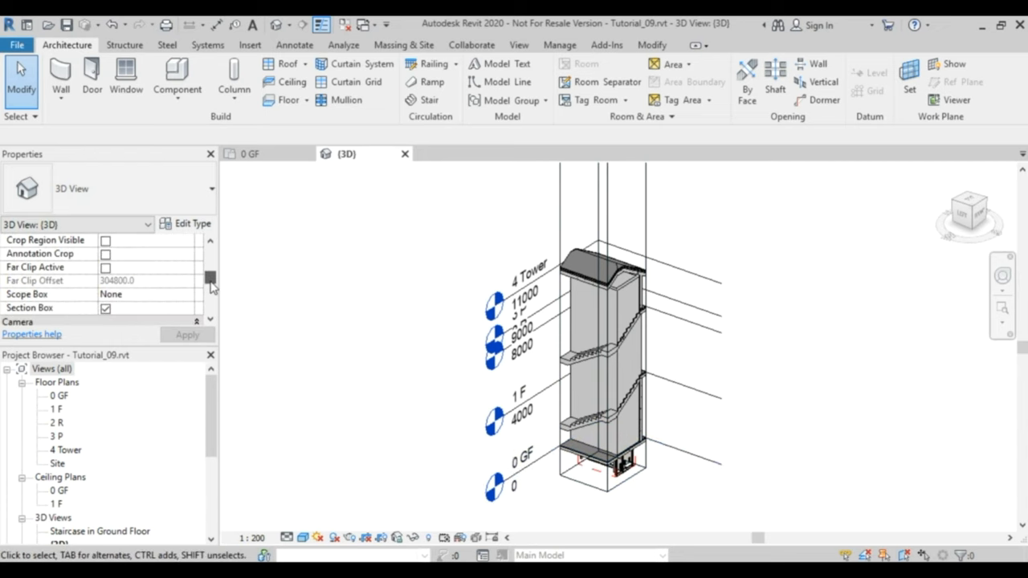
Turn off the Section Box, select the ground floor slab and switch to the 0 GF plan
{"action": "left_click", "coordinate": [105, 308]}
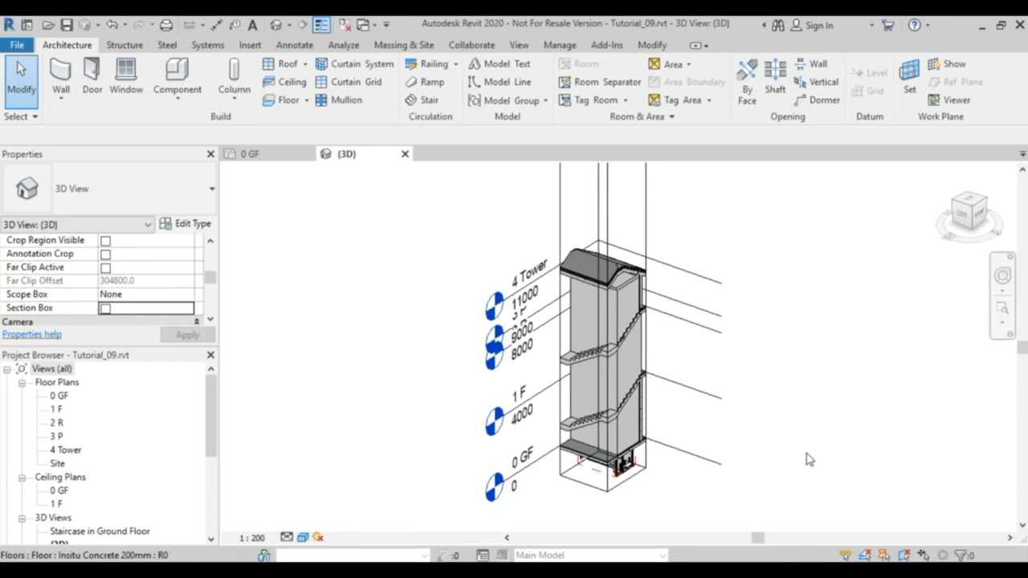
{"action": "middle_click_drag", "start_coordinate": [831, 502], "coordinate": [671, 491]}
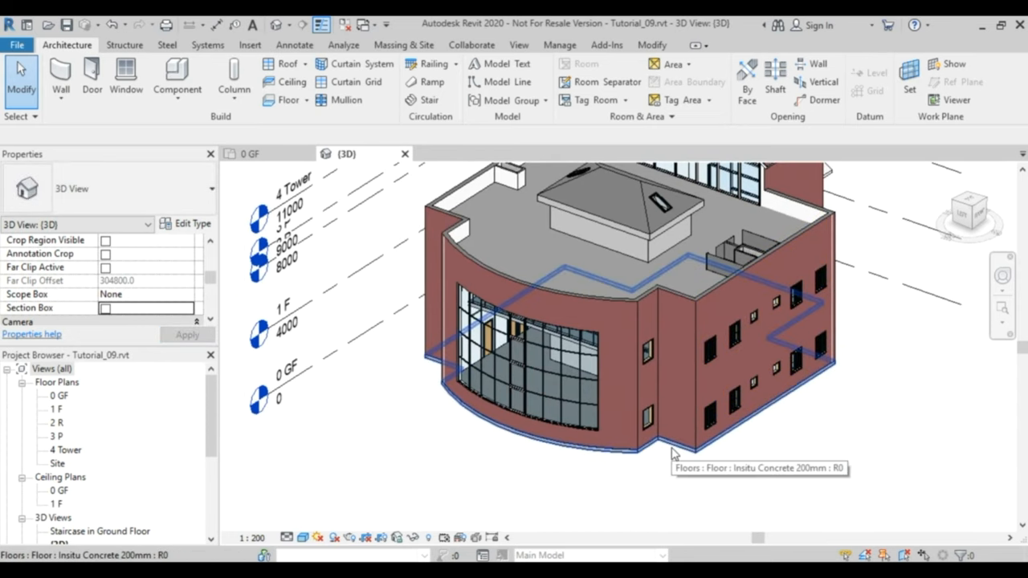
{"action": "left_click", "coordinate": [674, 454]}
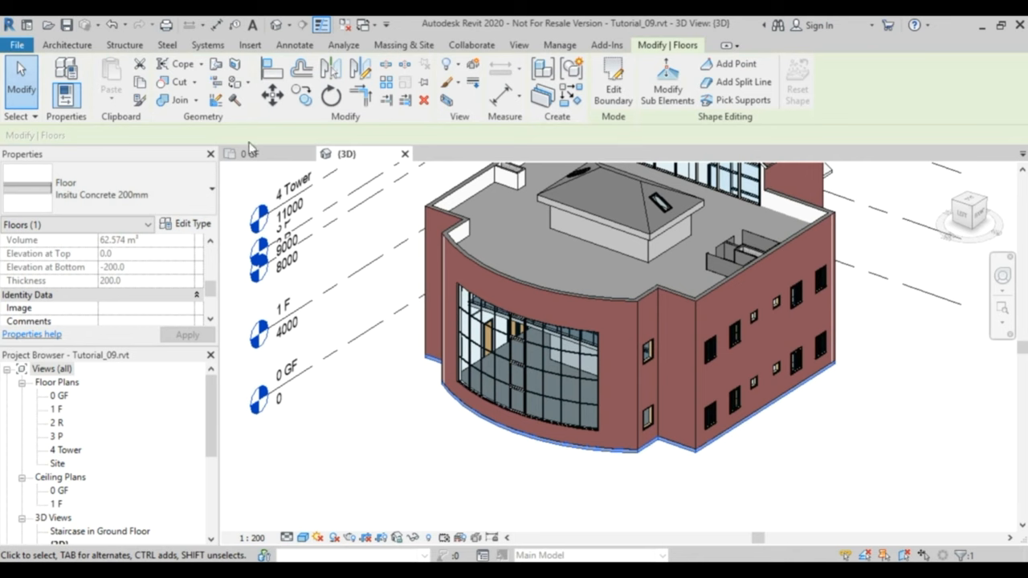
{"action": "left_click", "coordinate": [250, 154]}
{"action": "scroll", "coordinate": [805, 356], "scroll_direction": "down", "scroll_amount": 2}
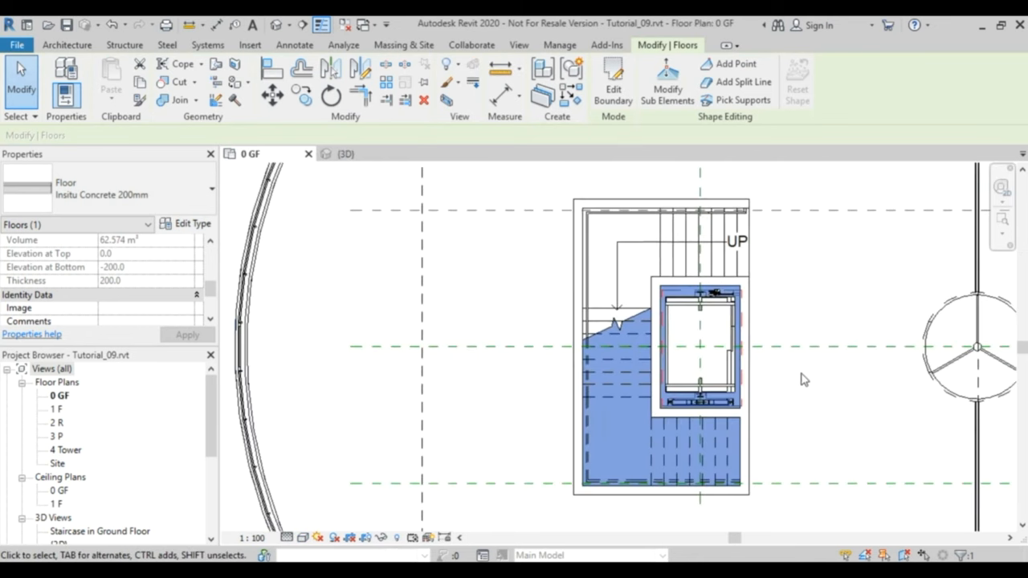
{"action": "scroll", "coordinate": [808, 387], "scroll_direction": "down", "scroll_amount": 2}
{"action": "middle_click_drag", "start_coordinate": [822, 417], "coordinate": [606, 413]}
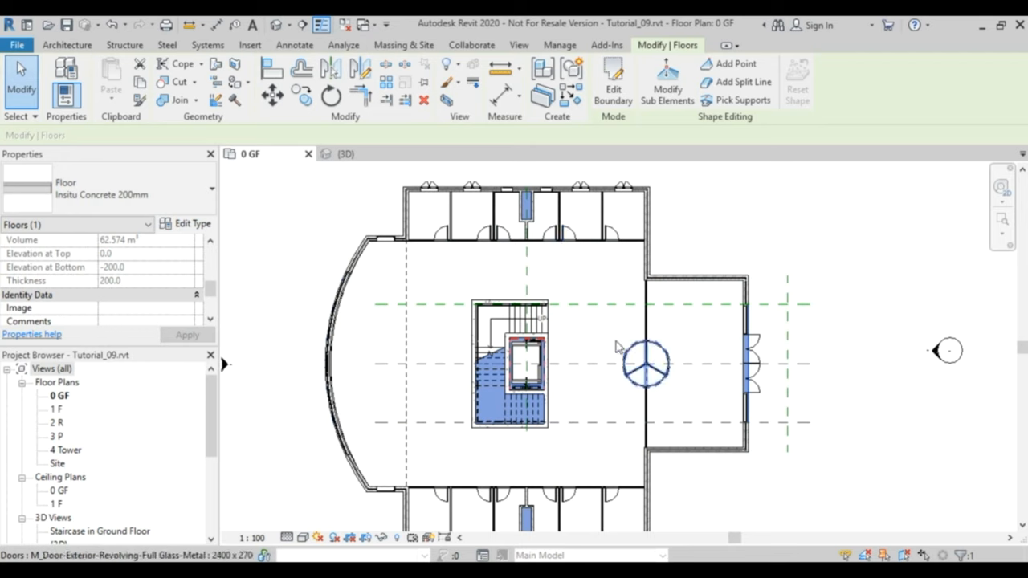
Sketch a rectangular opening around the elevator core in the slab boundary and finish the edit
{"action": "left_click", "coordinate": [612, 83]}
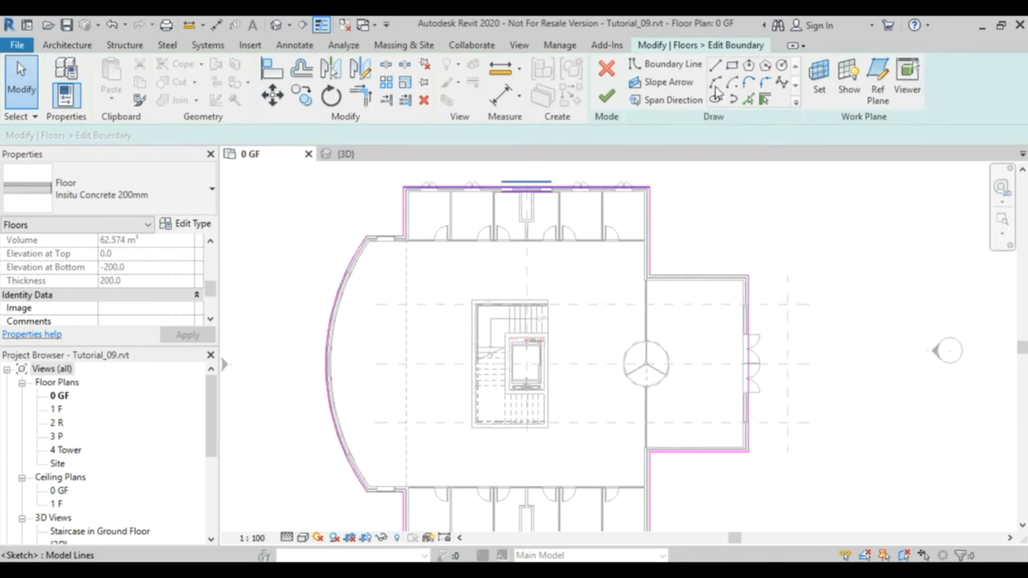
{"action": "left_click", "coordinate": [729, 67]}
{"action": "scroll", "coordinate": [562, 374], "scroll_direction": "up", "scroll_amount": 3}
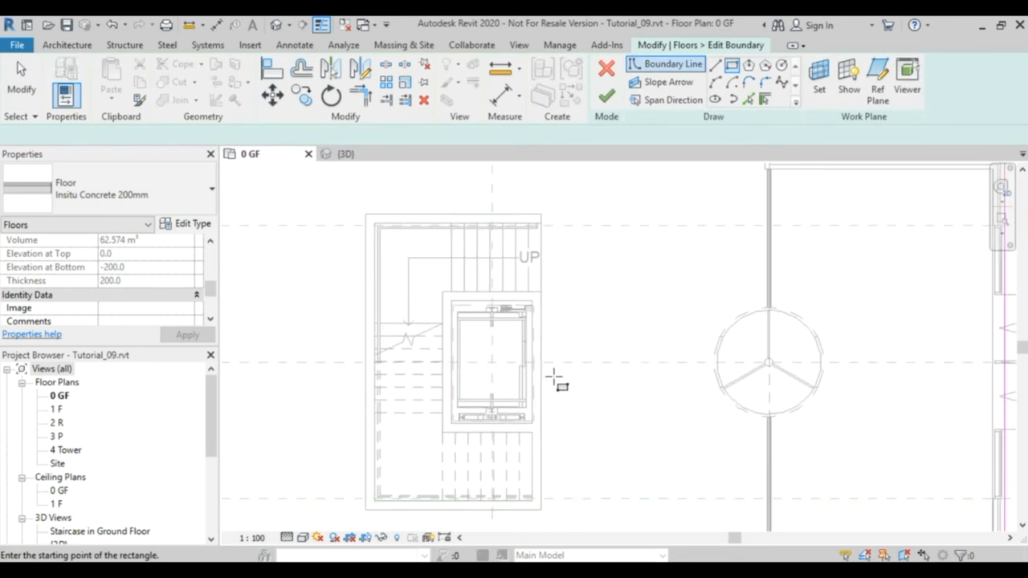
{"action": "scroll", "coordinate": [570, 373], "scroll_direction": "up", "scroll_amount": 2}
{"action": "scroll", "coordinate": [574, 378], "scroll_direction": "up", "scroll_amount": 2}
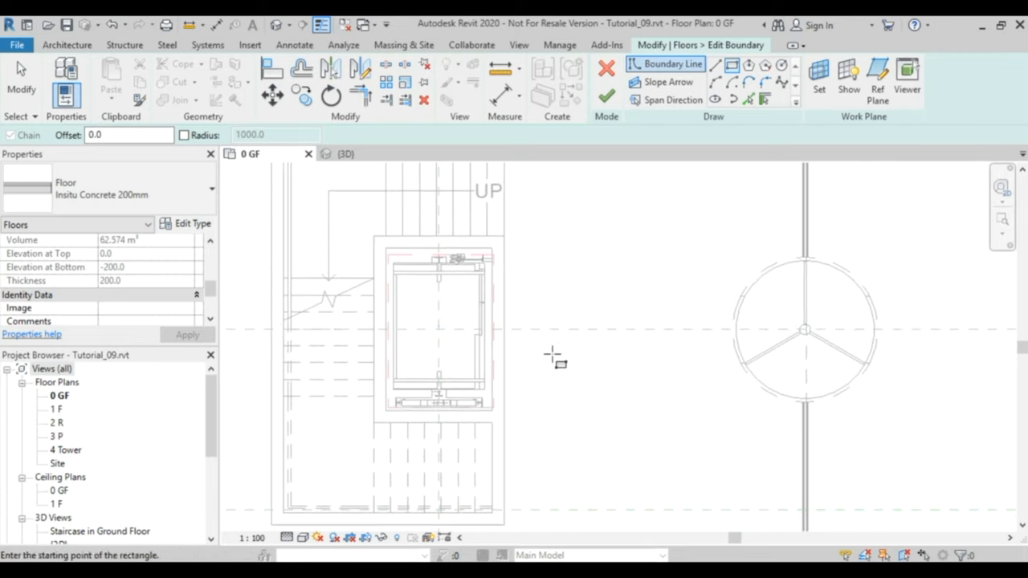
{"action": "scroll", "coordinate": [562, 361], "scroll_direction": "up", "scroll_amount": 2}
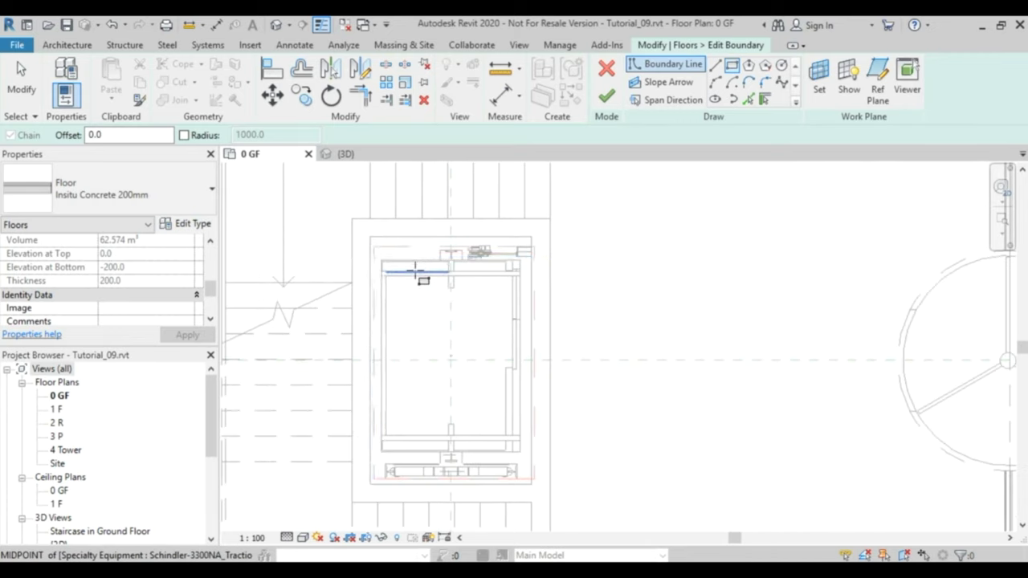
{"action": "left_click", "coordinate": [351, 216]}
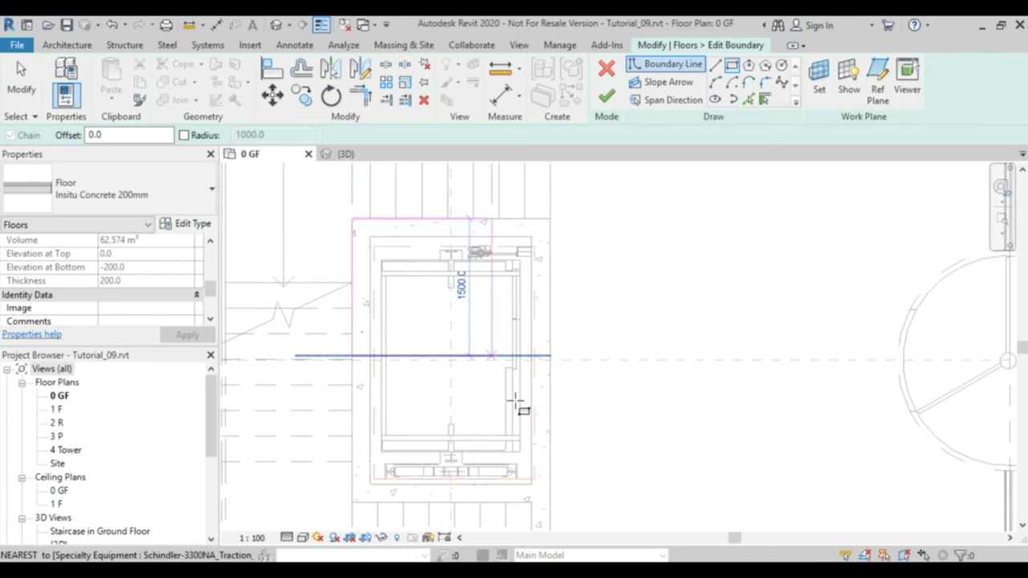
{"action": "left_click", "coordinate": [551, 501]}
{"action": "left_click", "coordinate": [551, 504]}
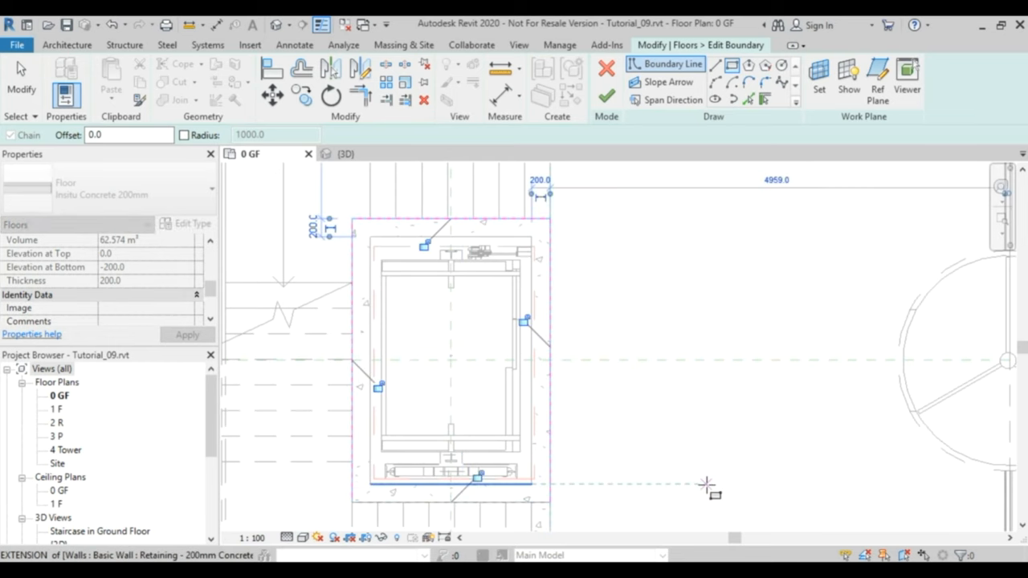
{"action": "left_click", "coordinate": [606, 96]}
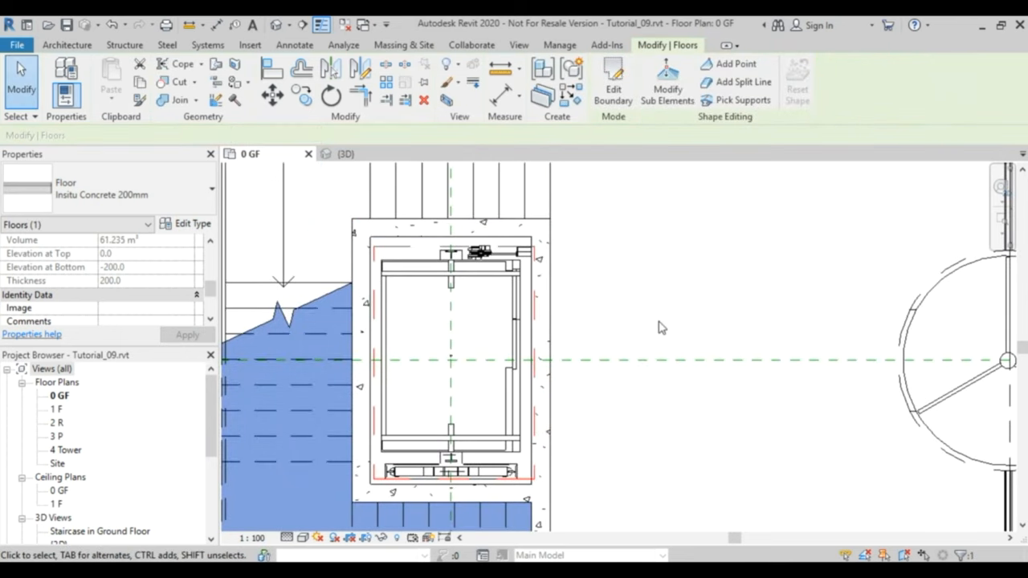
{"action": "scroll", "coordinate": [674, 338], "scroll_direction": "down", "scroll_amount": 1}
{"action": "scroll", "coordinate": [686, 353], "scroll_direction": "down", "scroll_amount": 1}
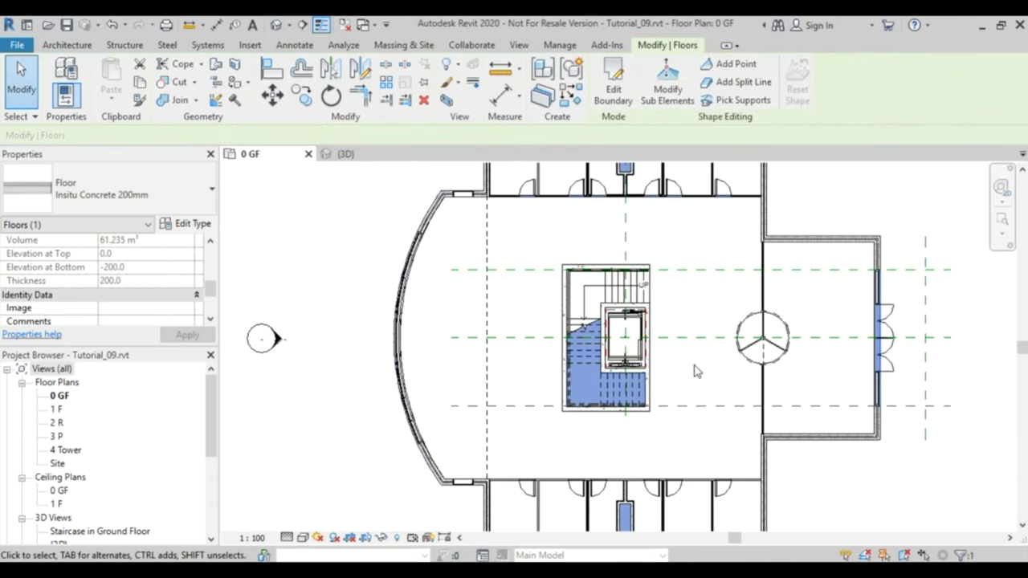
Check the new floor opening around the lift in the 3D view
{"action": "left_click", "coordinate": [347, 153]}
{"action": "mouse_move", "coordinate": [698, 257]}
{"action": "middle_mouse_down", "text": "shift"}
{"action": "mouse_move", "coordinate": [682, 248]}
{"action": "mouse_move", "coordinate": [678, 306]}
{"action": "middle_mouse_up", "text": "shift"}
{"action": "scroll", "coordinate": [634, 366], "scroll_direction": "up", "scroll_amount": 4}
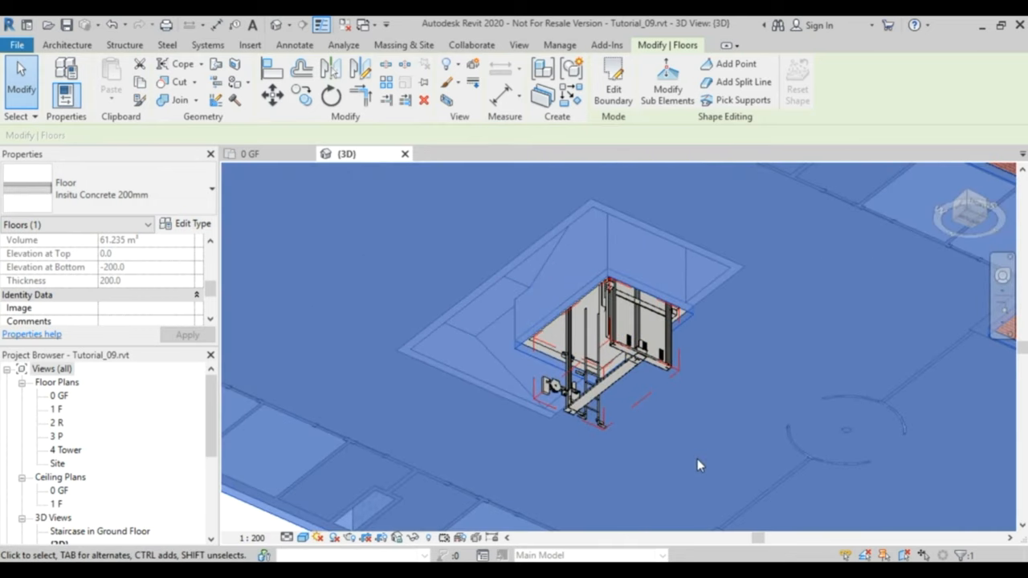
{"action": "scroll", "coordinate": [709, 465], "scroll_direction": "down", "scroll_amount": 4}
{"action": "middle_click_drag", "start_coordinate": [697, 462], "coordinate": [691, 451]}
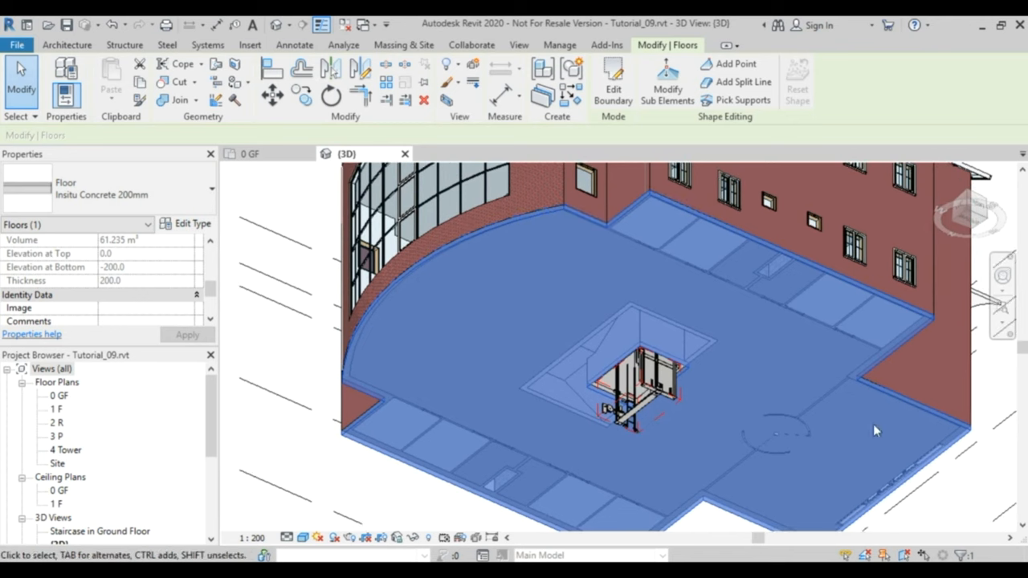
{"action": "left_click", "coordinate": [998, 391]}
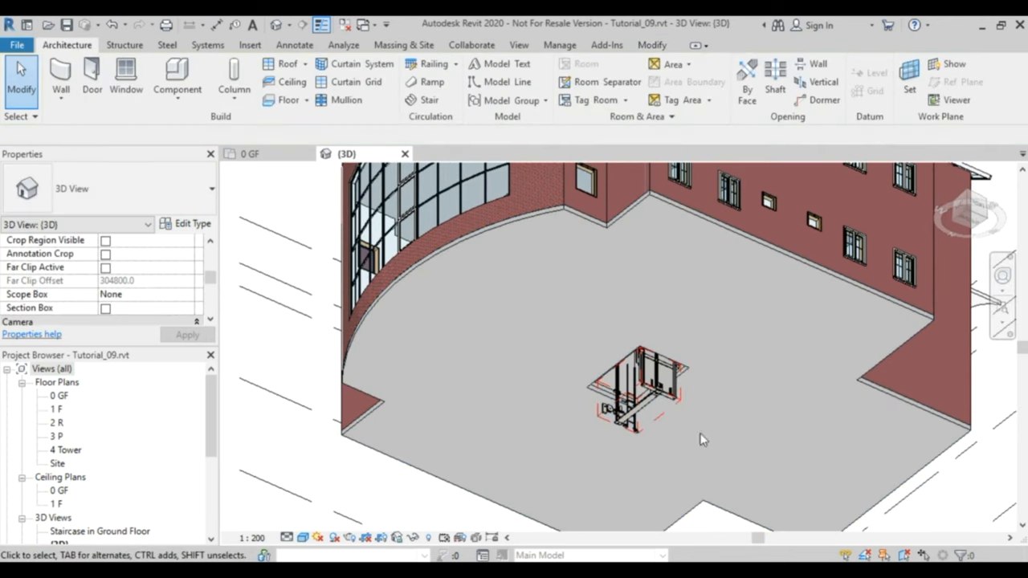
Select all four lift-shaft walls in the 0 GF plan
{"action": "middle_click_drag", "start_coordinate": [643, 378], "coordinate": [652, 346], "text": "shift"}
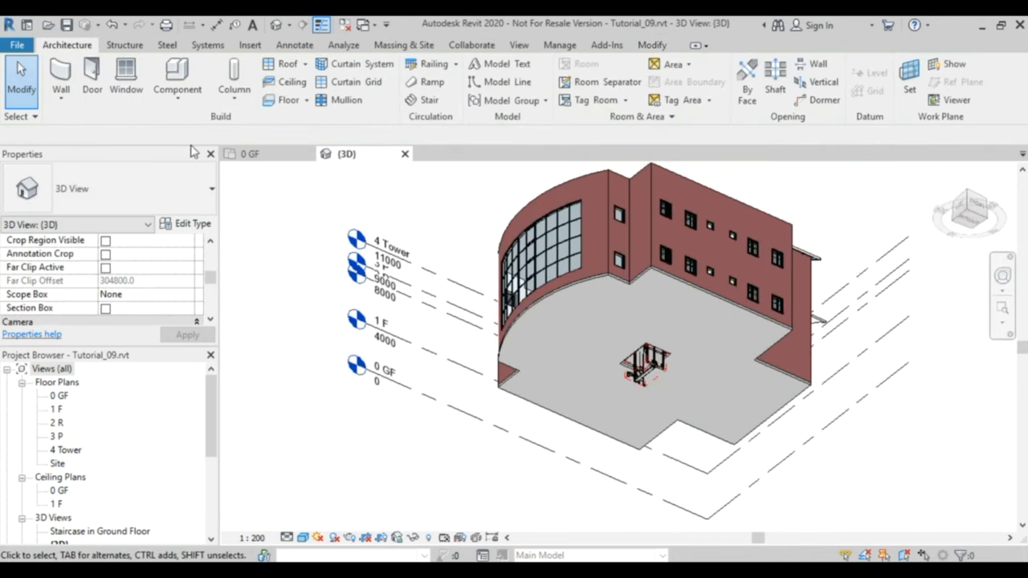
{"action": "left_click", "coordinate": [249, 154]}
{"action": "scroll", "coordinate": [634, 353], "scroll_direction": "up", "scroll_amount": 4}
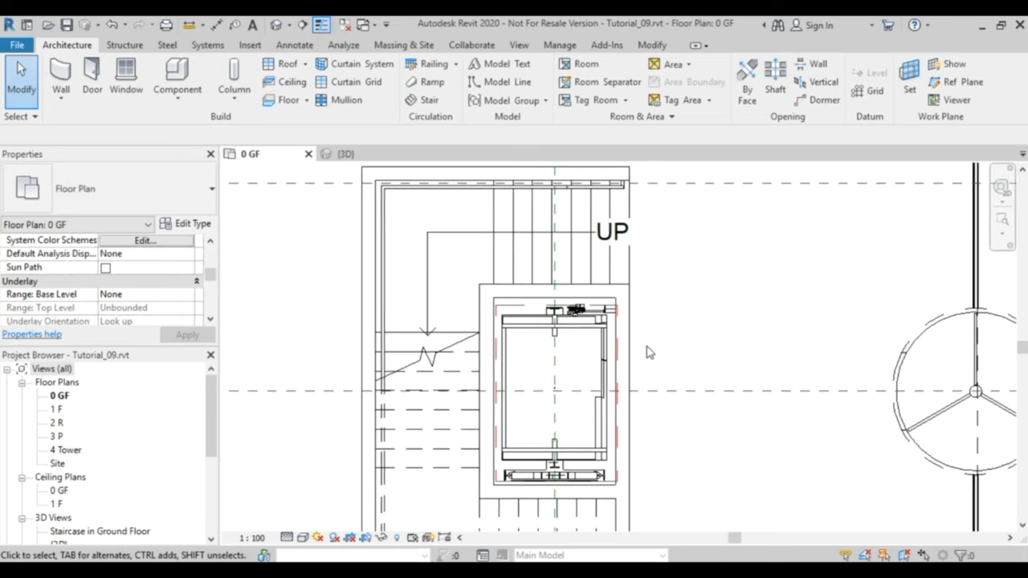
{"action": "scroll", "coordinate": [651, 337], "scroll_direction": "up", "scroll_amount": 6}
{"action": "middle_click_drag", "start_coordinate": [658, 318], "coordinate": [656, 336]}
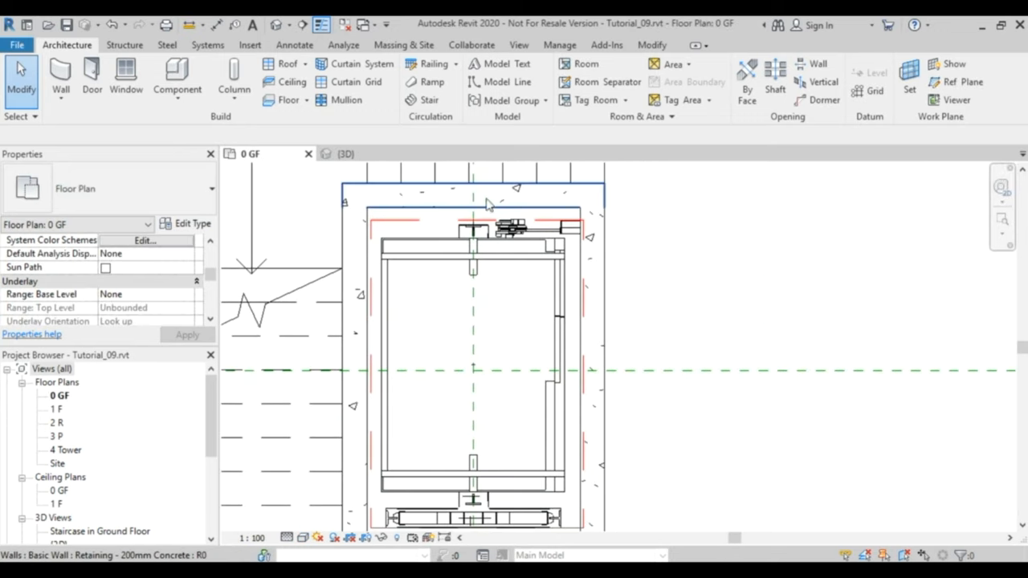
{"action": "left_click", "coordinate": [472, 213]}
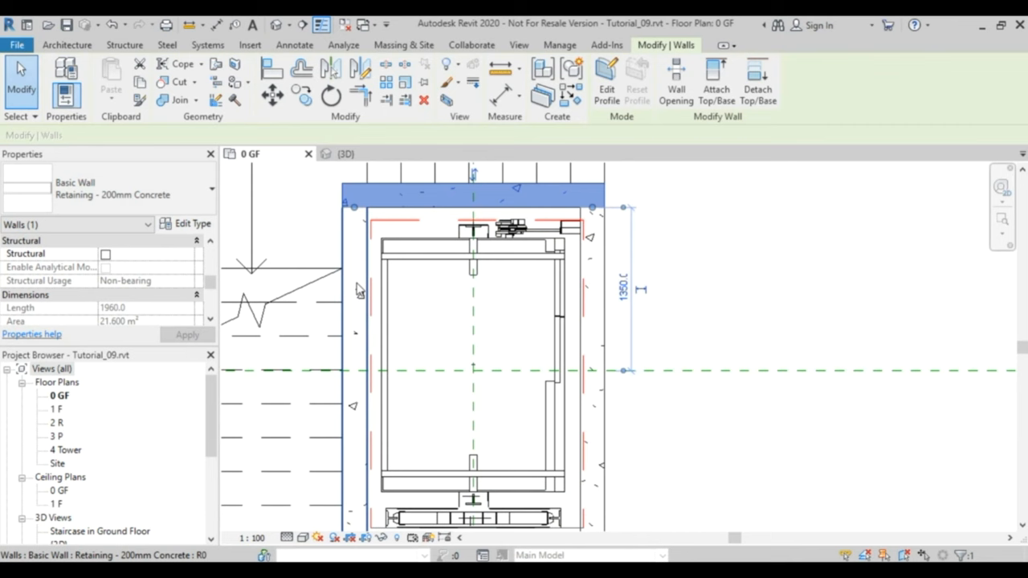
{"action": "left_click", "coordinate": [359, 289], "text": "ctrl"}
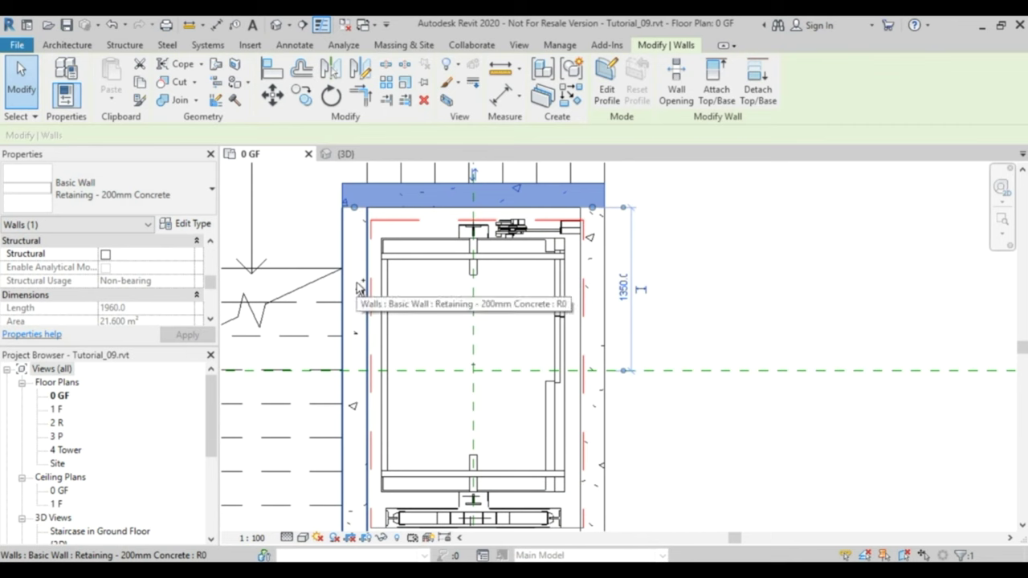
{"action": "left_click", "coordinate": [604, 344], "text": "ctrl"}
{"action": "scroll", "coordinate": [690, 417], "scroll_direction": "down", "scroll_amount": 2}
{"action": "middle_click_drag", "start_coordinate": [691, 417], "coordinate": [620, 421]}
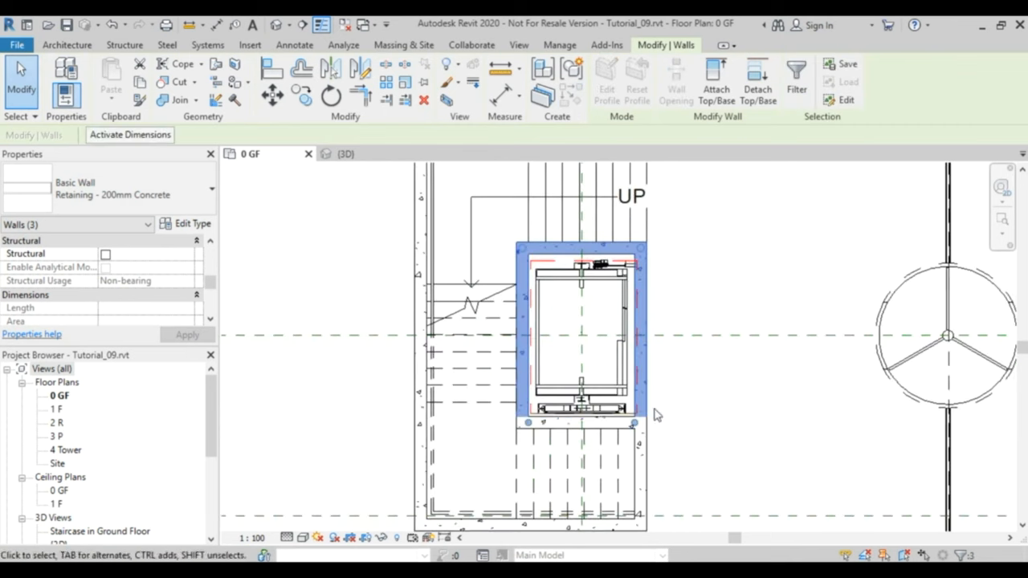
{"action": "left_click", "coordinate": [605, 430], "text": "ctrl"}
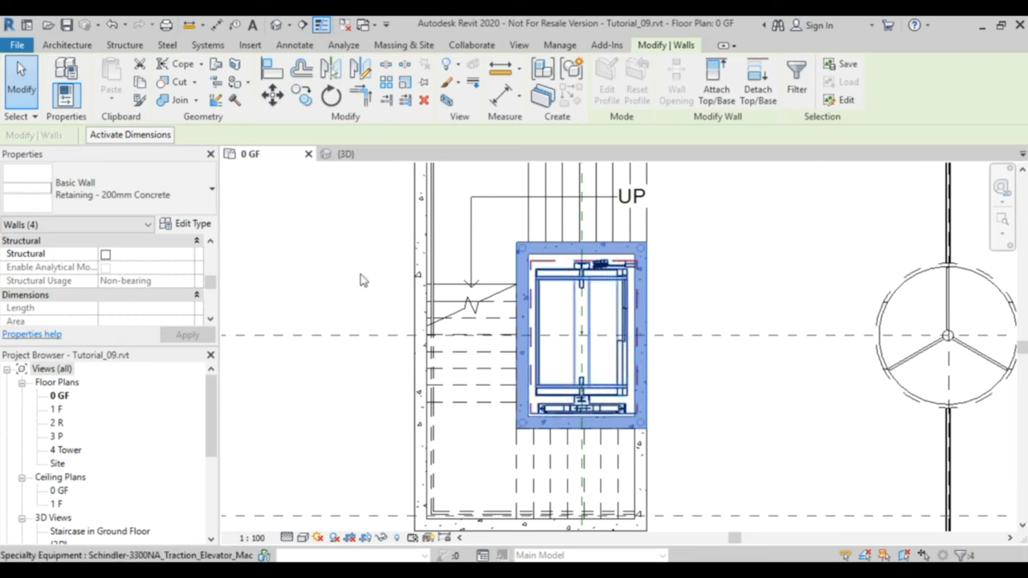
{"action": "left_click_drag", "start_coordinate": [212, 287], "coordinate": [210, 262]}
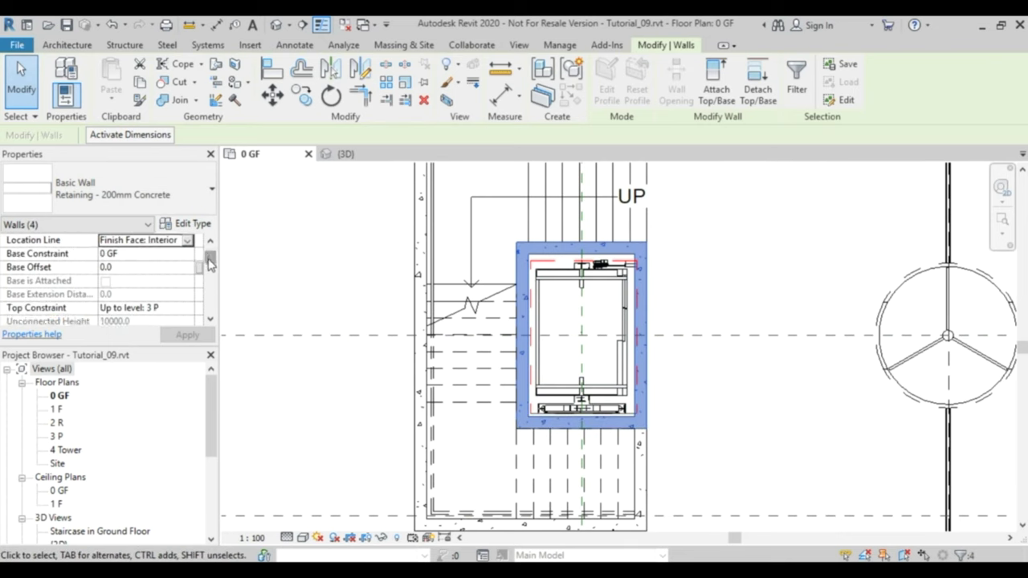
Set the walls' Base Offset to -1525 and inspect the pit below the building in 3D
{"action": "left_click", "coordinate": [124, 266]}
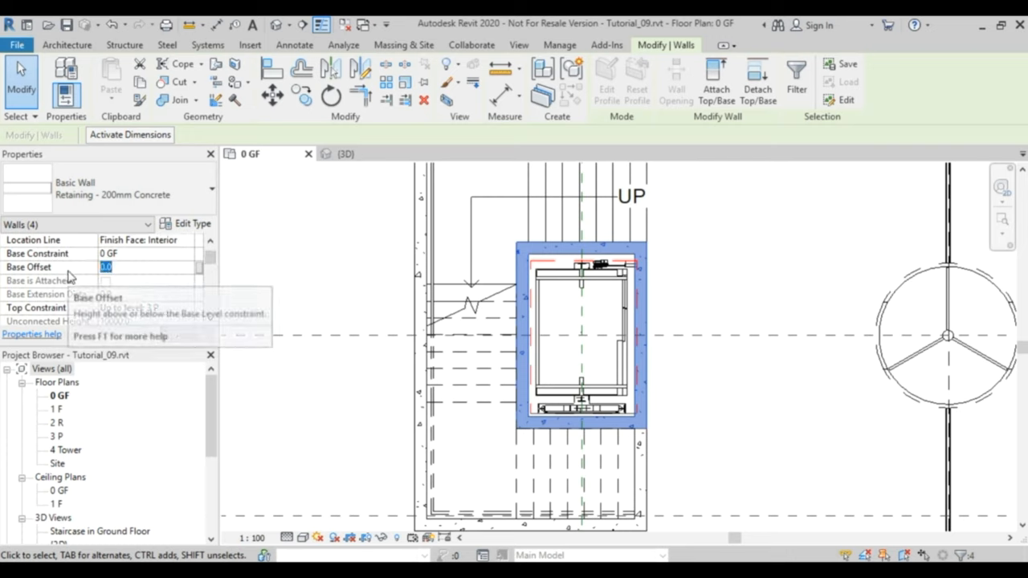
{"action": "type", "text": "-1525"}
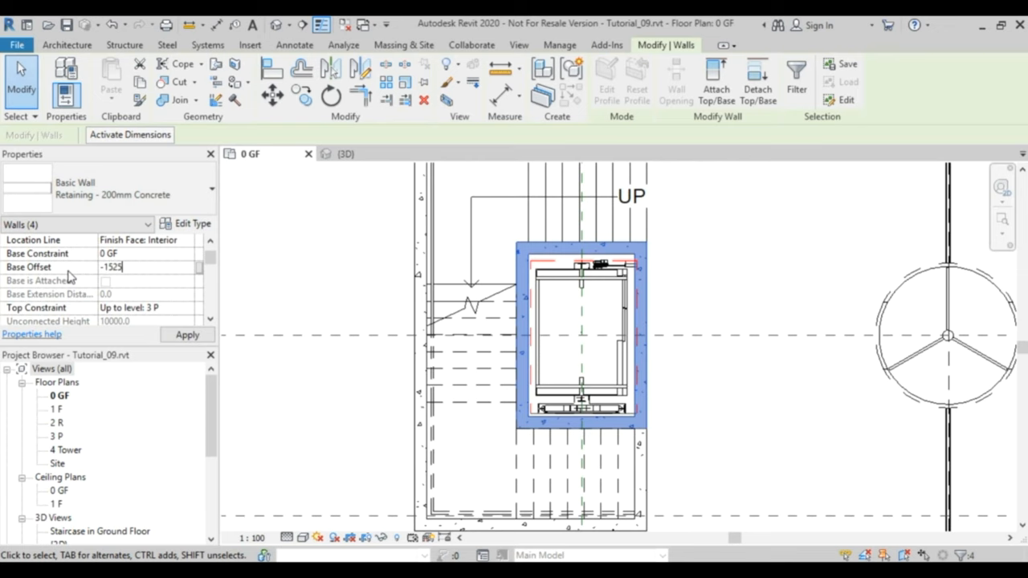
{"action": "key", "text": "Return"}
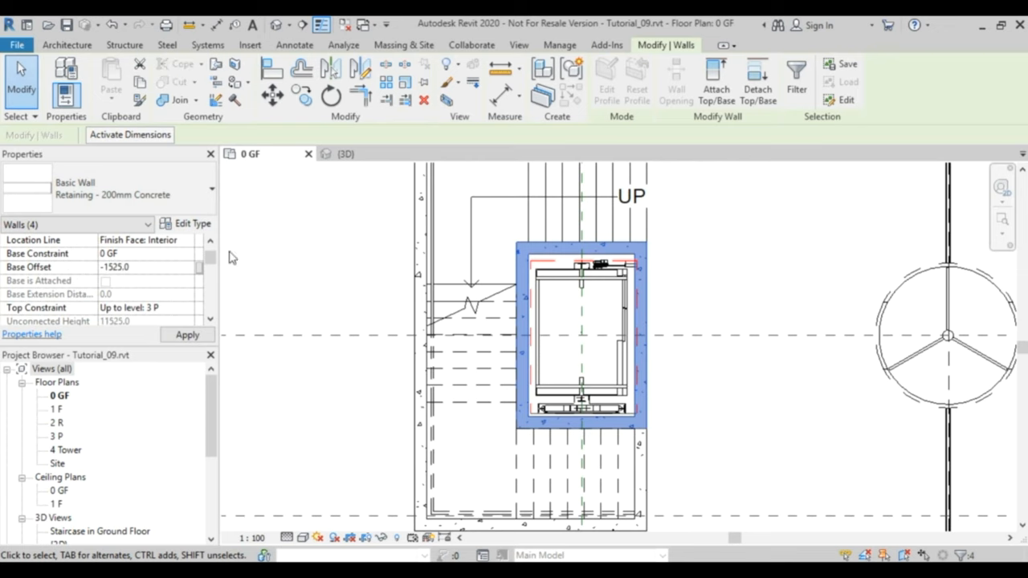
{"action": "left_click", "coordinate": [345, 154]}
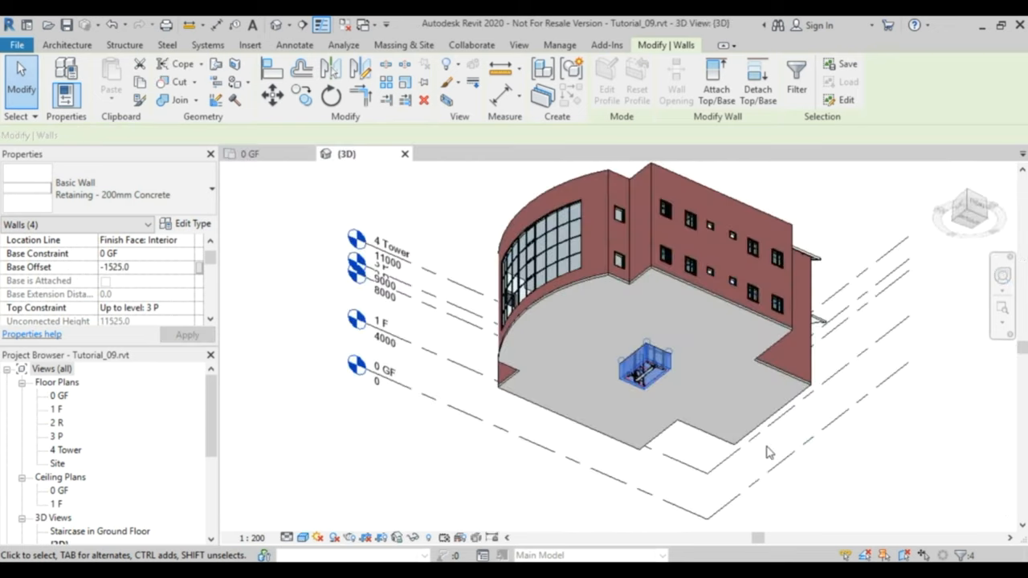
{"action": "left_click", "coordinate": [546, 491]}
{"action": "scroll", "coordinate": [718, 363], "scroll_direction": "up", "scroll_amount": 4}
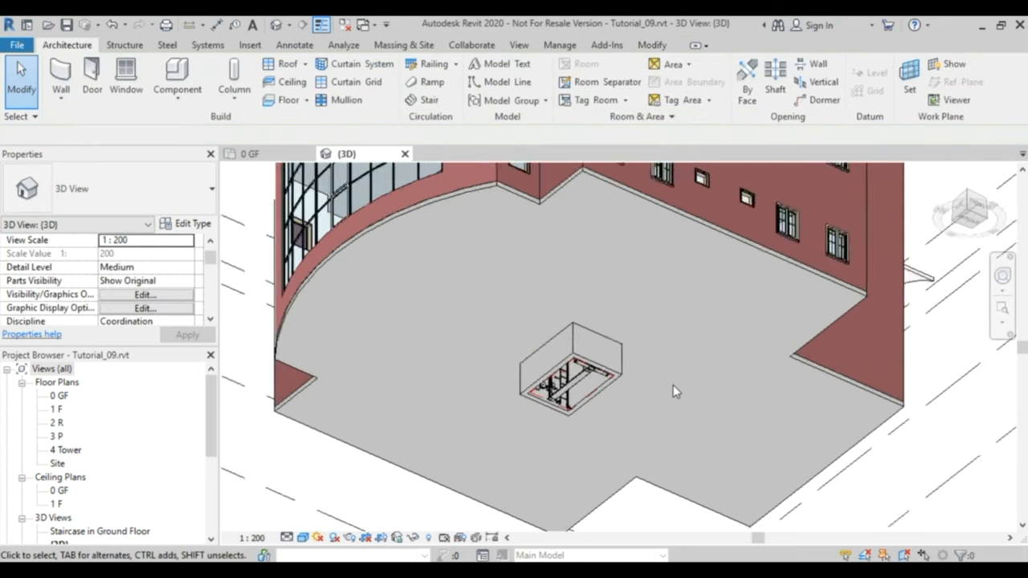
{"action": "scroll", "coordinate": [664, 394], "scroll_direction": "up", "scroll_amount": 2}
{"action": "mouse_move", "coordinate": [665, 393]}
{"action": "middle_mouse_down", "text": "shift"}
{"action": "mouse_move", "coordinate": [631, 436]}
{"action": "mouse_move", "coordinate": [687, 468]}
{"action": "mouse_move", "coordinate": [754, 444]}
{"action": "mouse_move", "coordinate": [739, 453]}
{"action": "mouse_move", "coordinate": [640, 430]}
{"action": "middle_mouse_up", "text": "shift"}
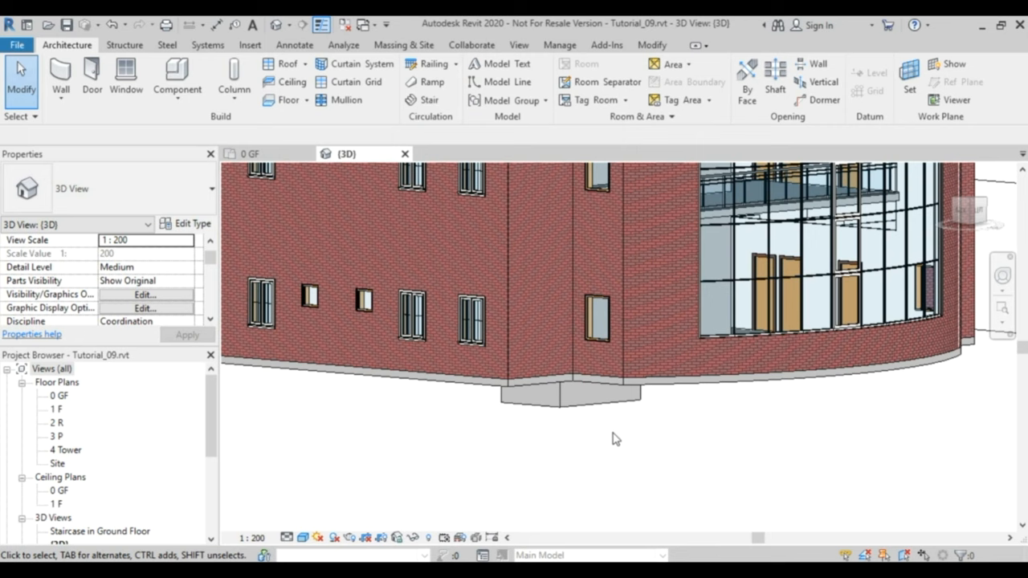
{"action": "mouse_move", "coordinate": [662, 412]}
{"action": "middle_mouse_down", "text": "shift"}
{"action": "mouse_move", "coordinate": [457, 413]}
{"action": "mouse_move", "coordinate": [473, 419]}
{"action": "middle_mouse_up", "text": "shift"}
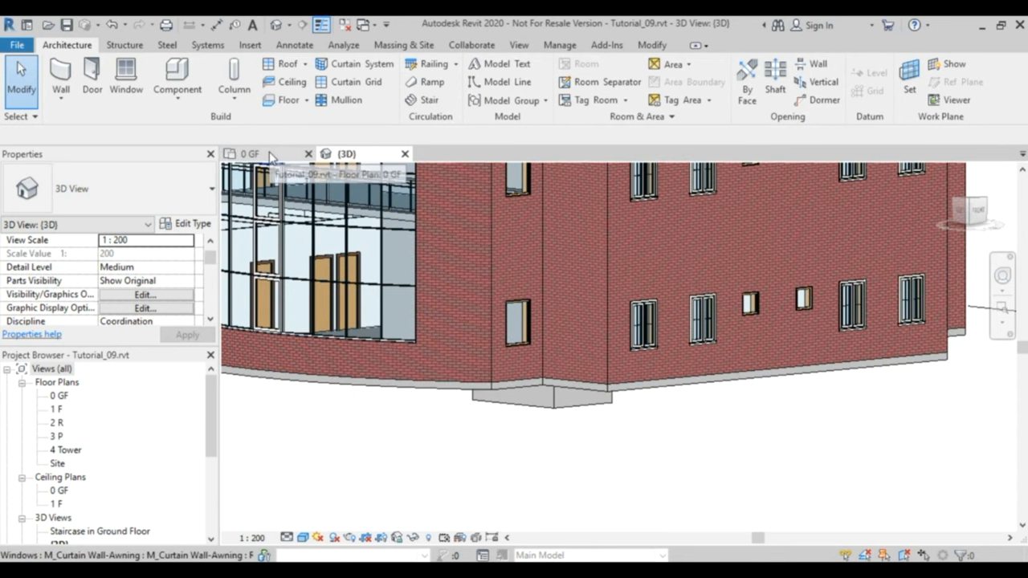
Back in the 0 GF plan, start a component with the Schindler 2500 Front elevator type
{"action": "left_click", "coordinate": [250, 153]}
{"action": "scroll", "coordinate": [481, 321], "scroll_direction": "down", "scroll_amount": 4}
{"action": "scroll", "coordinate": [562, 361], "scroll_direction": "down", "scroll_amount": 2}
{"action": "middle_click_drag", "start_coordinate": [658, 426], "coordinate": [616, 431]}
{"action": "scroll", "coordinate": [598, 305], "scroll_direction": "up", "scroll_amount": 2}
{"action": "scroll", "coordinate": [598, 313], "scroll_direction": "up", "scroll_amount": 2}
{"action": "middle_click_drag", "start_coordinate": [642, 385], "coordinate": [703, 416]}
{"action": "scroll", "coordinate": [482, 361], "scroll_direction": "up", "scroll_amount": 2}
{"action": "left_click", "coordinate": [177, 96]}
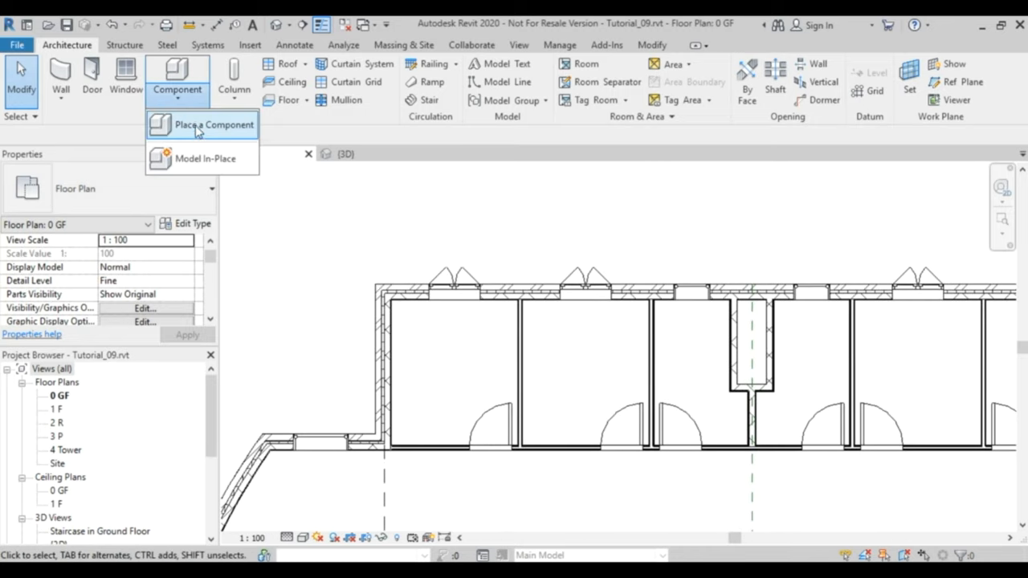
{"action": "left_click", "coordinate": [204, 124]}
{"action": "left_click", "coordinate": [210, 191]}
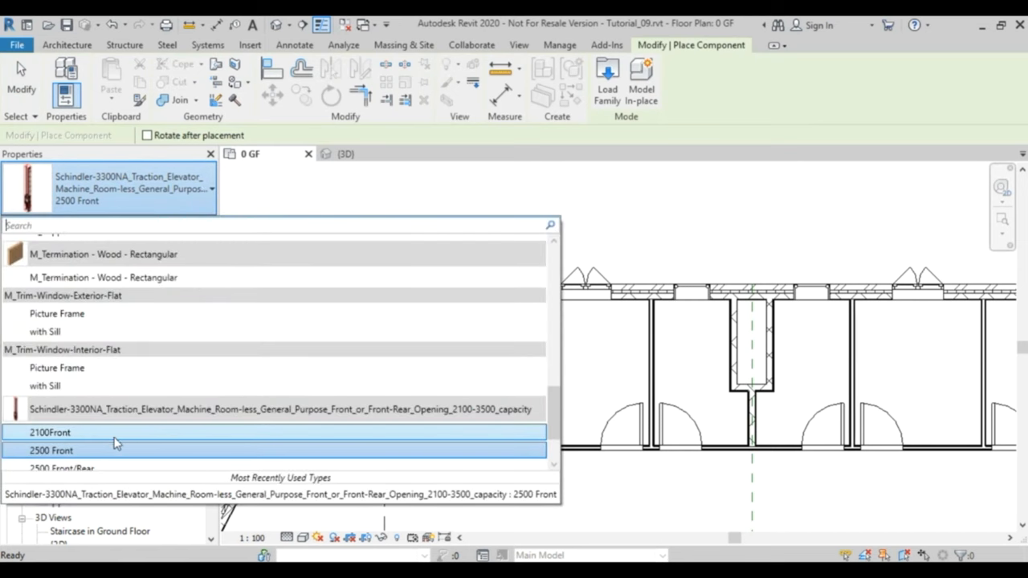
{"action": "mouse_move", "coordinate": [558, 402]}
{"action": "left_mouse_down"}
{"action": "mouse_move", "coordinate": [558, 430]}
{"action": "mouse_move", "coordinate": [556, 401]}
{"action": "left_mouse_up"}
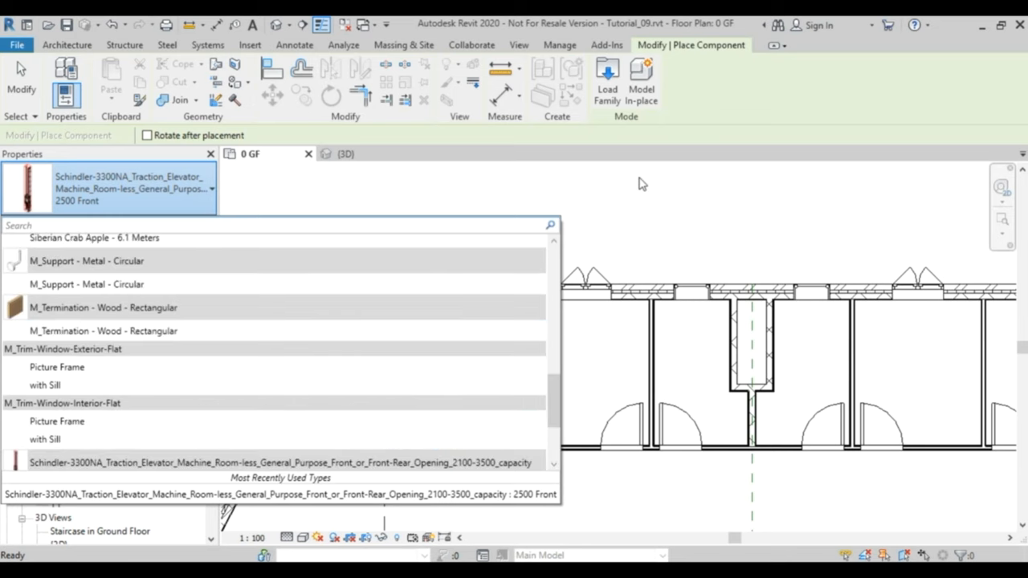
{"action": "left_click", "coordinate": [642, 184]}
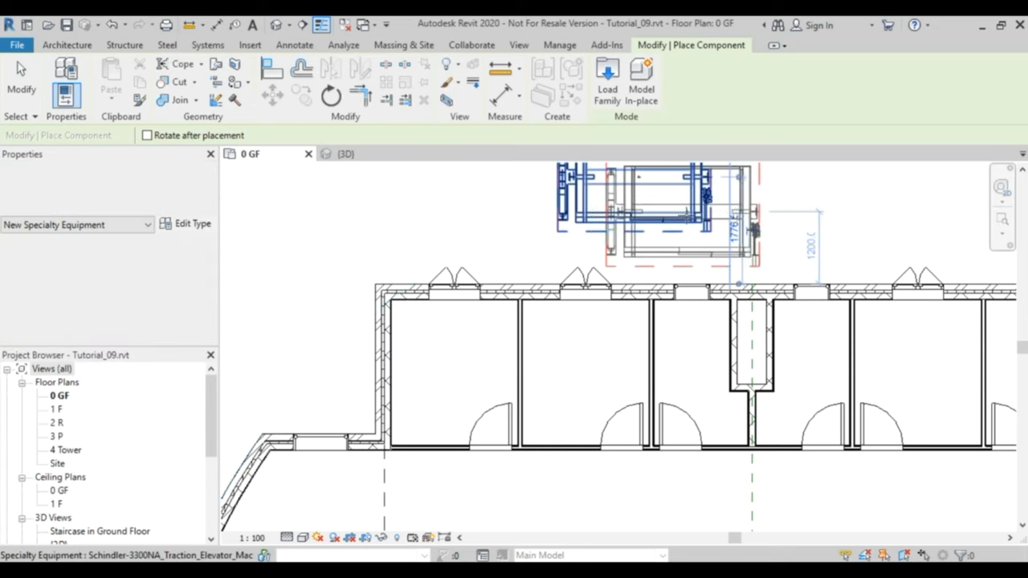
Place the elevator, end placement and bring the lift in its shaft beside the stair into view
{"action": "left_click", "coordinate": [687, 223]}
{"action": "key", "text": "Escape"}
{"action": "key", "text": "Escape"}
{"action": "left_click", "coordinate": [635, 196]}
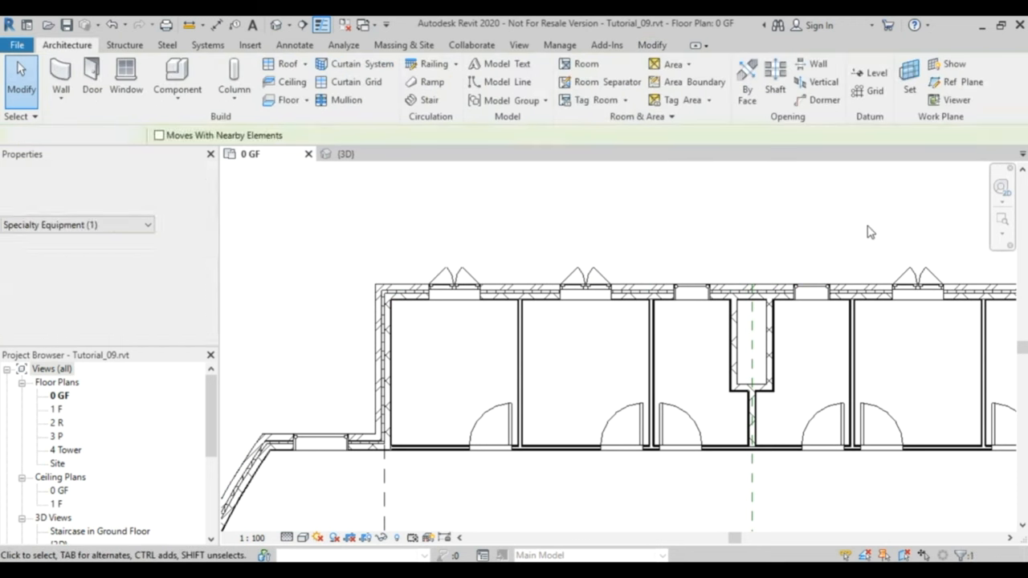
{"action": "left_click", "coordinate": [870, 232]}
{"action": "mouse_move", "coordinate": [835, 289]}
{"action": "middle_mouse_down"}
{"action": "mouse_move", "coordinate": [589, 326]}
{"action": "mouse_move", "coordinate": [610, 321]}
{"action": "mouse_move", "coordinate": [638, 363]}
{"action": "middle_mouse_up"}
{"action": "scroll", "coordinate": [589, 326], "scroll_direction": "down", "scroll_amount": 3}
{"action": "scroll", "coordinate": [590, 362], "scroll_direction": "up", "scroll_amount": 6}
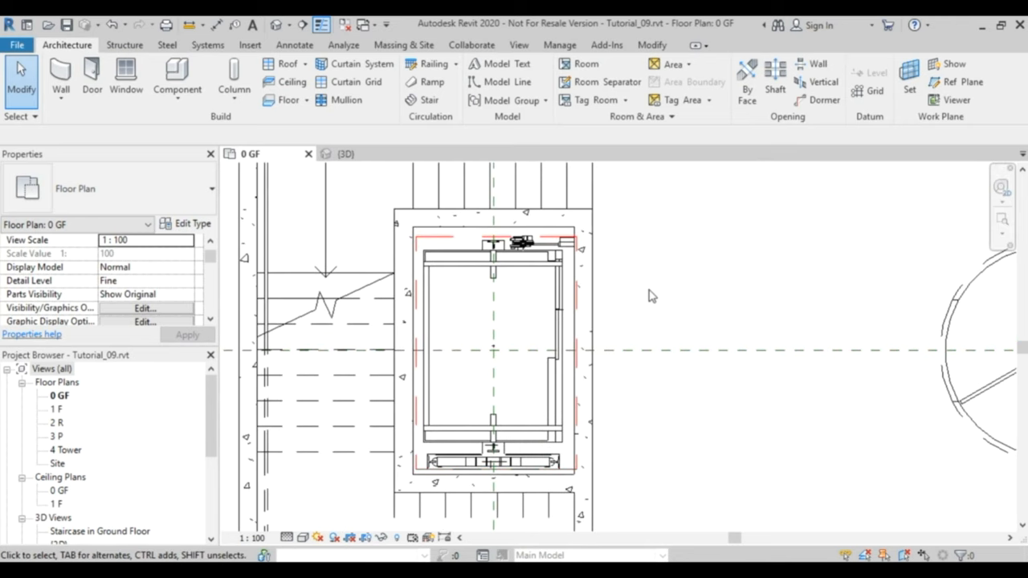
Load the Elevator Door-Center family from disk
{"action": "left_click", "coordinate": [179, 104]}
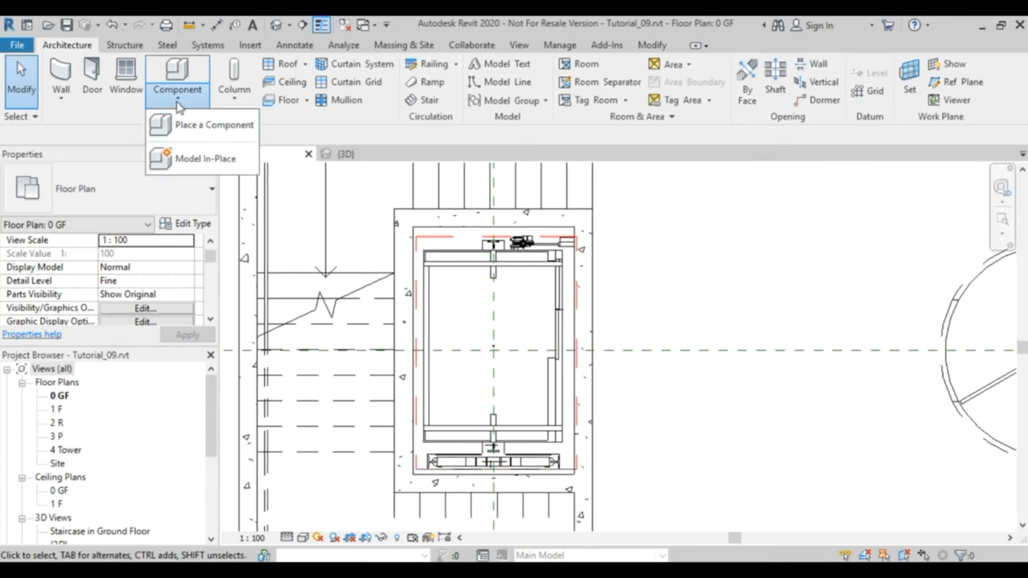
{"action": "left_click", "coordinate": [213, 125]}
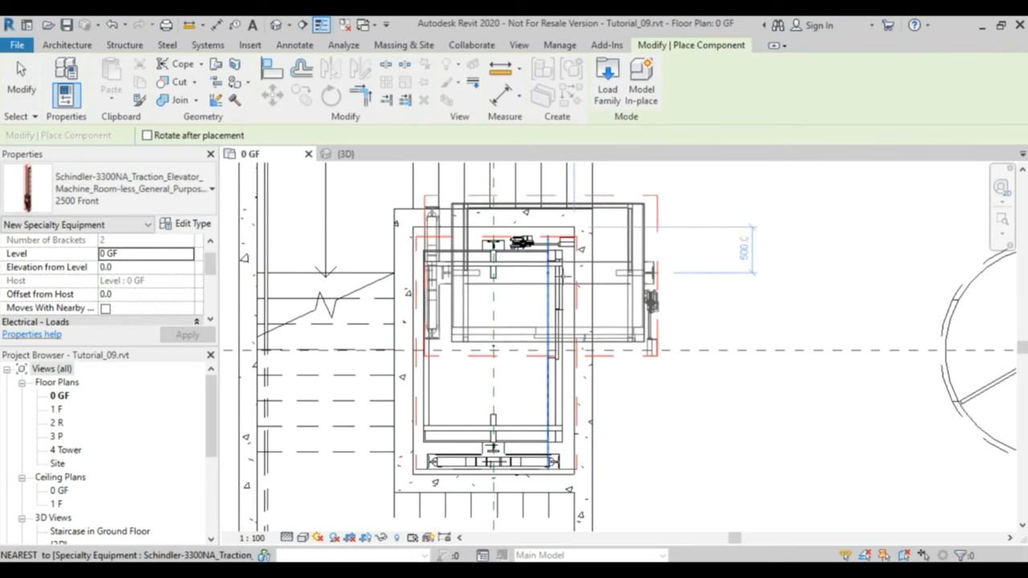
{"action": "left_click", "coordinate": [607, 83]}
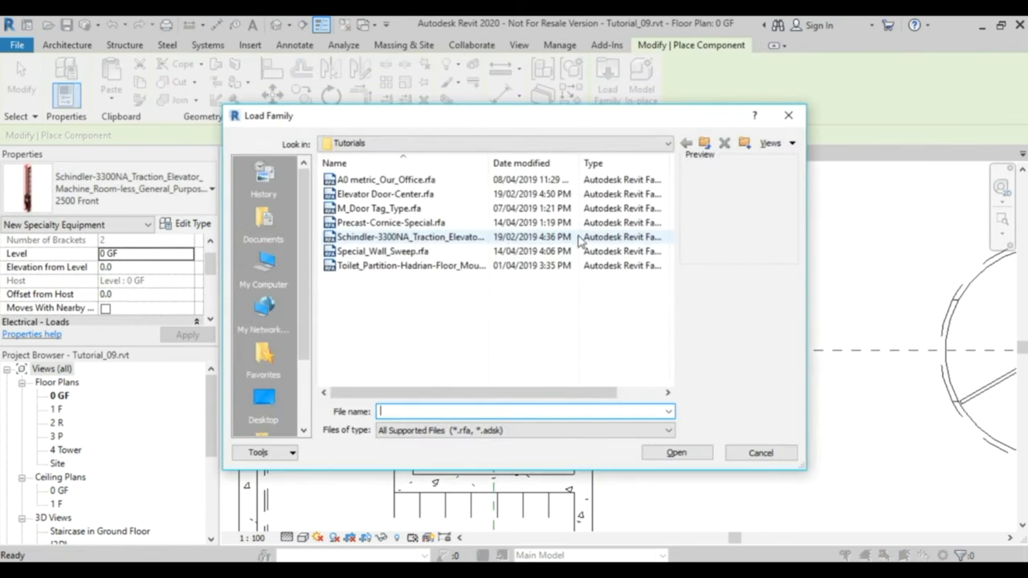
{"action": "left_click", "coordinate": [372, 196]}
{"action": "mouse_move", "coordinate": [416, 201]}
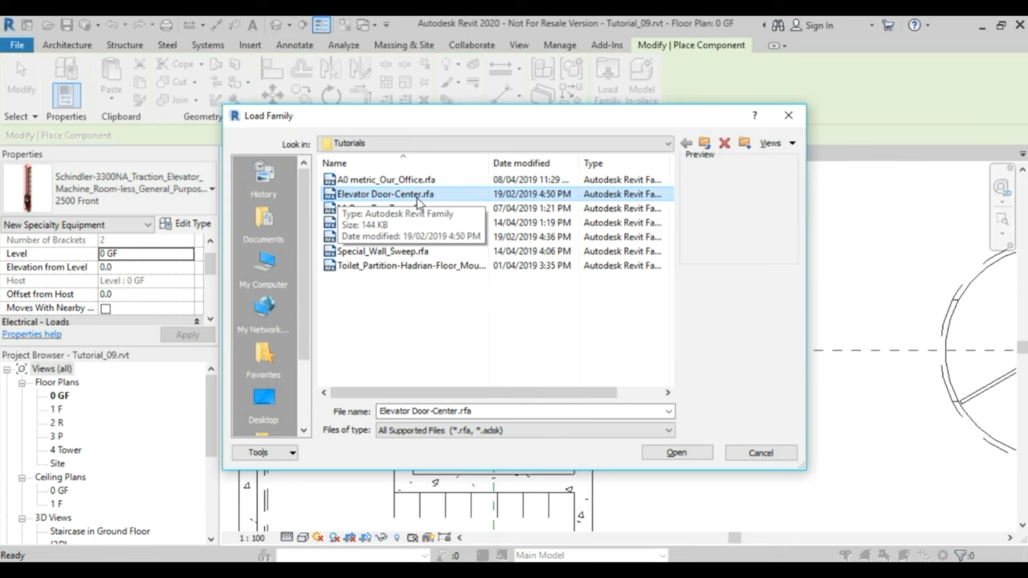
{"action": "left_click", "coordinate": [676, 452]}
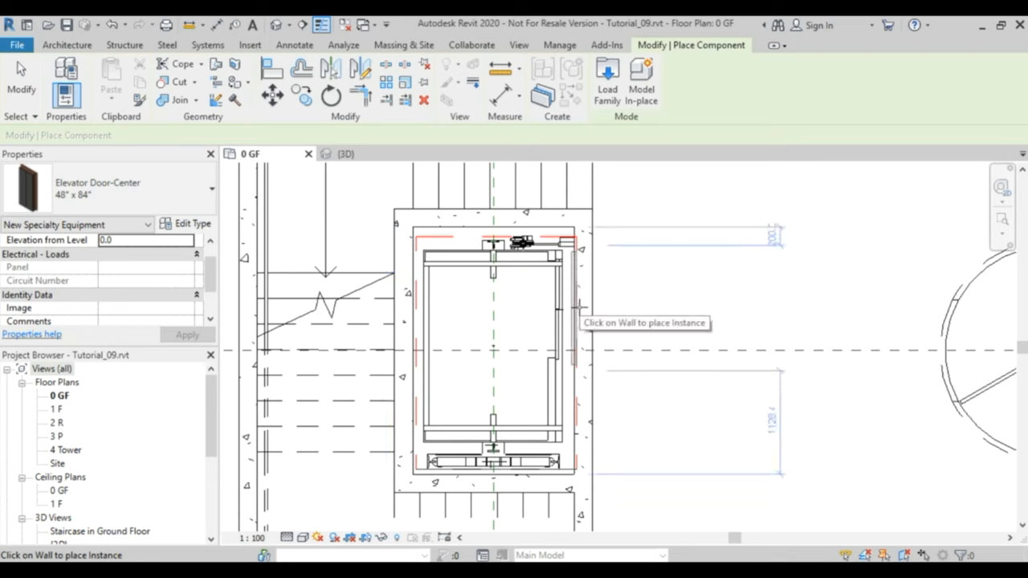
{"action": "scroll", "coordinate": [578, 309], "scroll_direction": "up", "scroll_amount": 5}
{"action": "scroll", "coordinate": [578, 309], "scroll_direction": "up", "scroll_amount": 5}
{"action": "scroll", "coordinate": [578, 311], "scroll_direction": "up", "scroll_amount": 2}
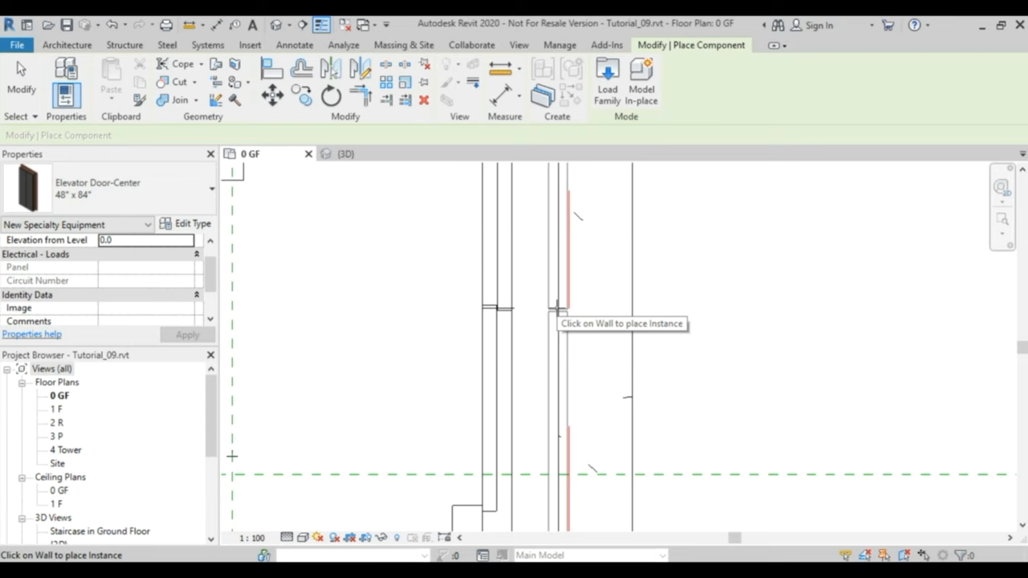
Place the elevator door on the lift-shaft wall and end placement
{"action": "left_click", "coordinate": [558, 310]}
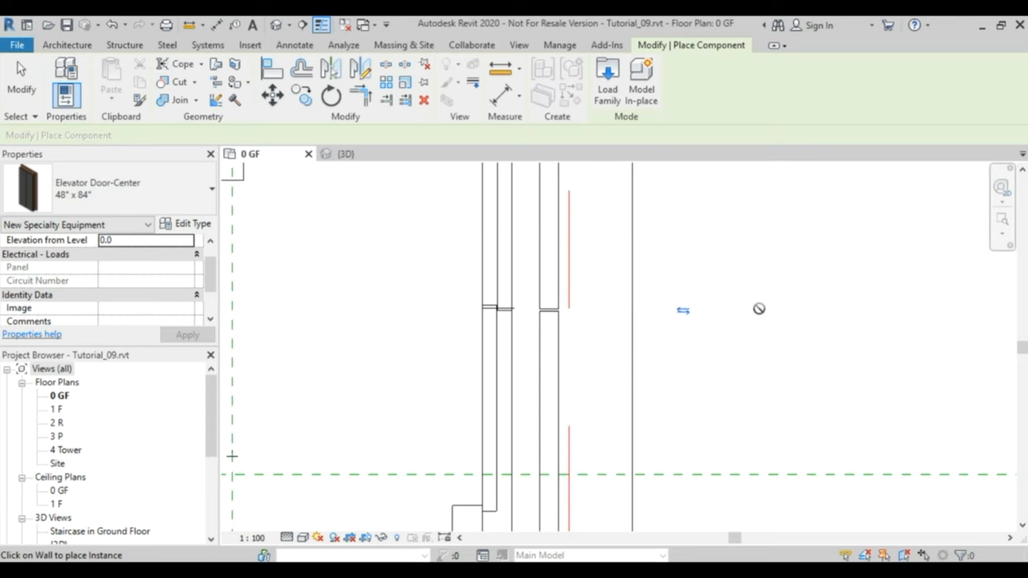
{"action": "key", "text": "Escape"}
{"action": "key", "text": "Escape"}
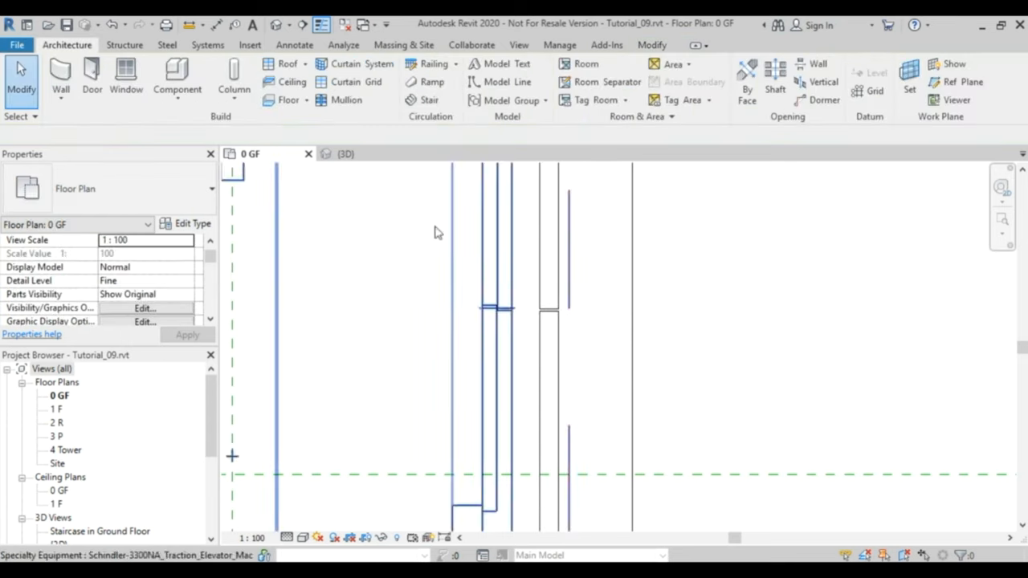
Align the elevator door's edge to the Schindler elevator's front edge inside the shaft
{"action": "left_click", "coordinate": [652, 45]}
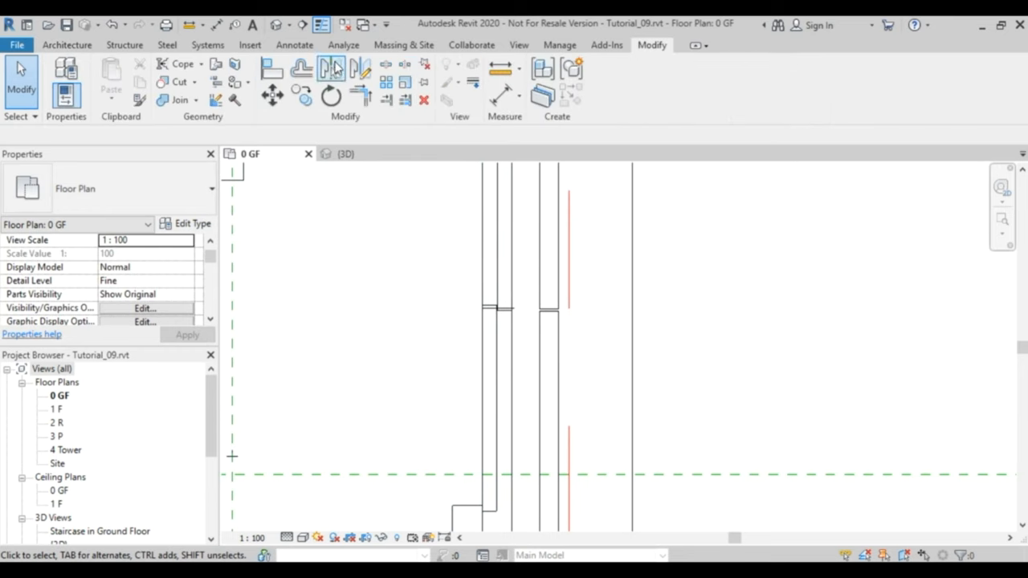
{"action": "left_click", "coordinate": [273, 69]}
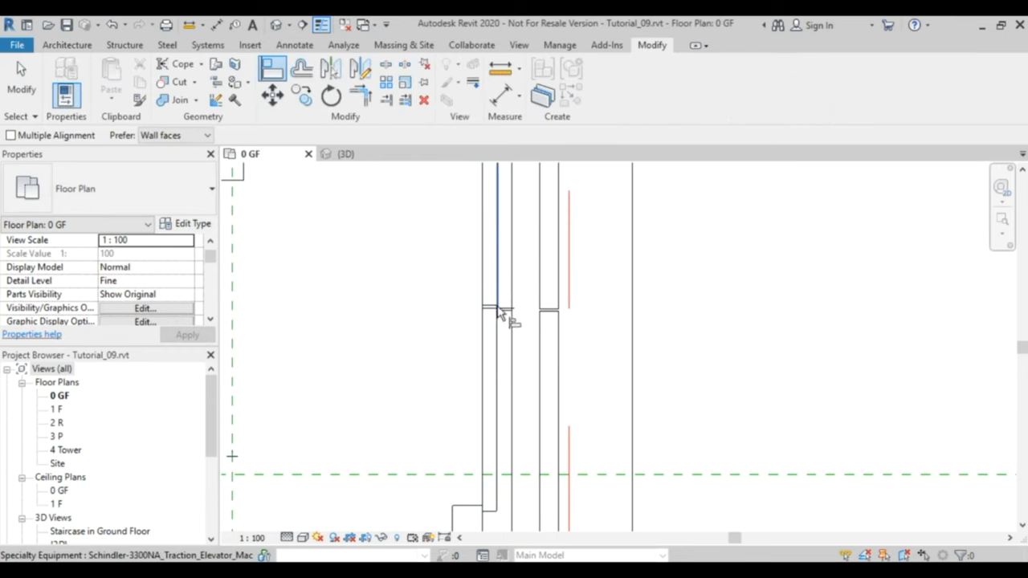
{"action": "scroll", "coordinate": [505, 316], "scroll_direction": "up", "scroll_amount": 2}
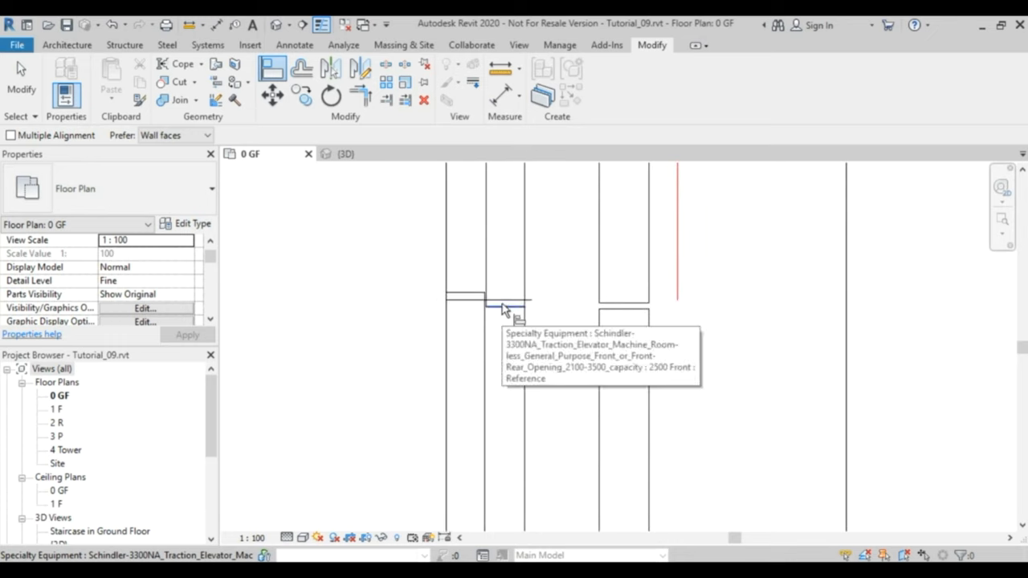
{"action": "left_click", "coordinate": [507, 306]}
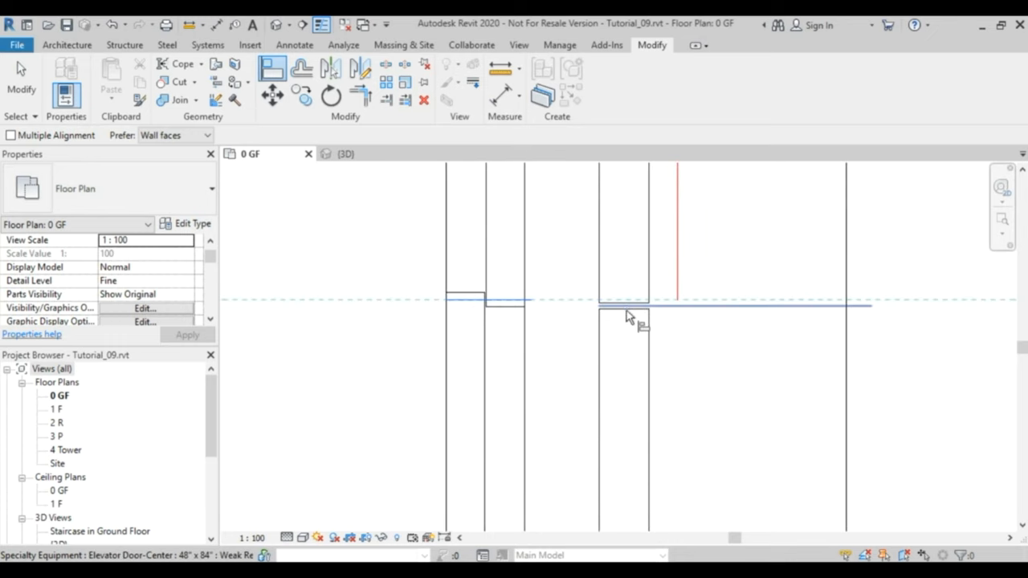
{"action": "left_click", "coordinate": [629, 316]}
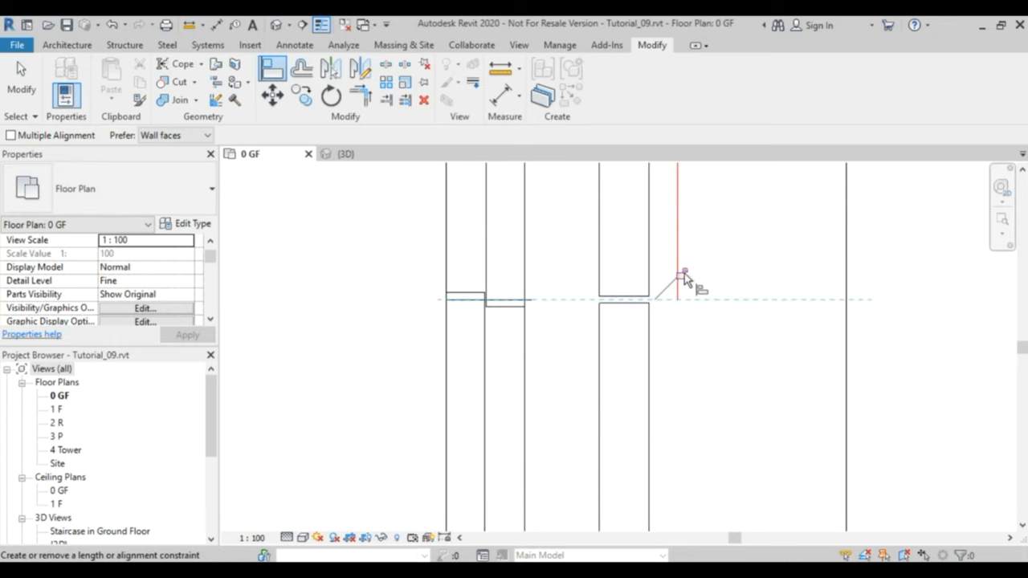
{"action": "key", "text": "Escape"}
{"action": "scroll", "coordinate": [759, 321], "scroll_direction": "down", "scroll_amount": 3}
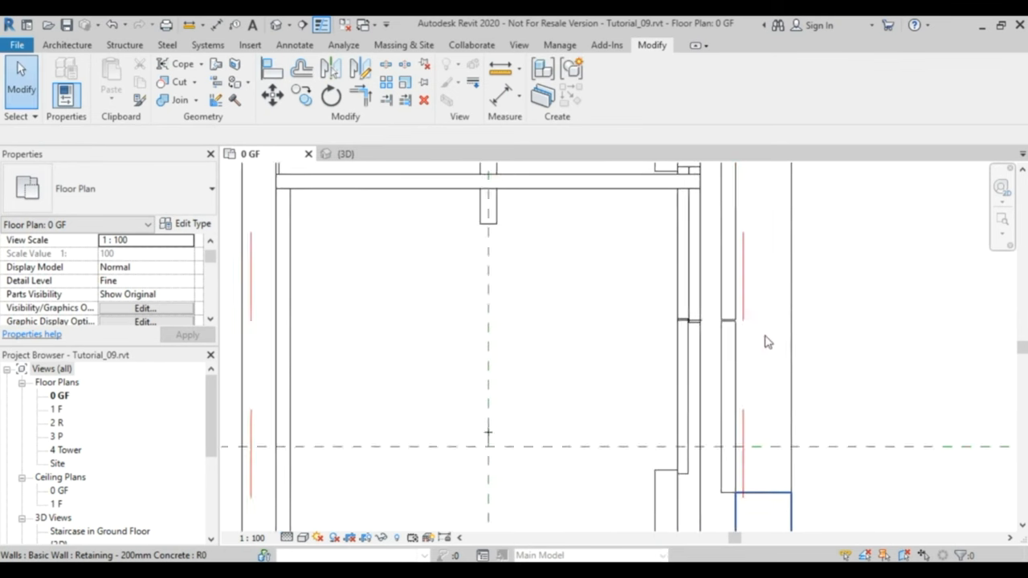
{"action": "middle_click_drag", "start_coordinate": [758, 345], "coordinate": [622, 318]}
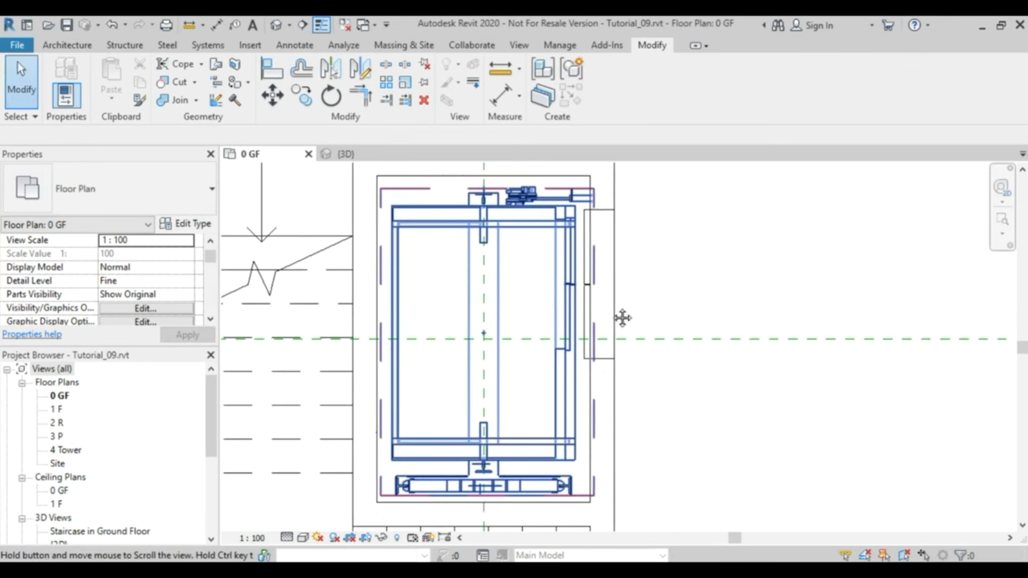
Check the building in 3D from above, review the full 0 GF plan, and return to the 3D view
{"action": "left_click", "coordinate": [345, 153]}
{"action": "scroll", "coordinate": [473, 266], "scroll_direction": "down", "scroll_amount": 3}
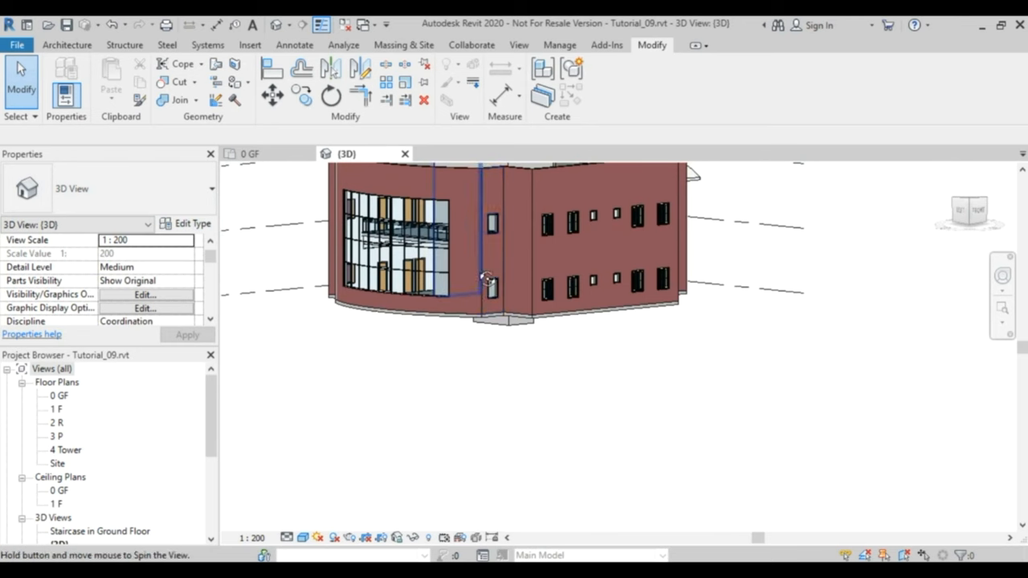
{"action": "mouse_move", "coordinate": [500, 291]}
{"action": "middle_mouse_down", "text": "shift"}
{"action": "mouse_move", "coordinate": [668, 323]}
{"action": "mouse_move", "coordinate": [594, 305]}
{"action": "middle_mouse_up", "text": "shift"}
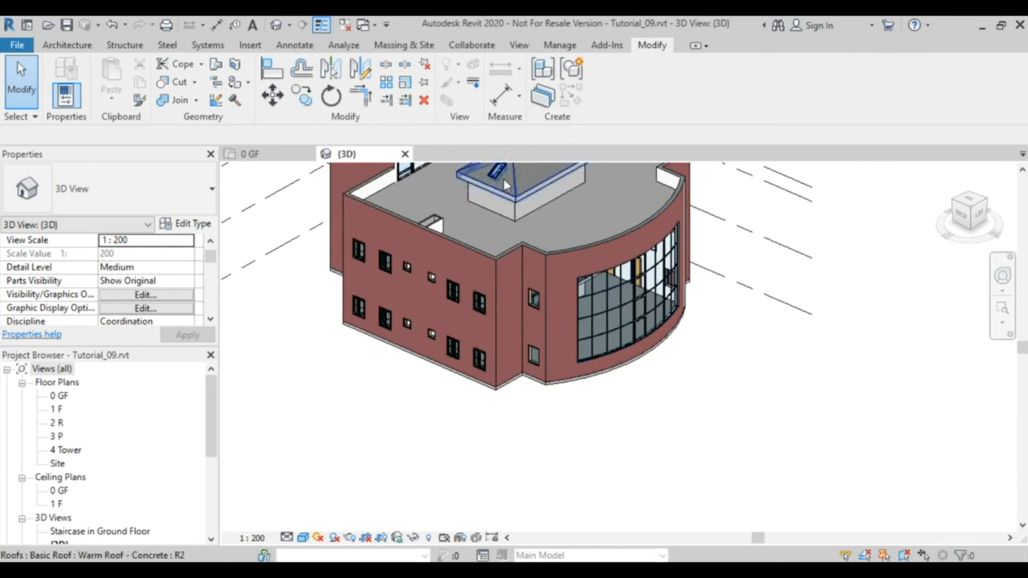
{"action": "left_click", "coordinate": [250, 154]}
{"action": "scroll", "coordinate": [707, 412], "scroll_direction": "up", "scroll_amount": 2}
{"action": "scroll", "coordinate": [707, 412], "scroll_direction": "down", "scroll_amount": 2}
{"action": "scroll", "coordinate": [723, 433], "scroll_direction": "down", "scroll_amount": 3}
{"action": "middle_click_drag", "start_coordinate": [626, 417], "coordinate": [580, 386]}
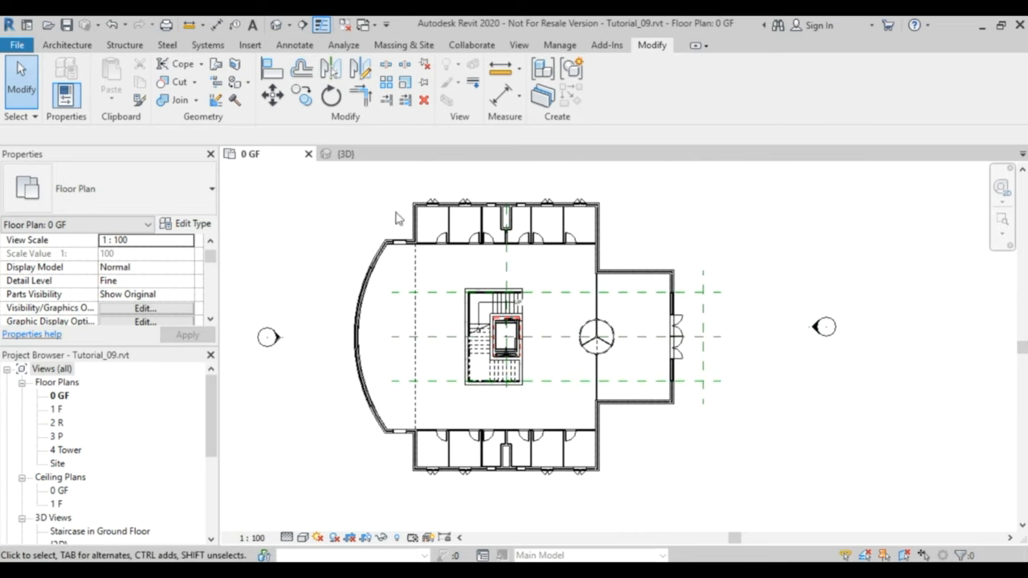
{"action": "left_click", "coordinate": [347, 154]}
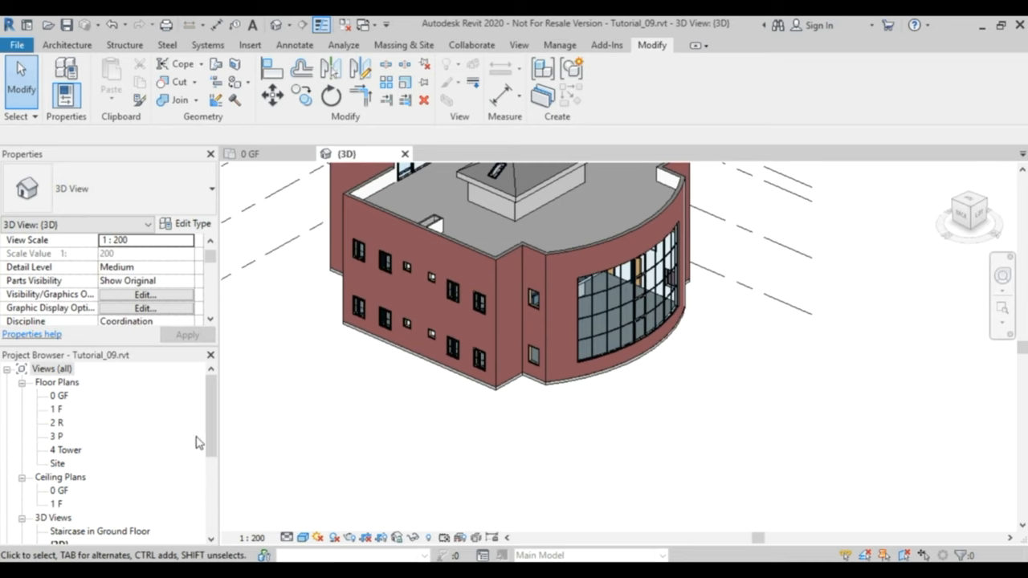
{"action": "left_click_drag", "start_coordinate": [210, 424], "coordinate": [211, 468]}
Open the Staircase in Ground Floor 3D view and lower the section box top to reveal the elevator door
{"action": "left_click", "coordinate": [95, 436]}
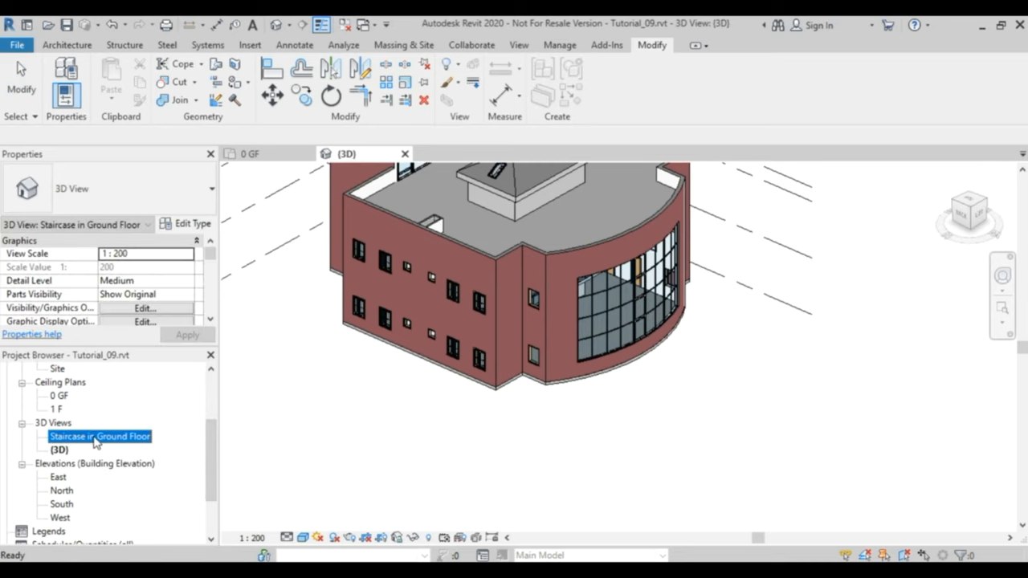
{"action": "double_click", "coordinate": [94, 437]}
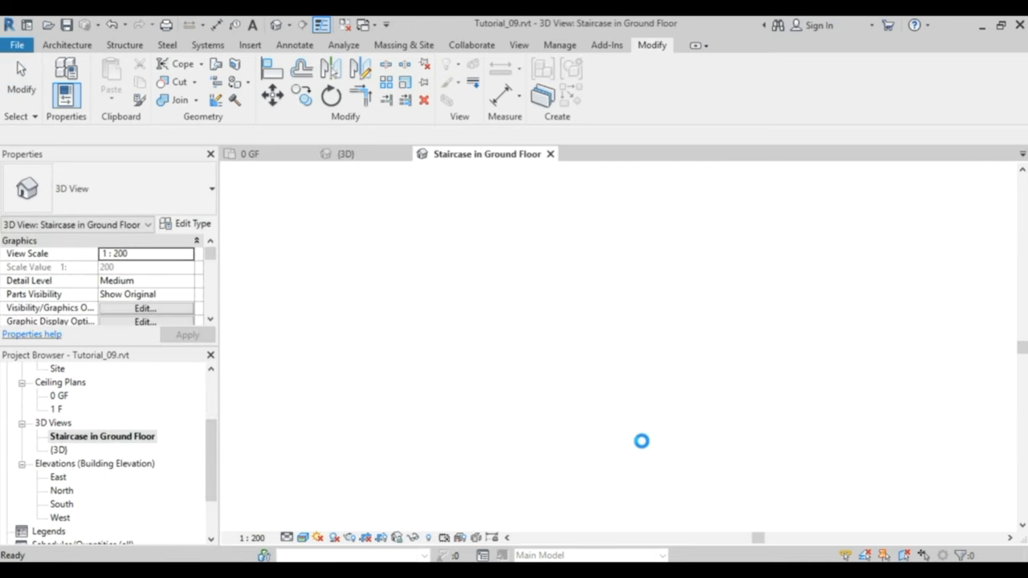
{"action": "scroll", "coordinate": [643, 377], "scroll_direction": "up", "scroll_amount": 1}
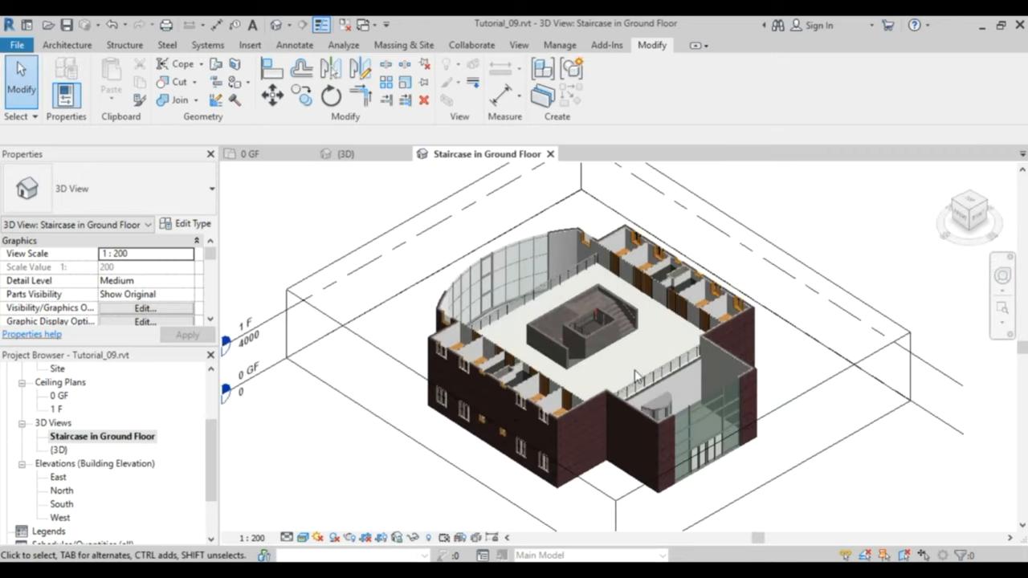
{"action": "scroll", "coordinate": [643, 369], "scroll_direction": "up", "scroll_amount": 2}
{"action": "scroll", "coordinate": [598, 352], "scroll_direction": "up", "scroll_amount": 1}
{"action": "scroll", "coordinate": [590, 357], "scroll_direction": "up", "scroll_amount": 1}
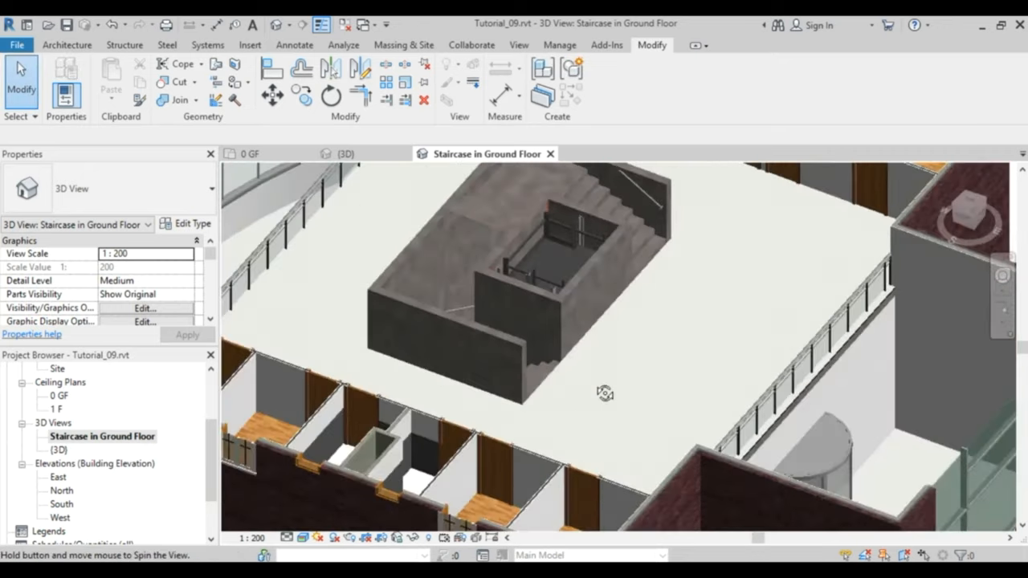
{"action": "mouse_move", "coordinate": [590, 357]}
{"action": "middle_mouse_down", "text": "shift"}
{"action": "mouse_move", "coordinate": [722, 383]}
{"action": "mouse_move", "coordinate": [530, 385]}
{"action": "middle_mouse_up", "text": "shift"}
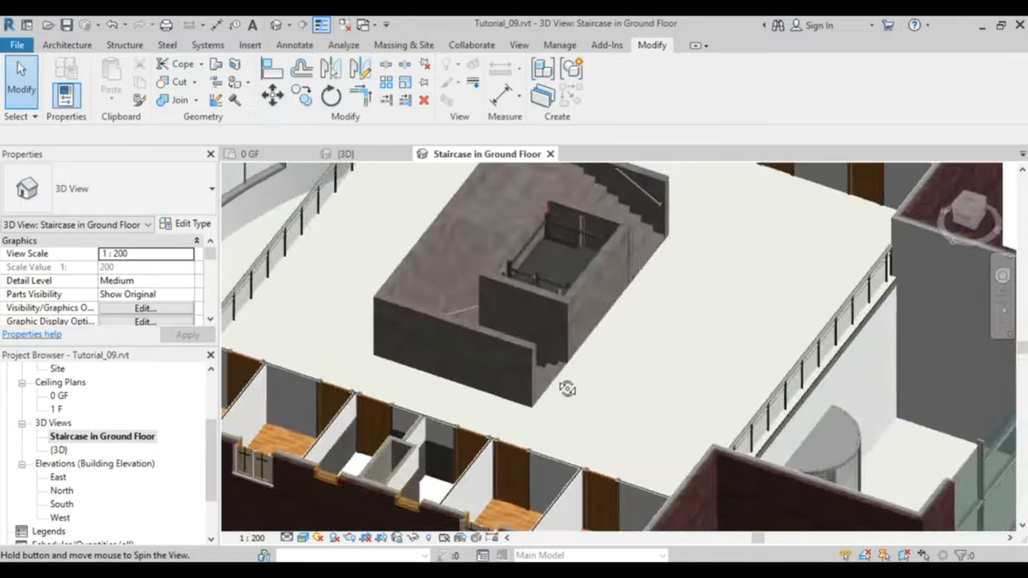
{"action": "scroll", "coordinate": [642, 369], "scroll_direction": "down", "scroll_amount": 2}
{"action": "scroll", "coordinate": [722, 345], "scroll_direction": "down", "scroll_amount": 1}
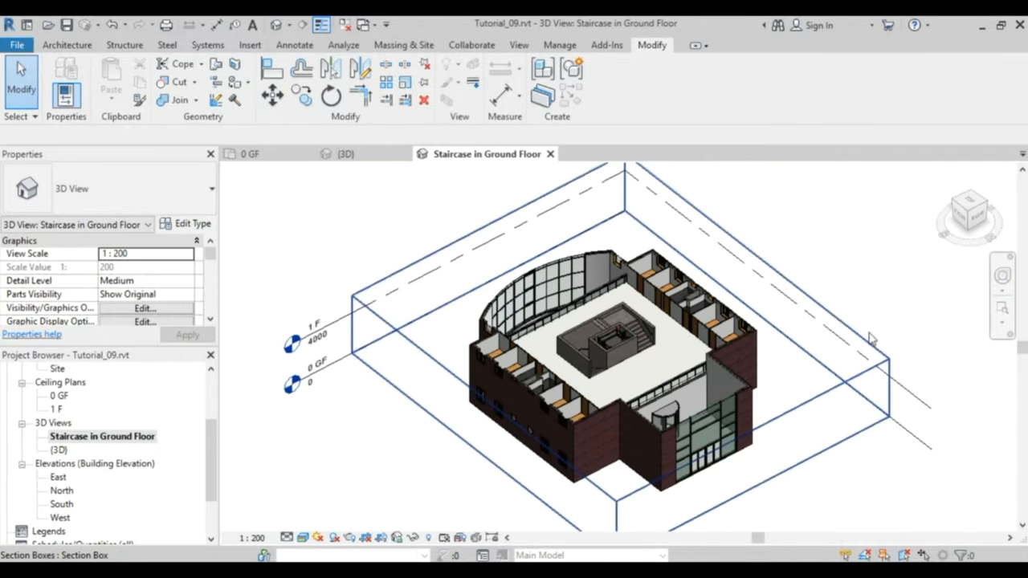
{"action": "left_click", "coordinate": [829, 321]}
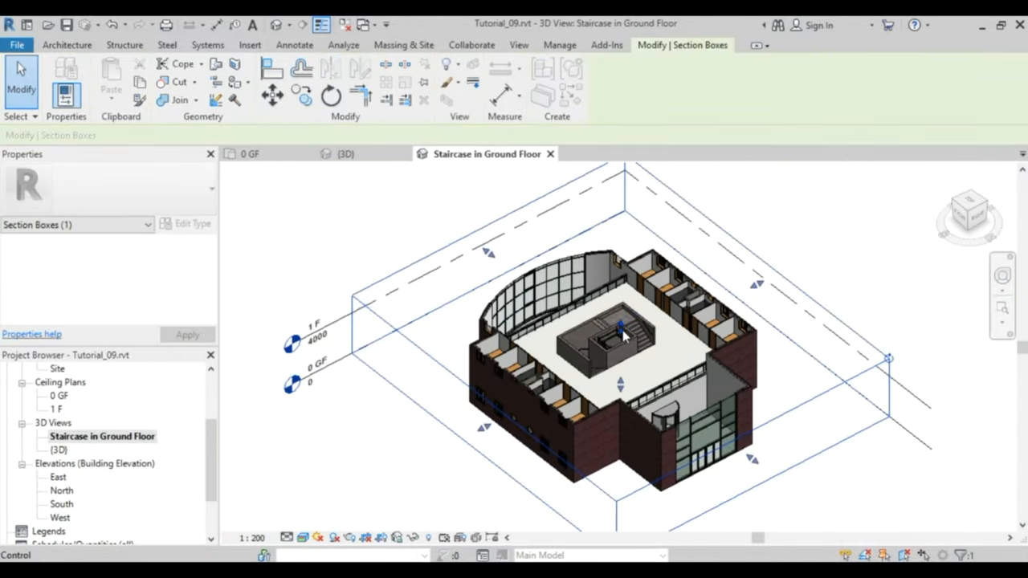
{"action": "left_click_drag", "start_coordinate": [624, 335], "coordinate": [626, 361]}
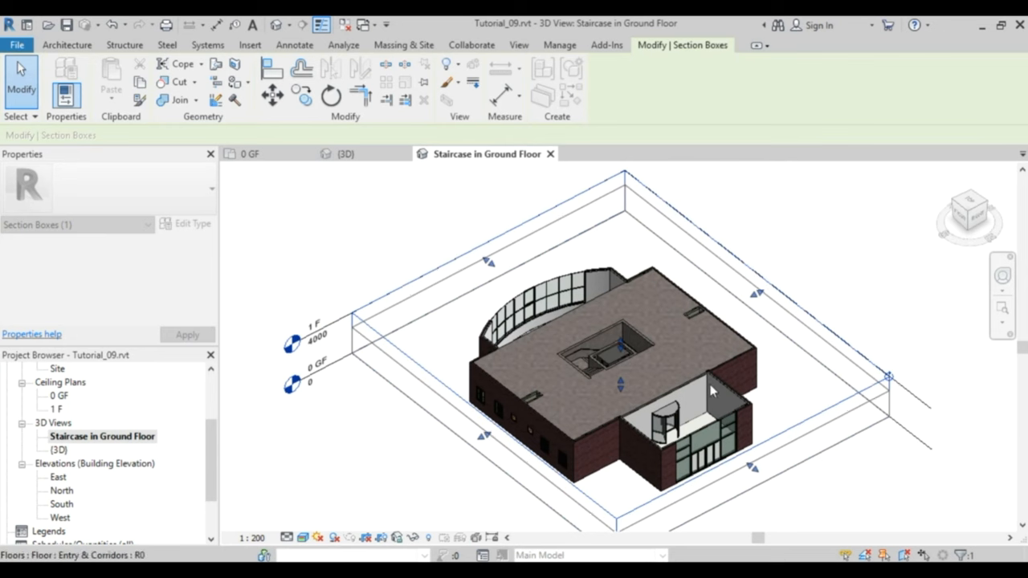
{"action": "scroll", "coordinate": [572, 425], "scroll_direction": "up", "scroll_amount": 8}
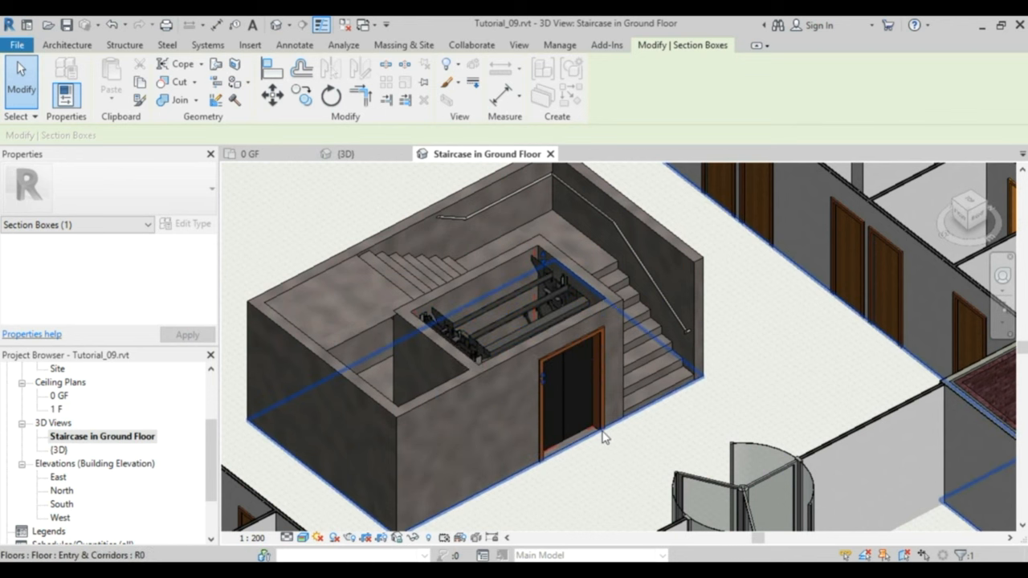
{"action": "scroll", "coordinate": [603, 433], "scroll_direction": "up", "scroll_amount": 5}
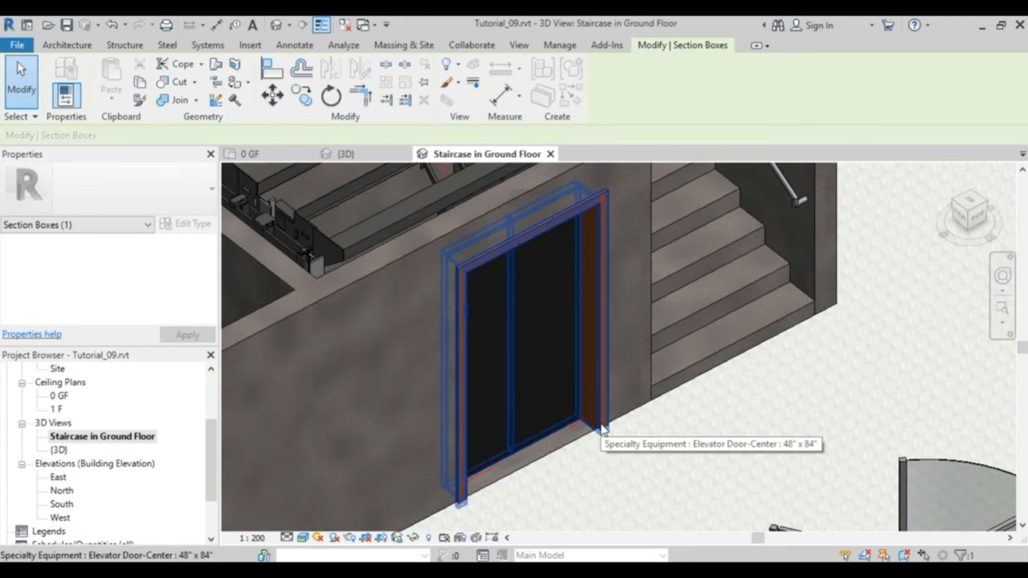
Copy the elevator door and paste it aligned to level 1 F
{"action": "left_click", "coordinate": [603, 433]}
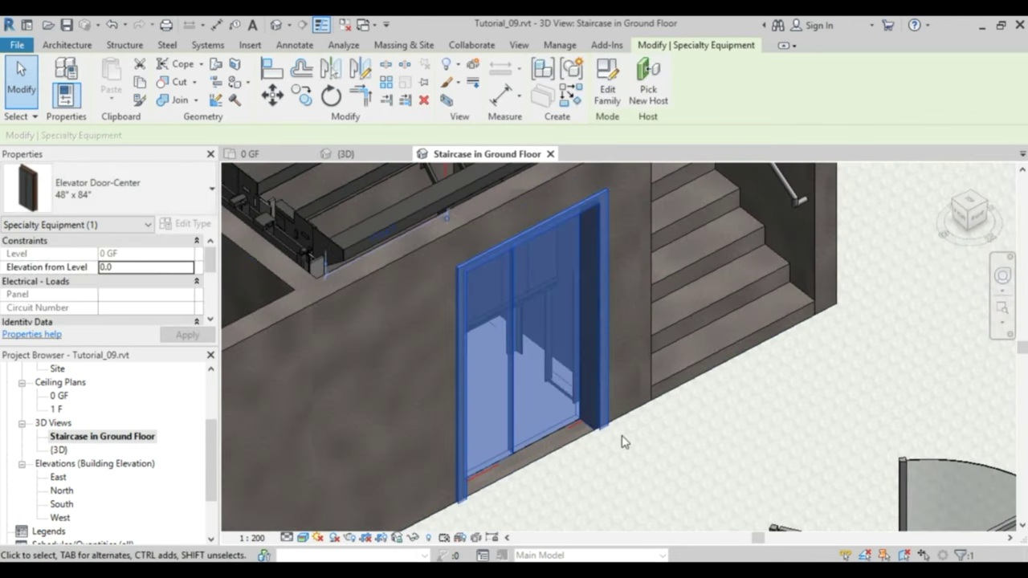
{"action": "left_click", "coordinate": [140, 85]}
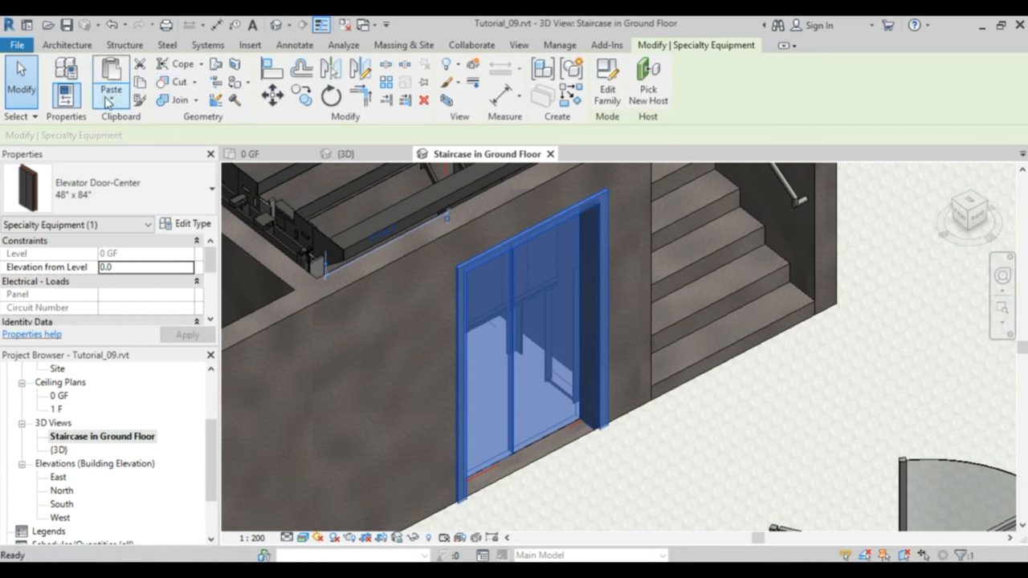
{"action": "left_click", "coordinate": [111, 110]}
{"action": "left_click", "coordinate": [173, 155]}
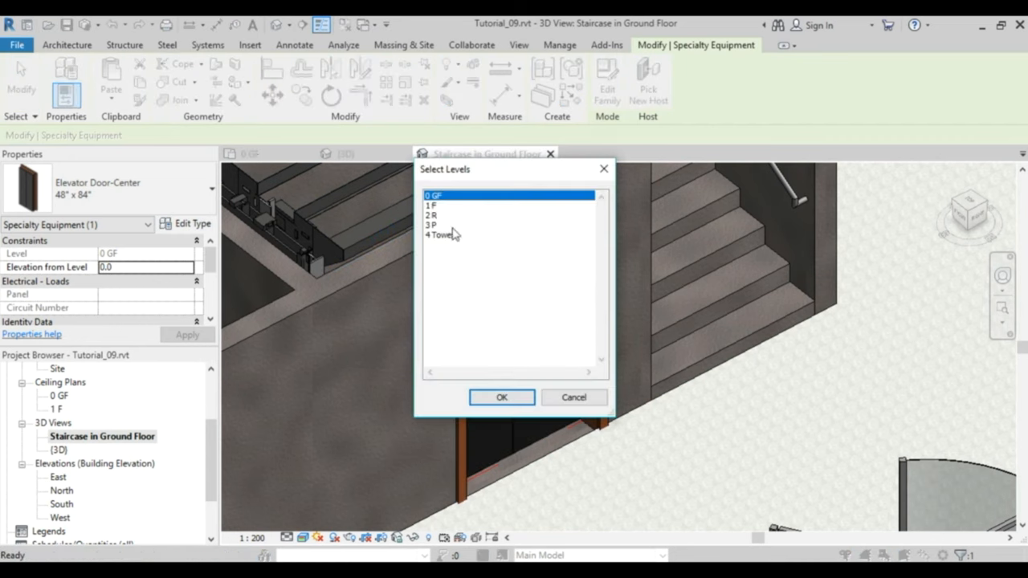
{"action": "left_click", "coordinate": [433, 207]}
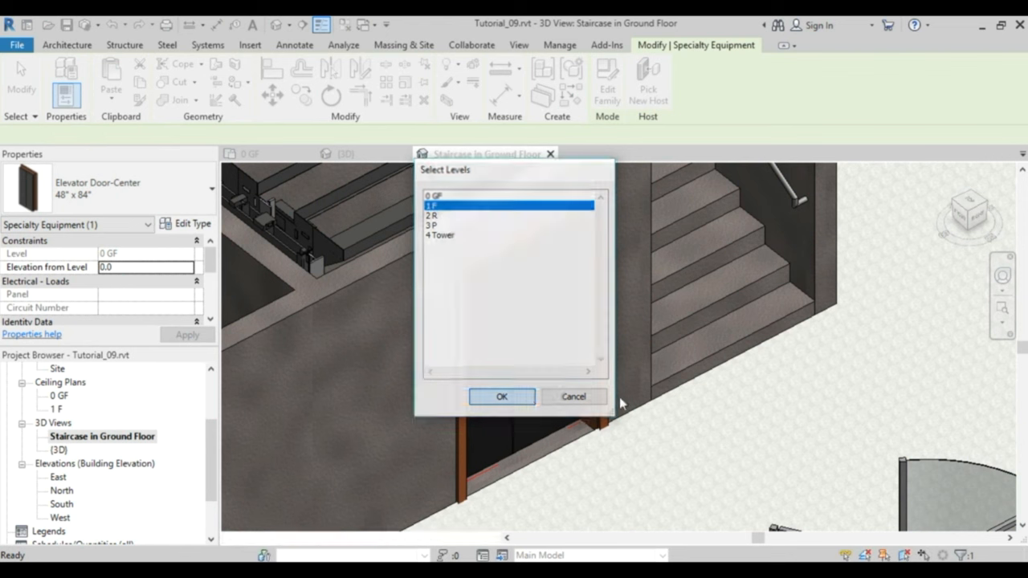
{"action": "left_click", "coordinate": [501, 397]}
{"action": "scroll", "coordinate": [697, 410], "scroll_direction": "down", "scroll_amount": 4}
{"action": "middle_click_drag", "start_coordinate": [697, 410], "coordinate": [626, 411]}
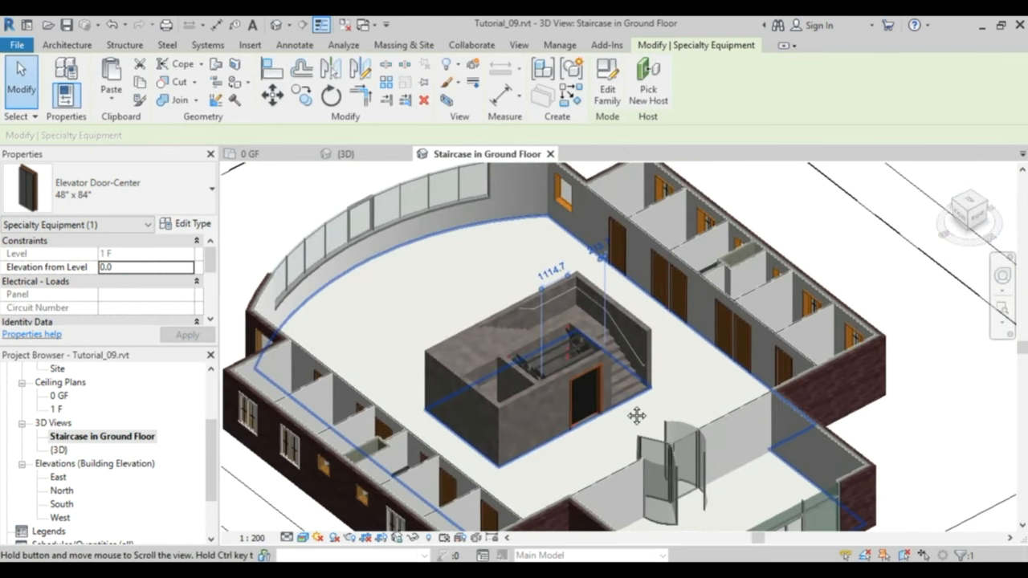
{"action": "key", "text": "Escape"}
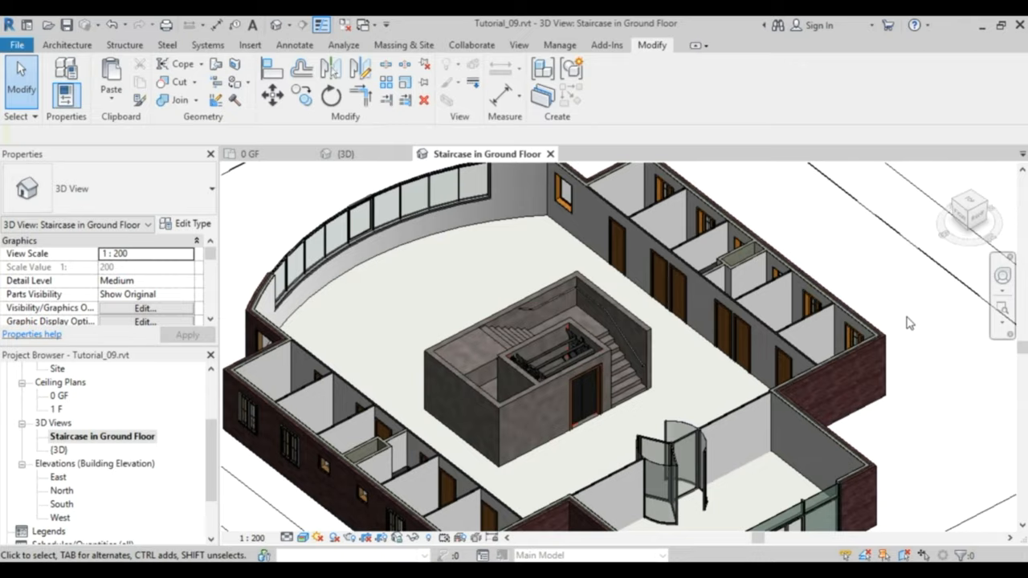
{"action": "scroll", "coordinate": [910, 322], "scroll_direction": "down", "scroll_amount": 4}
{"action": "scroll", "coordinate": [706, 321], "scroll_direction": "up", "scroll_amount": 1}
Undo the section box cut to show the upper floor, then return to the 0 GF plan
{"action": "left_click", "coordinate": [714, 277]}
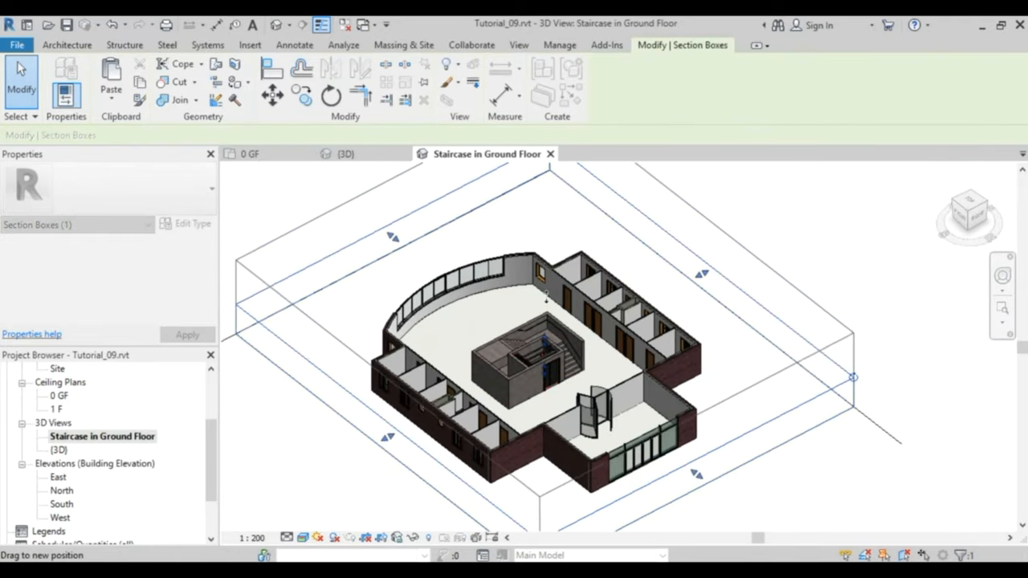
{"action": "key", "text": "ctrl+z"}
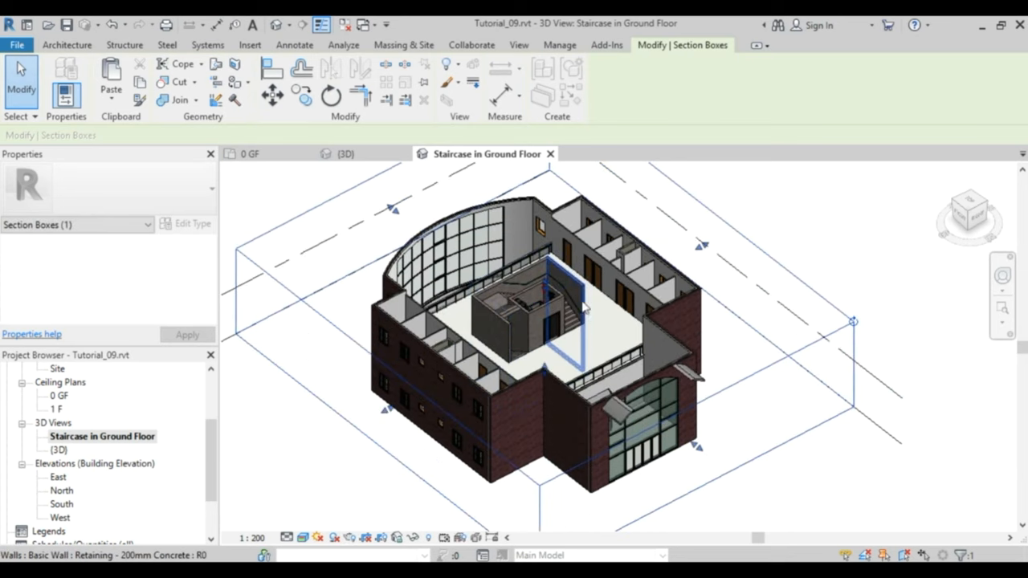
{"action": "scroll", "coordinate": [562, 345], "scroll_direction": "up", "scroll_amount": 3}
{"action": "scroll", "coordinate": [559, 354], "scroll_direction": "up", "scroll_amount": 1}
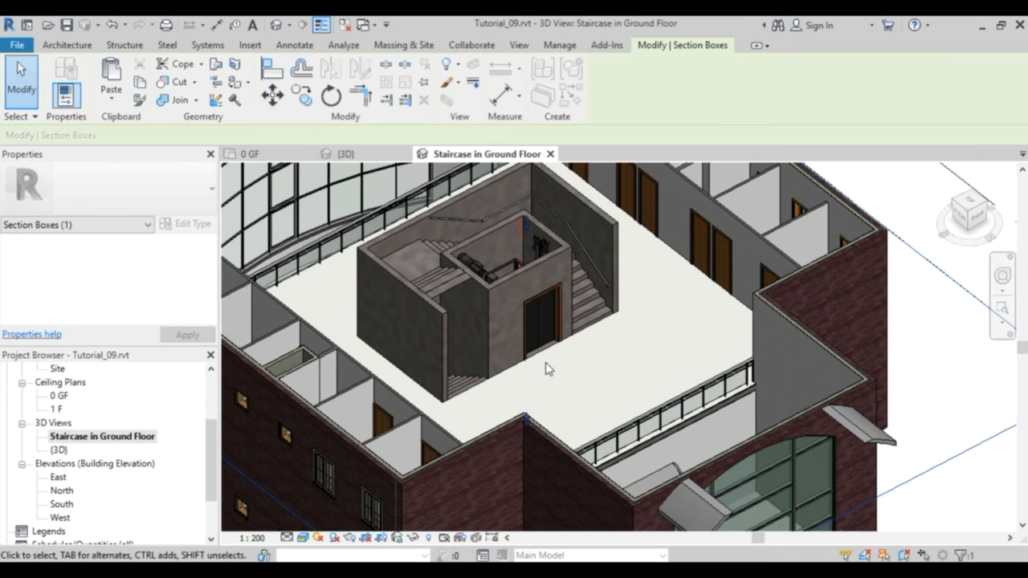
{"action": "left_click", "coordinate": [255, 154]}
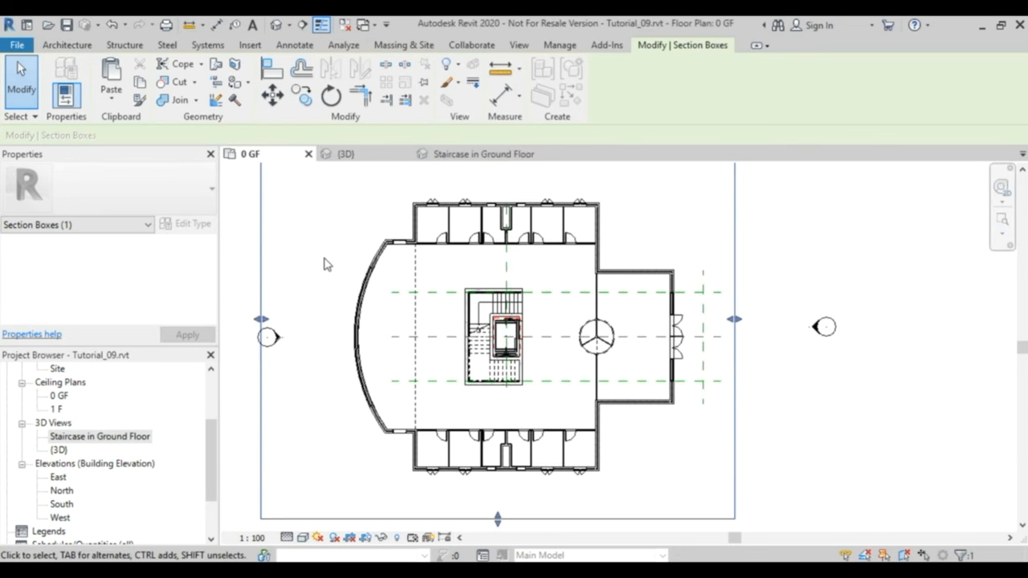
{"action": "scroll", "coordinate": [465, 236], "scroll_direction": "up", "scroll_amount": 4}
{"action": "scroll", "coordinate": [466, 237], "scroll_direction": "up", "scroll_amount": 2}
Start a component and choose the M_Desk 1525 x 762mm type instead of 1830 x 915mm
{"action": "middle_click_drag", "start_coordinate": [466, 241], "coordinate": [602, 377]}
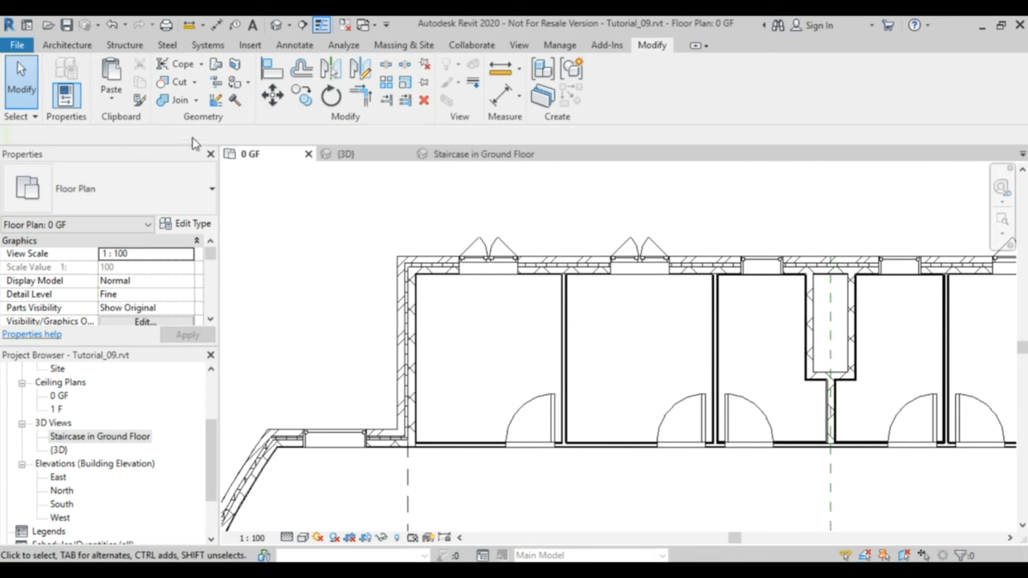
{"action": "left_click", "coordinate": [67, 45]}
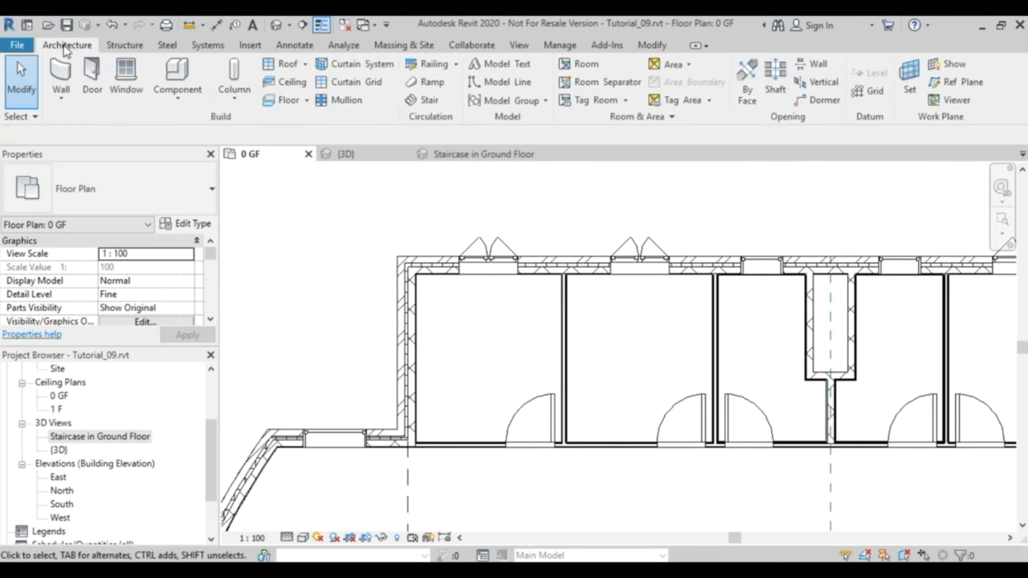
{"action": "left_click", "coordinate": [181, 103]}
{"action": "left_click", "coordinate": [207, 126]}
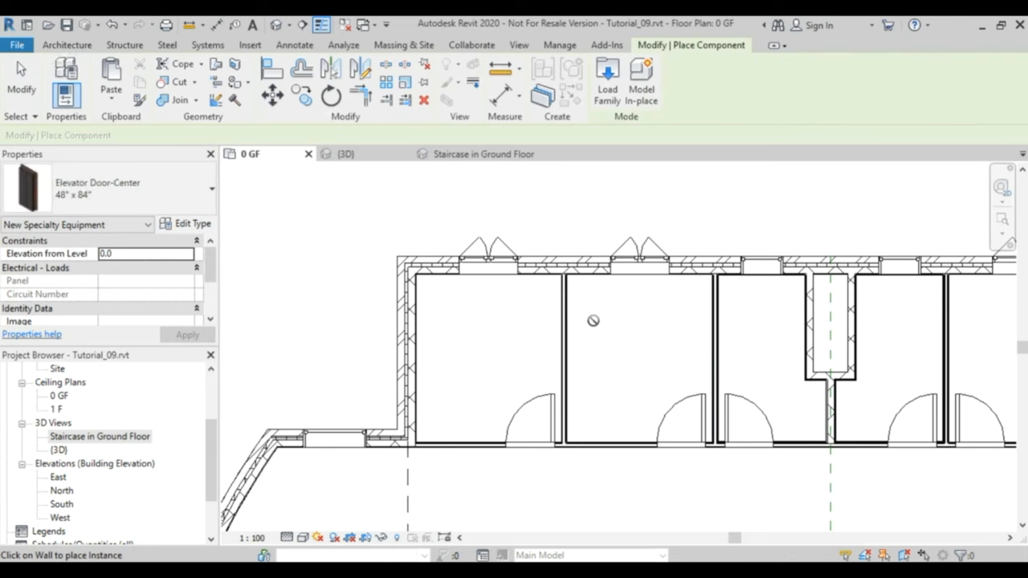
{"action": "left_click", "coordinate": [212, 189]}
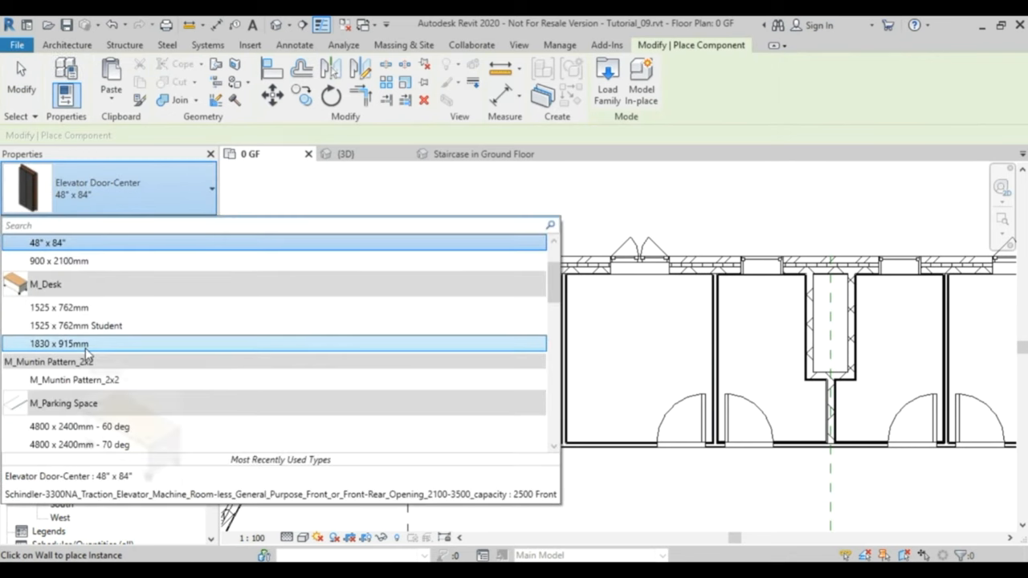
{"action": "left_click", "coordinate": [89, 347]}
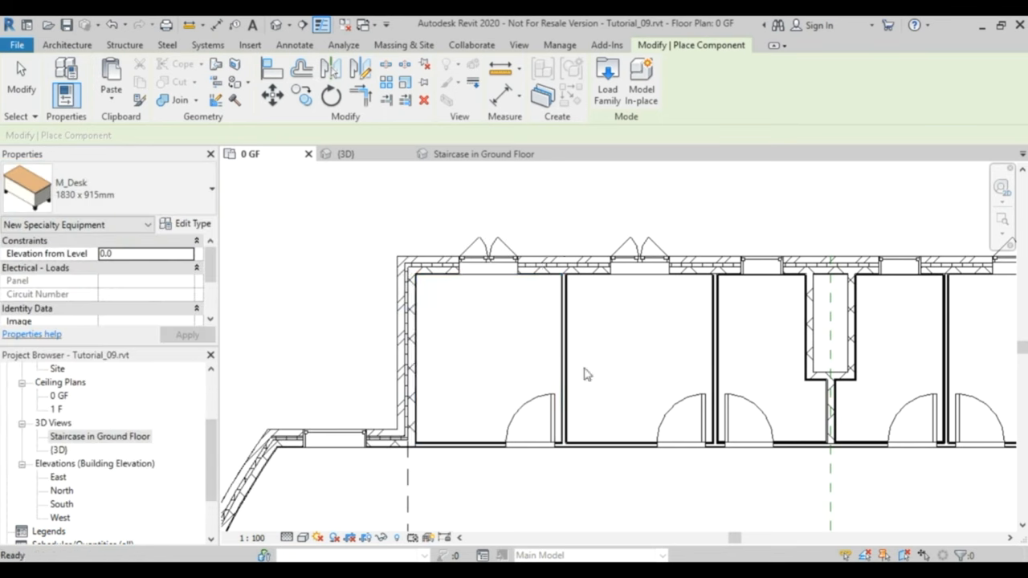
{"action": "left_click", "coordinate": [169, 193]}
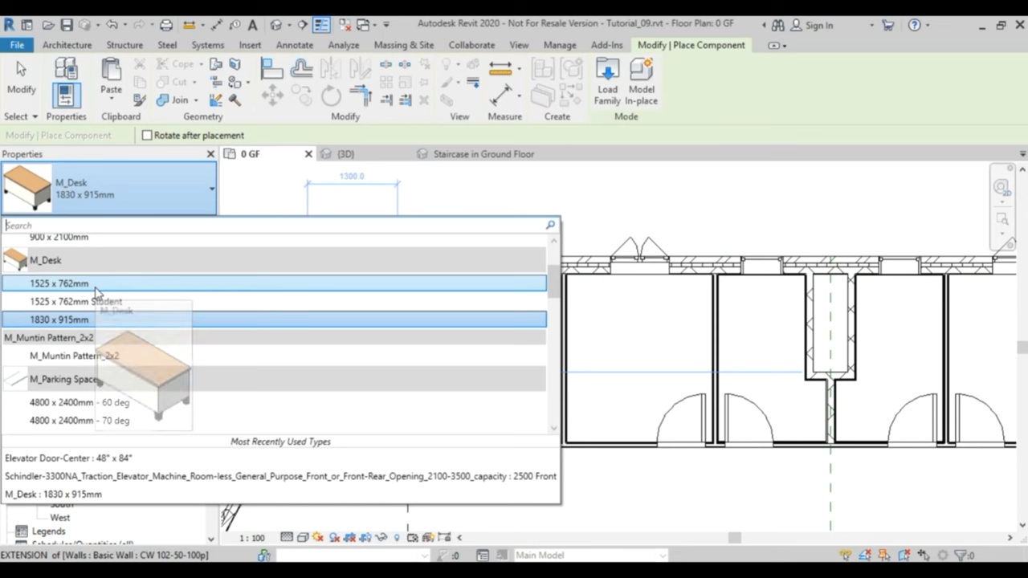
{"action": "left_click", "coordinate": [95, 284]}
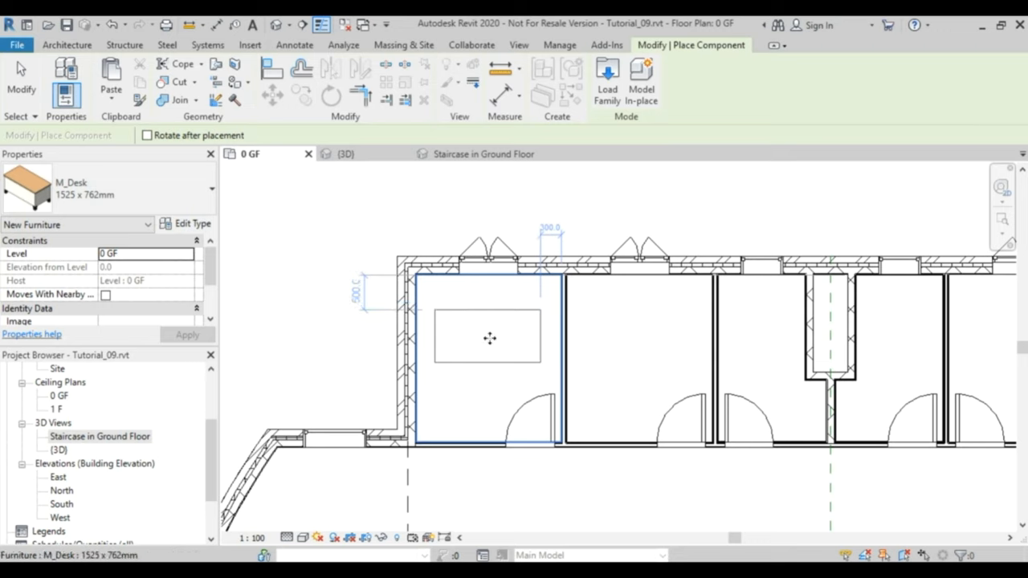
Place the desk in the first room of the top row and end placement
{"action": "left_click", "coordinate": [487, 335]}
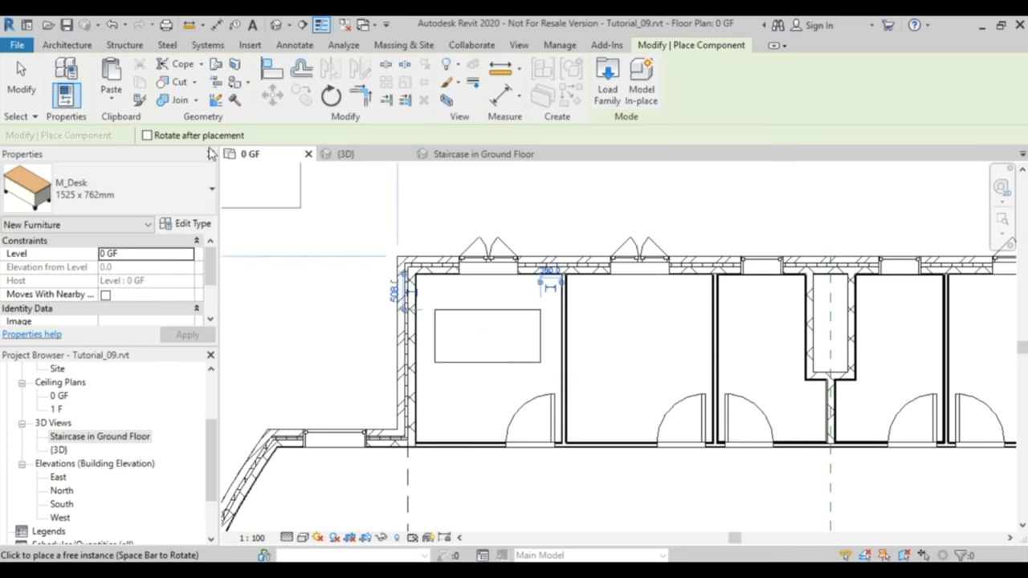
{"action": "left_click", "coordinate": [67, 45]}
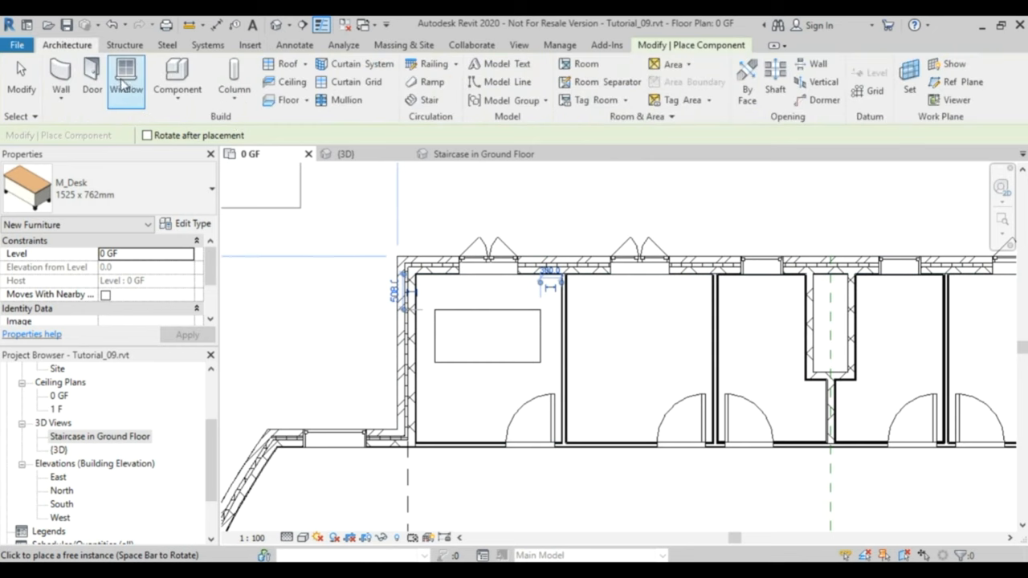
{"action": "left_click", "coordinate": [177, 96]}
{"action": "left_click", "coordinate": [198, 125]}
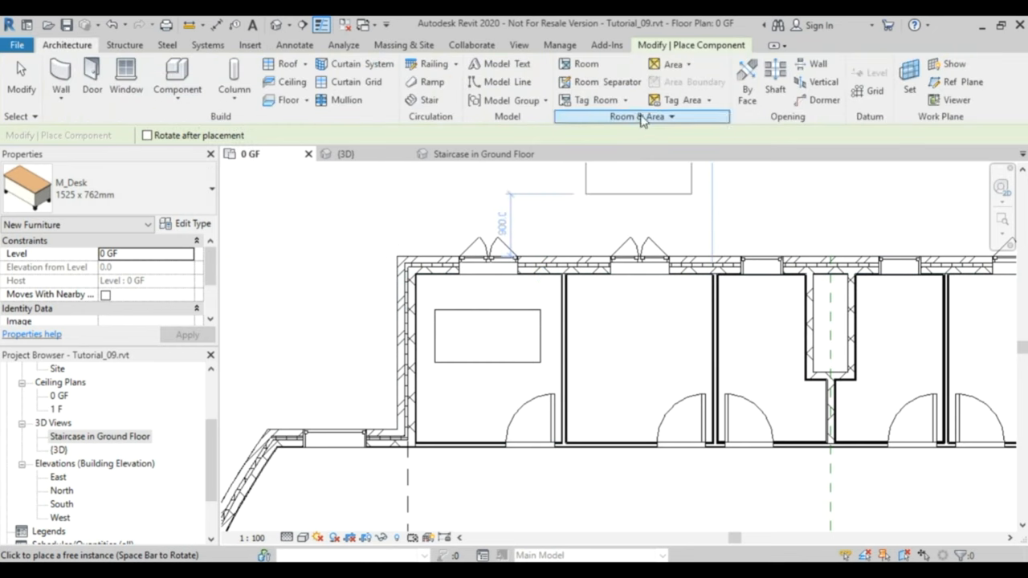
{"action": "key", "text": "Escape"}
Browse Load Family to Metric Library > Furniture > Seating and preview the first chair
{"action": "left_click", "coordinate": [176, 96]}
{"action": "left_click", "coordinate": [190, 128]}
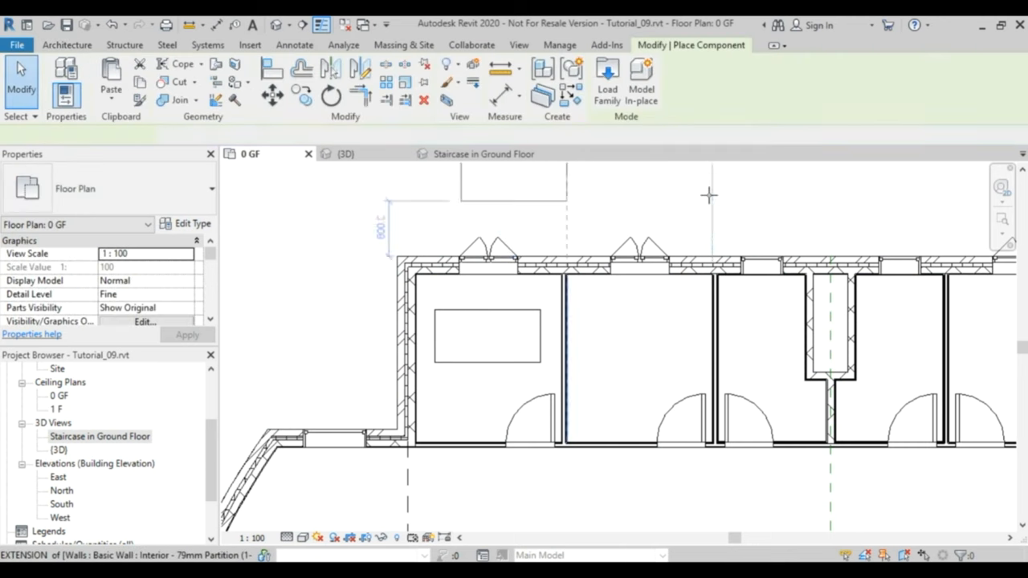
{"action": "left_click", "coordinate": [607, 80]}
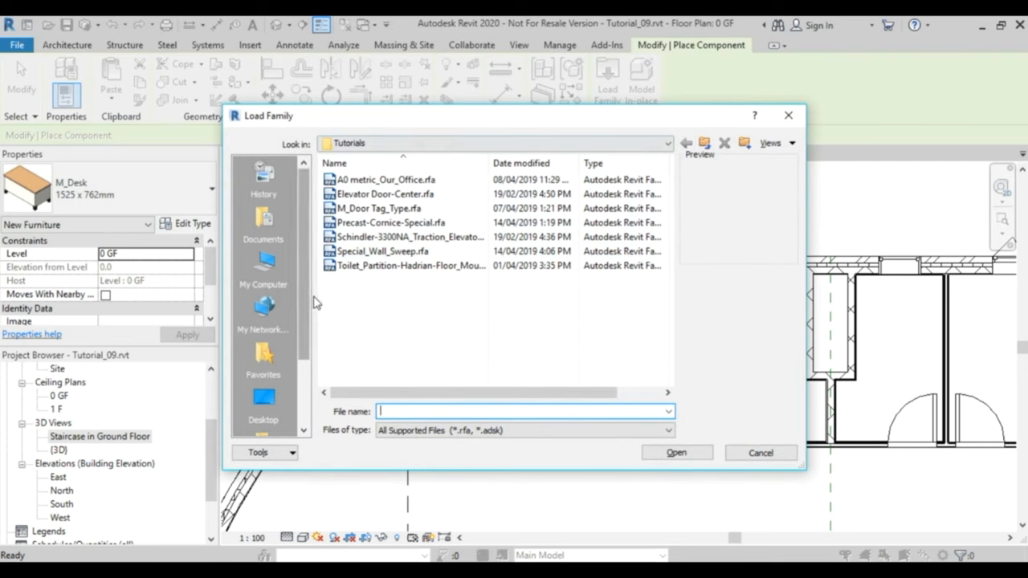
{"action": "scroll", "coordinate": [268, 410], "scroll_direction": "down", "scroll_amount": 3}
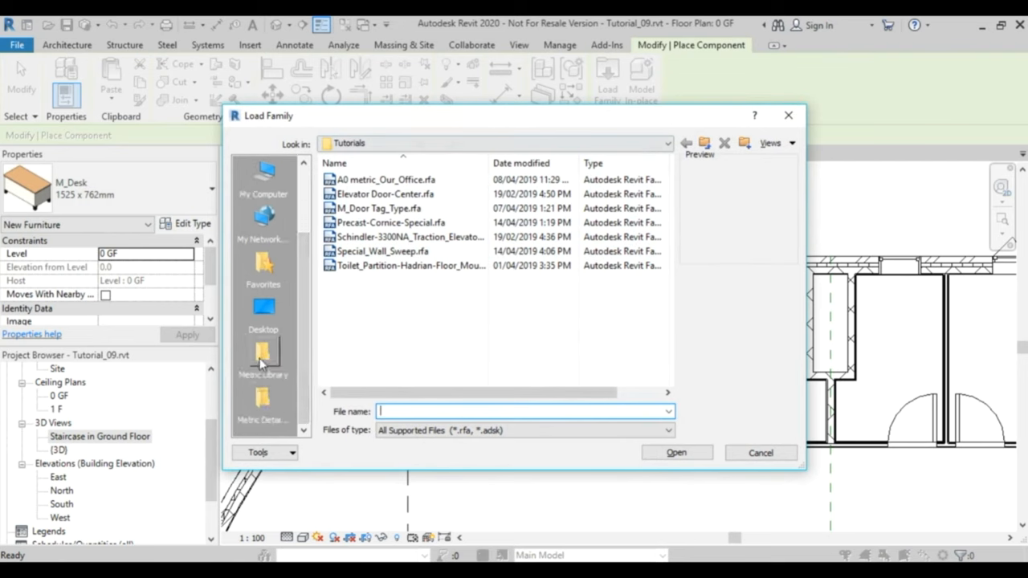
{"action": "left_click", "coordinate": [263, 359]}
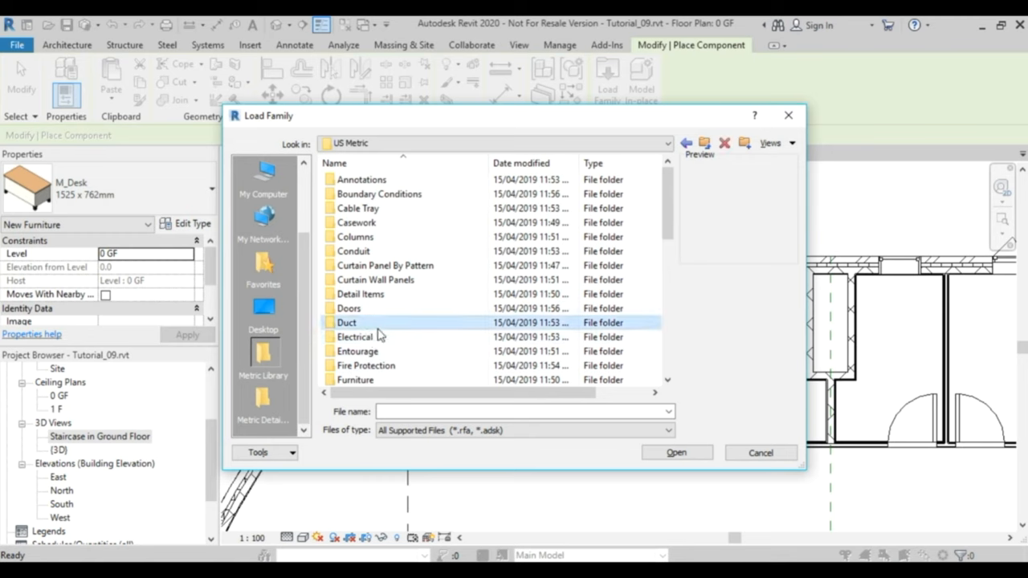
{"action": "scroll", "coordinate": [369, 338], "scroll_direction": "down", "scroll_amount": 3}
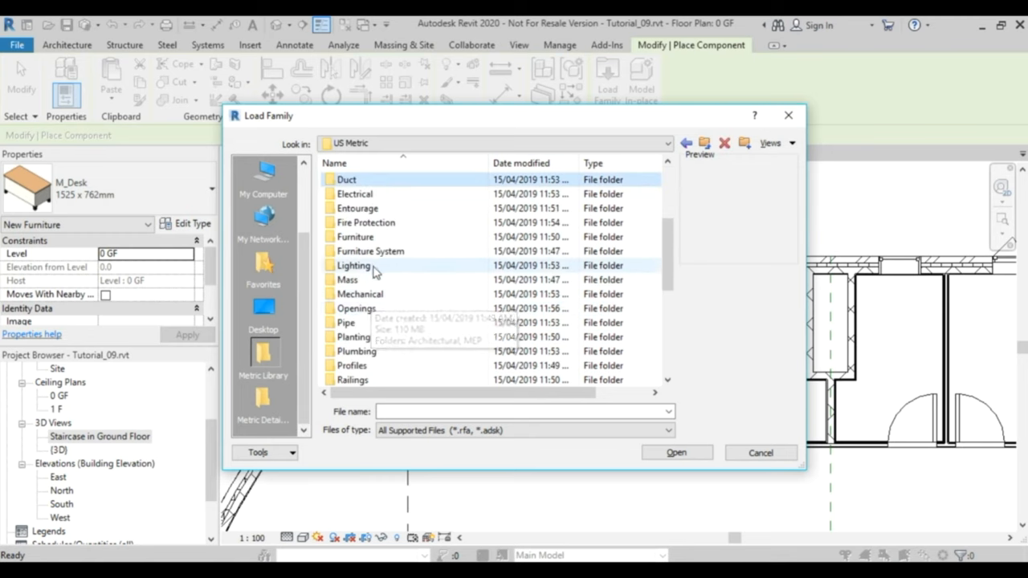
{"action": "double_click", "coordinate": [355, 237]}
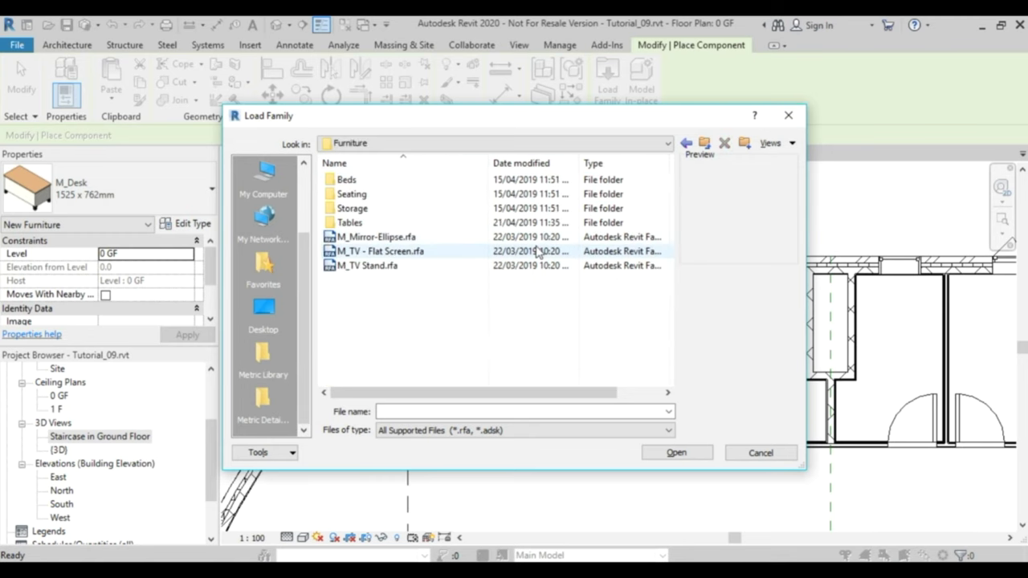
{"action": "double_click", "coordinate": [351, 193]}
{"action": "left_click", "coordinate": [389, 179]}
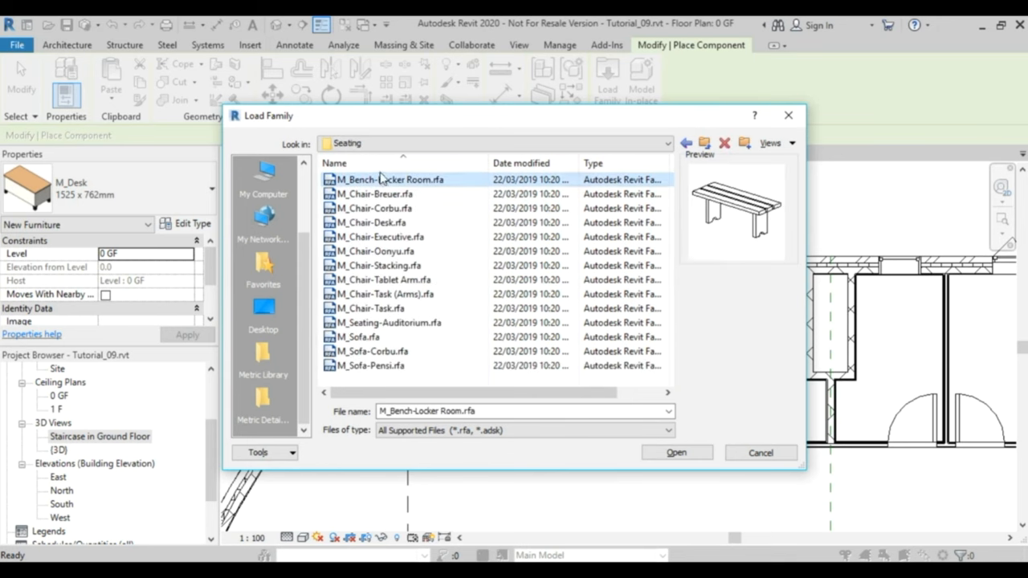
Load M_Chair-Executive.rfa and place the chair behind the desk in the first room
{"action": "key", "text": "Down"}
{"action": "key", "text": "Down"}
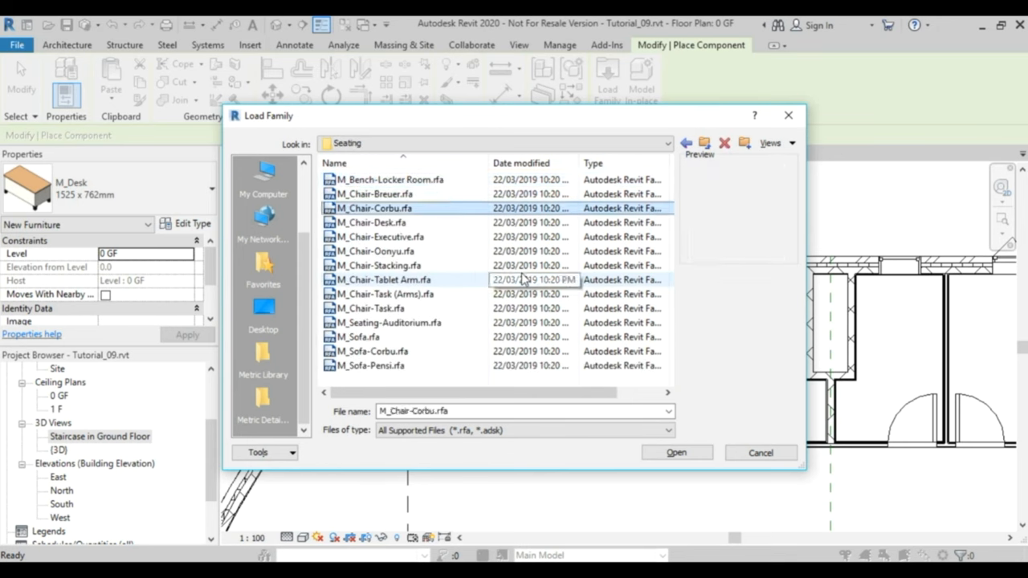
{"action": "key", "text": "Down"}
{"action": "key", "text": "Down"}
{"action": "key", "text": "Down"}
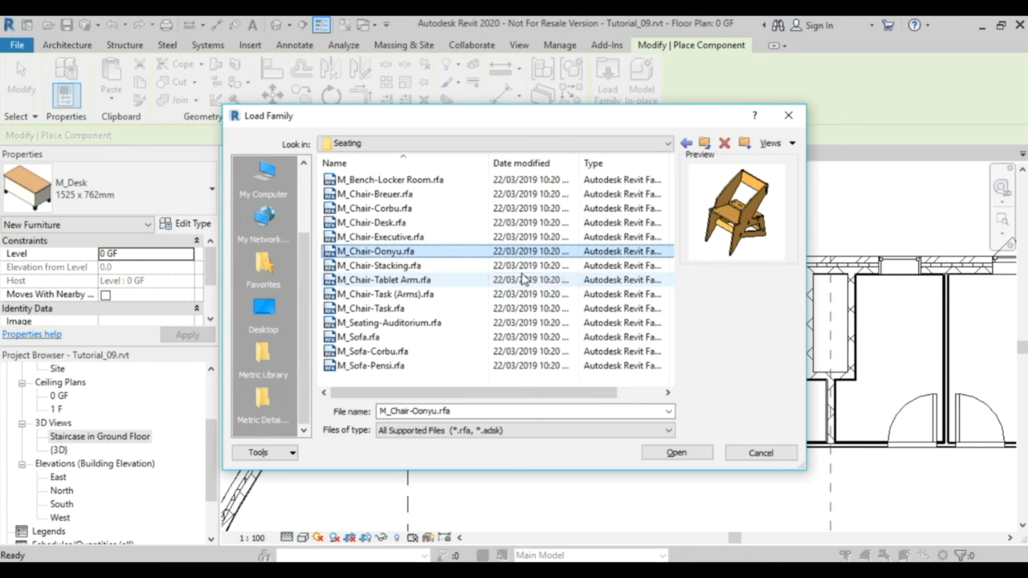
{"action": "key", "text": "Down"}
{"action": "key", "text": "Down"}
{"action": "key", "text": "Down"}
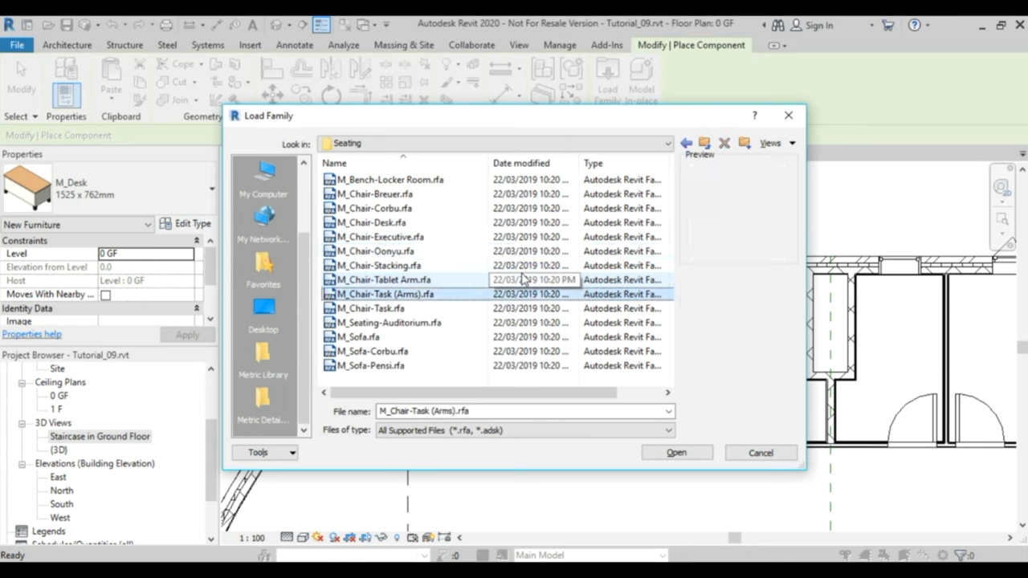
{"action": "key", "text": "Down"}
{"action": "key", "text": "Up"}
{"action": "key", "text": "Up"}
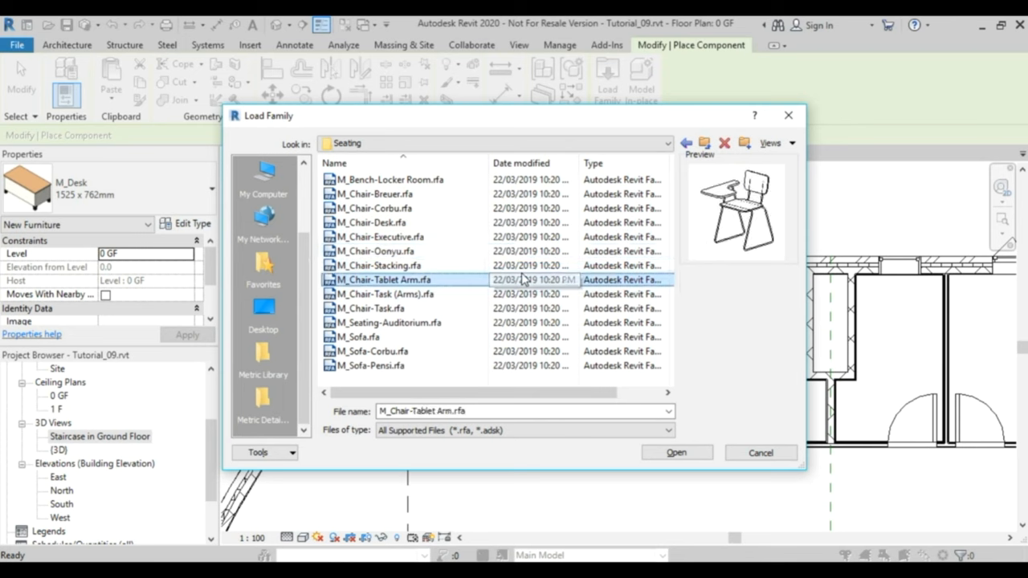
{"action": "key", "text": "Up"}
{"action": "key", "text": "Up"}
{"action": "key", "text": "Up"}
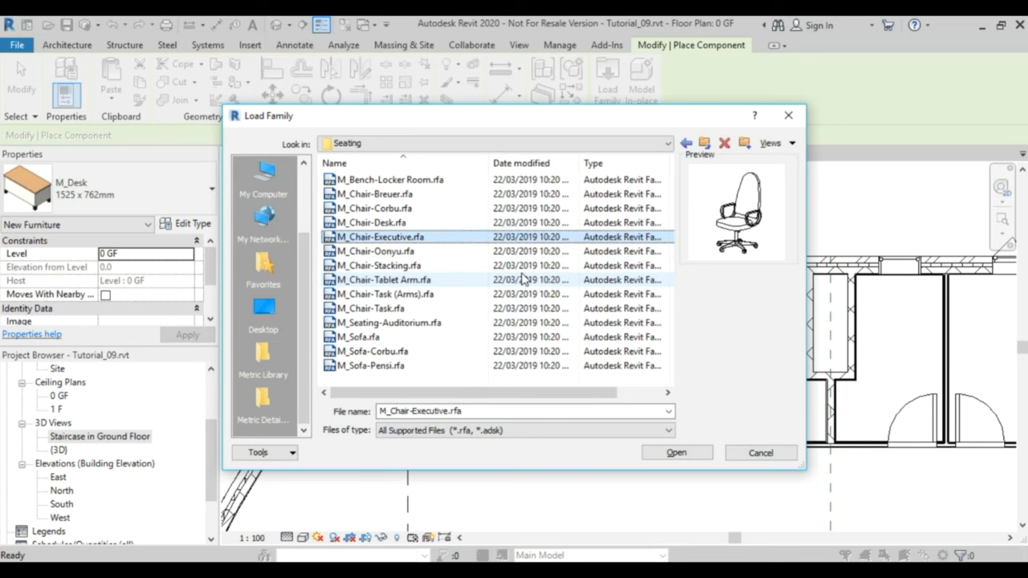
{"action": "double_click", "coordinate": [377, 238]}
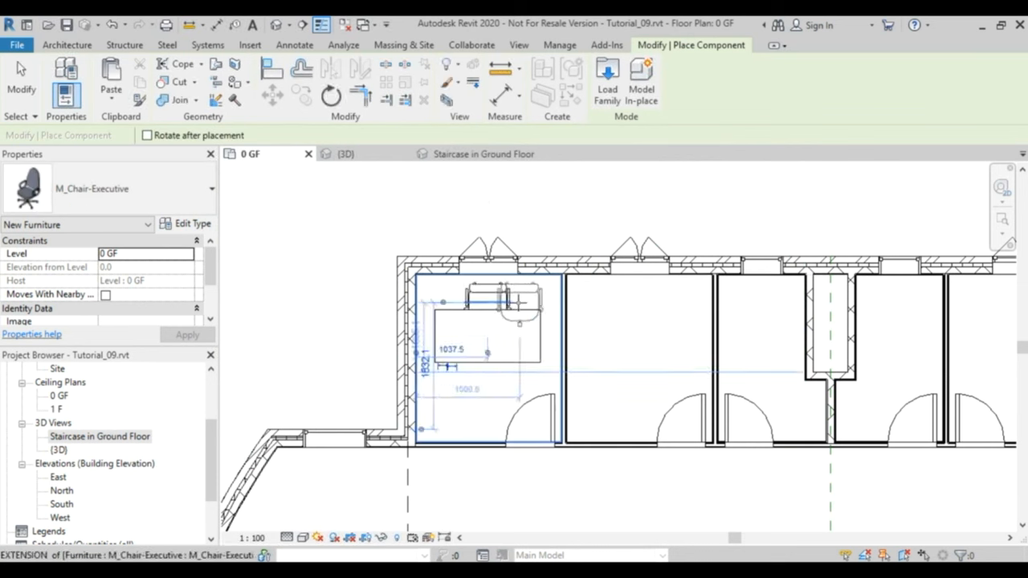
{"action": "left_click", "coordinate": [489, 301]}
{"action": "key", "text": "Escape"}
{"action": "key", "text": "Escape"}
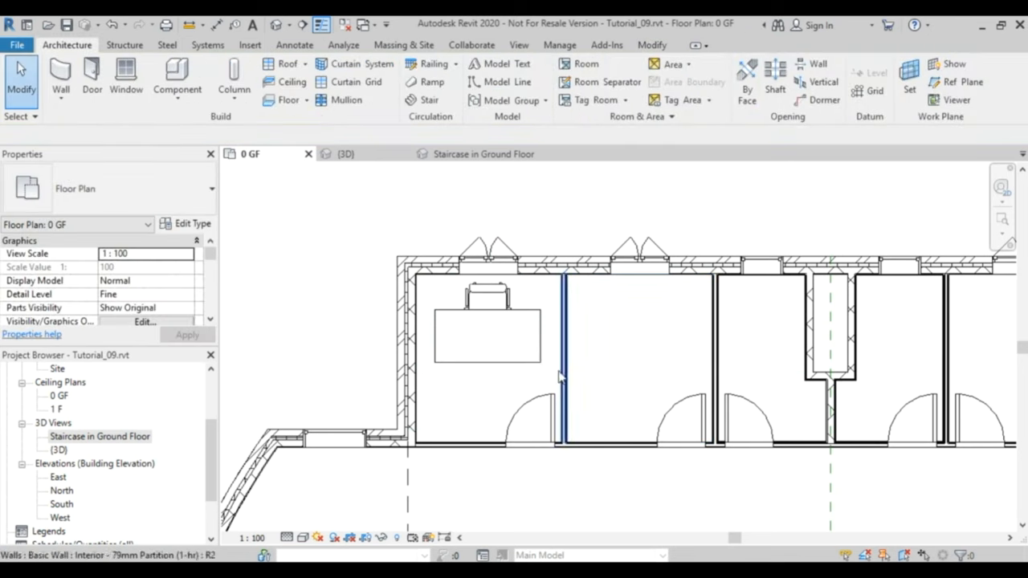
Copy the desk and chair from the first room into the next room using the wall corner as base point
{"action": "left_click", "coordinate": [509, 354]}
{"action": "left_click", "coordinate": [510, 299], "text": "ctrl"}
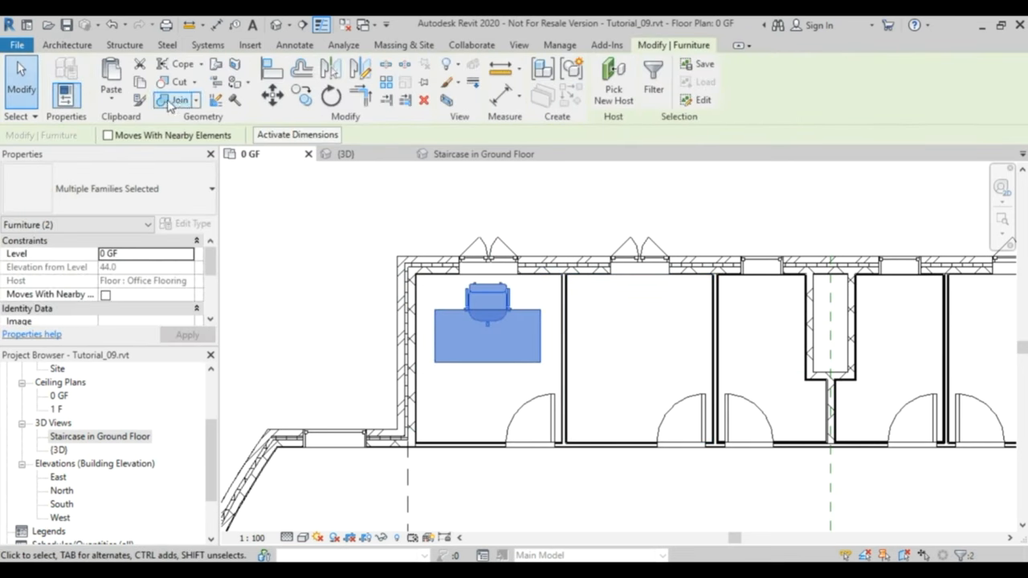
{"action": "left_click", "coordinate": [304, 98]}
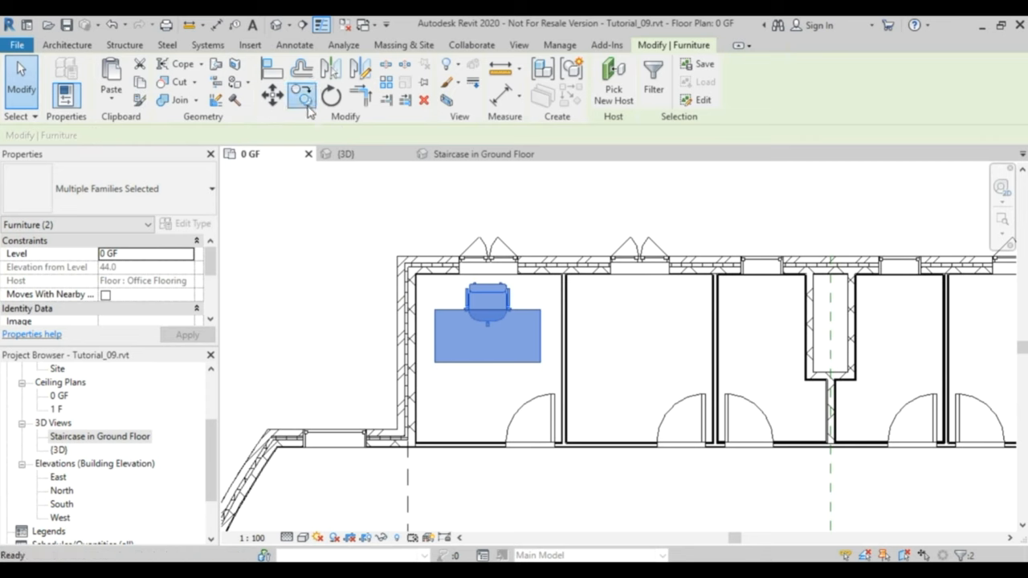
{"action": "left_click", "coordinate": [459, 275]}
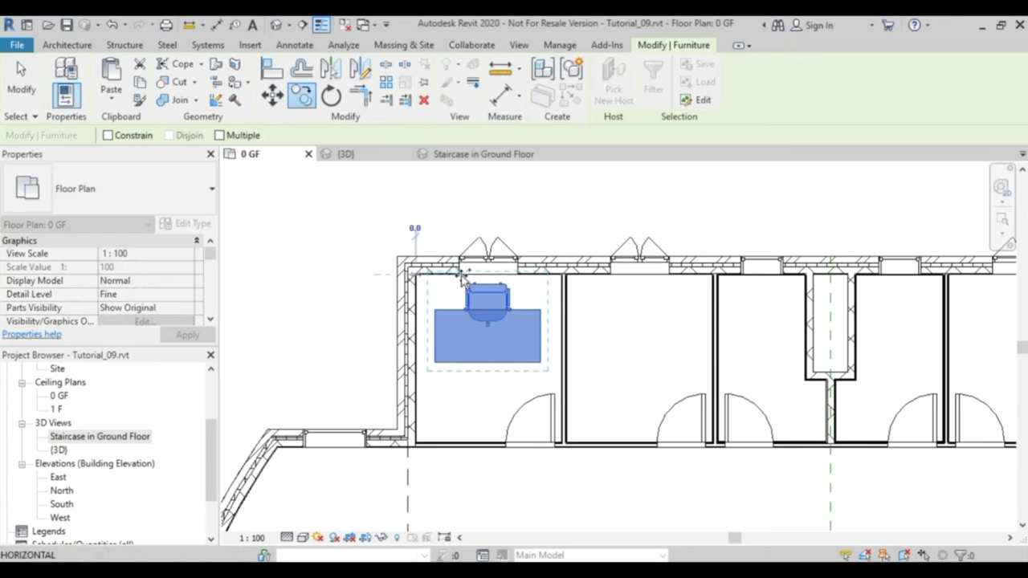
{"action": "left_click", "coordinate": [568, 277]}
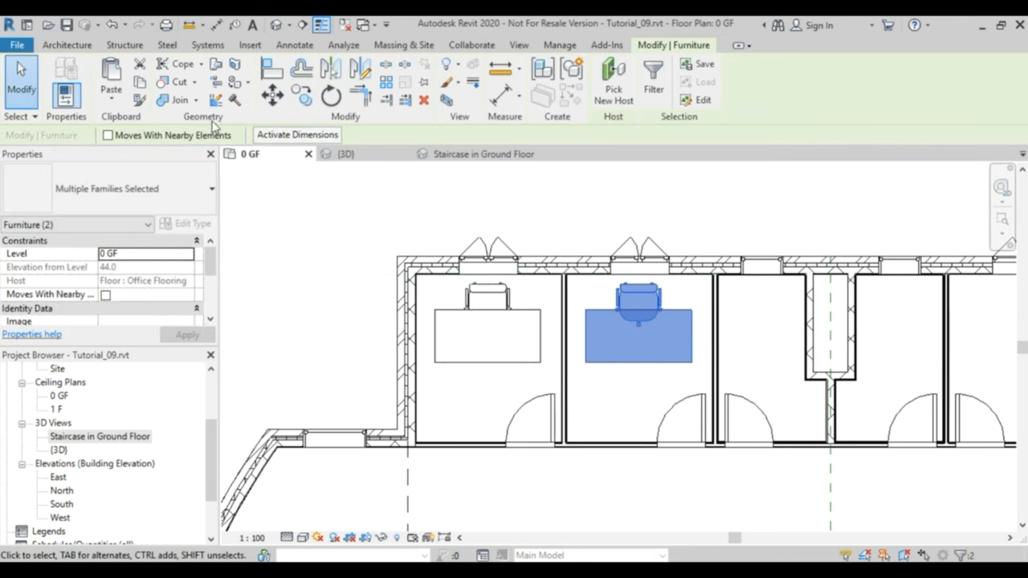
Copy the desk and chair with Multiple enabled into the two remaining rooms to the right
{"action": "left_click", "coordinate": [304, 98]}
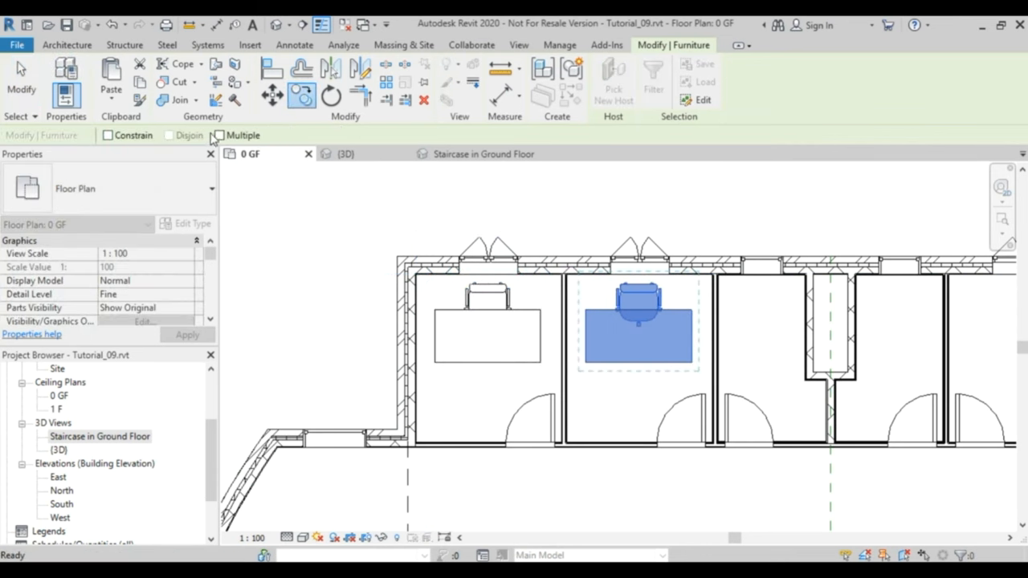
{"action": "left_click", "coordinate": [220, 135]}
{"action": "left_click", "coordinate": [638, 265]}
{"action": "middle_click_drag", "start_coordinate": [723, 342], "coordinate": [465, 313]}
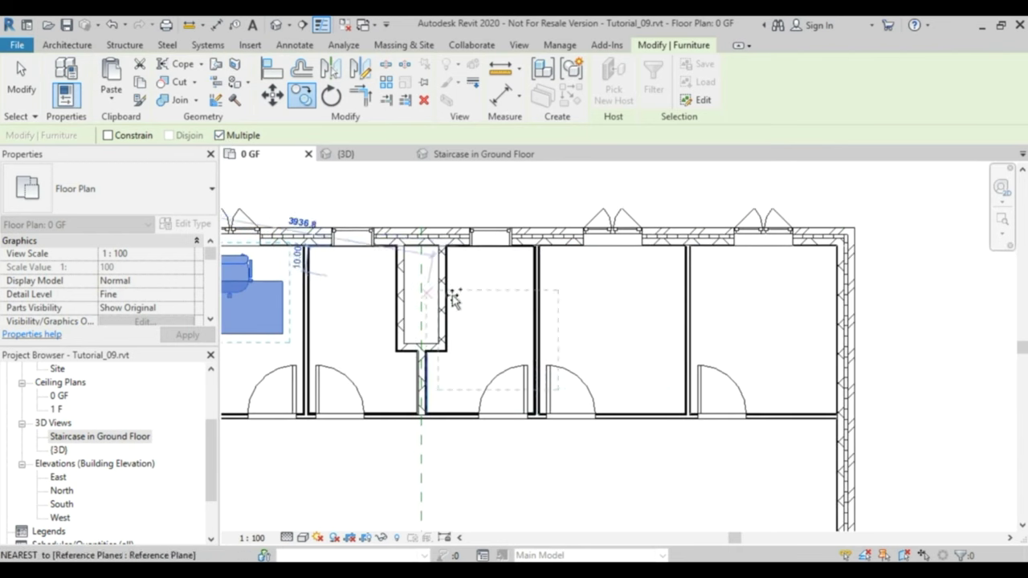
{"action": "left_click", "coordinate": [541, 253]}
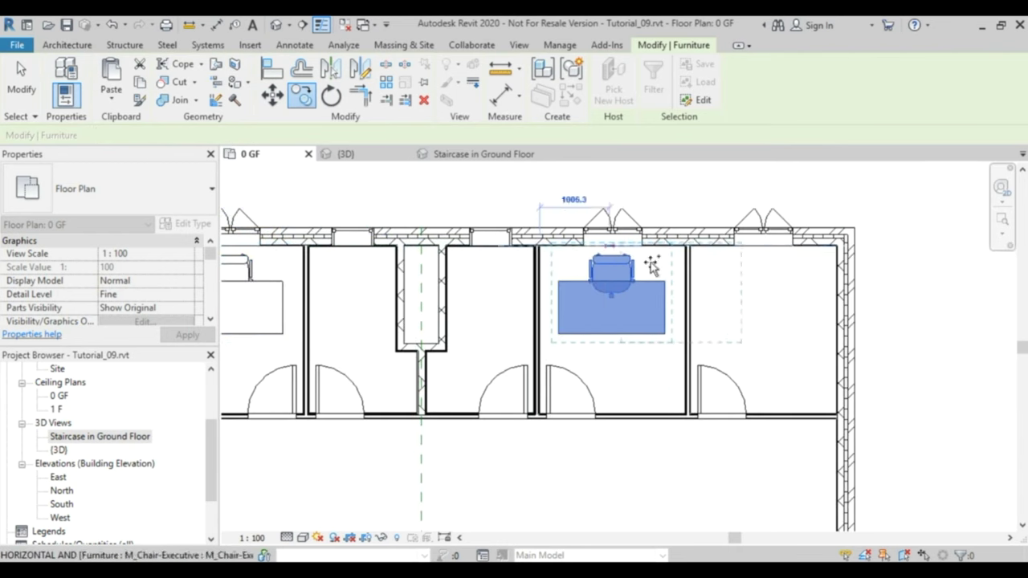
{"action": "left_click", "coordinate": [692, 251]}
{"action": "key", "text": "Escape"}
{"action": "key", "text": "Escape"}
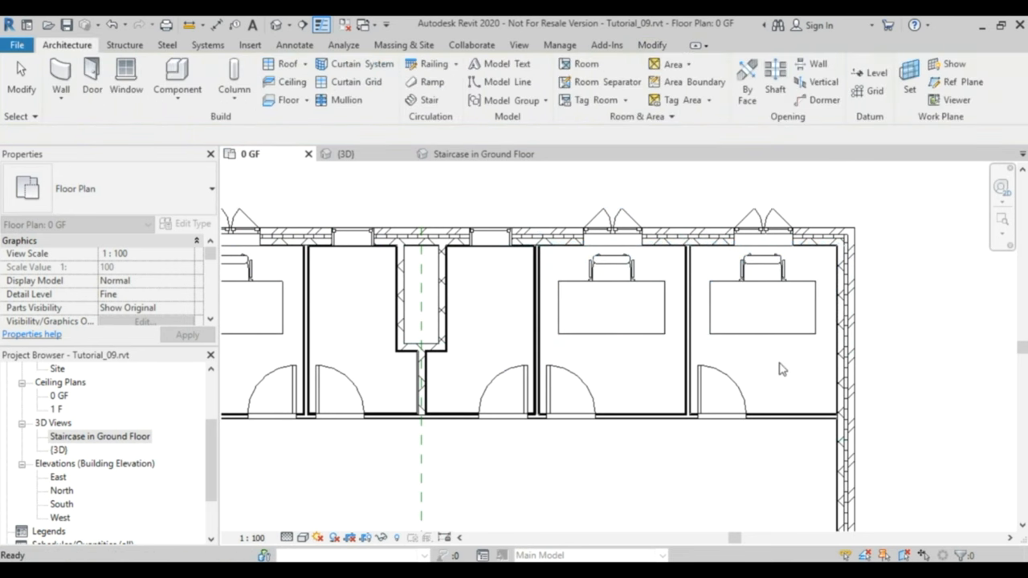
{"action": "scroll", "coordinate": [660, 388], "scroll_direction": "down", "scroll_amount": 2}
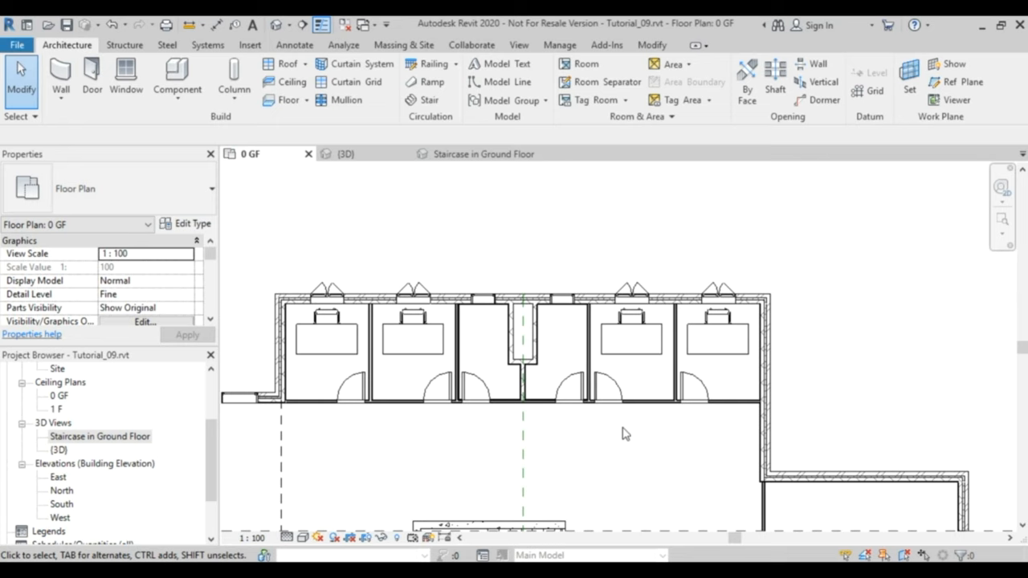
Start Place a Component, bring up Load Family and go up to the US Metric library folder
{"action": "left_click", "coordinate": [178, 98]}
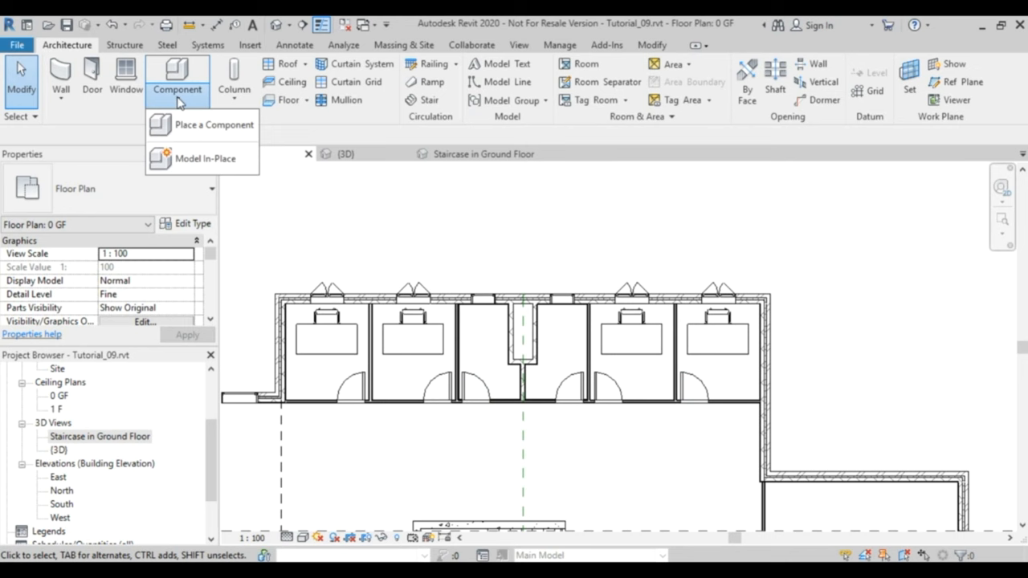
{"action": "left_click", "coordinate": [192, 124]}
{"action": "left_click", "coordinate": [607, 82]}
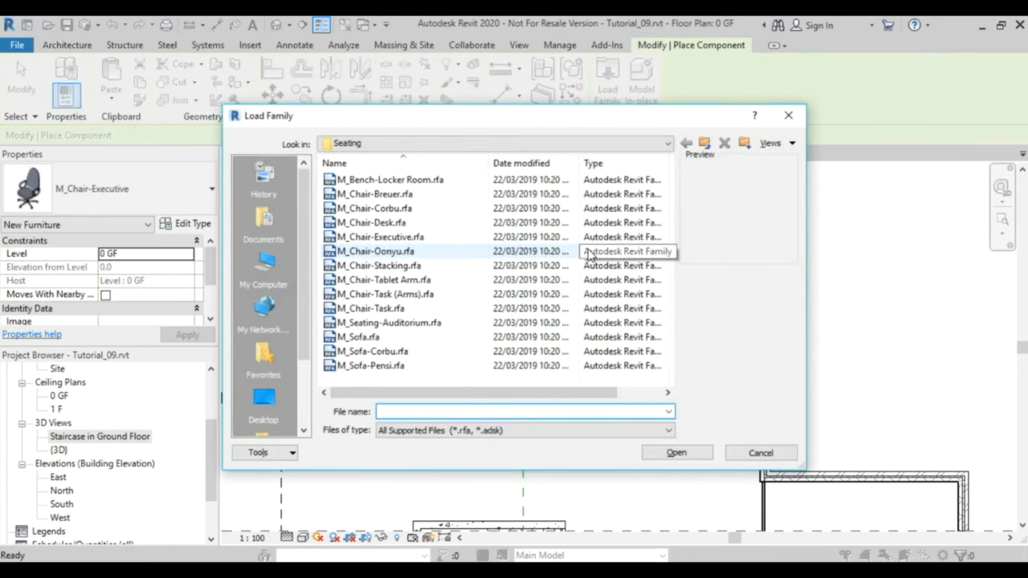
{"action": "left_click", "coordinate": [704, 143]}
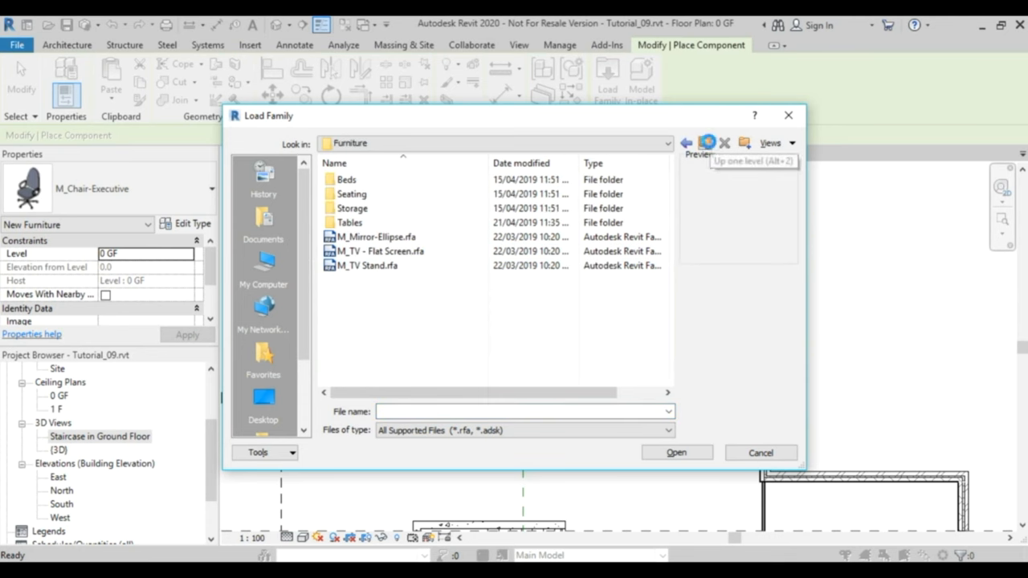
{"action": "left_click", "coordinate": [705, 143]}
{"action": "left_click_drag", "start_coordinate": [668, 193], "coordinate": [668, 265]}
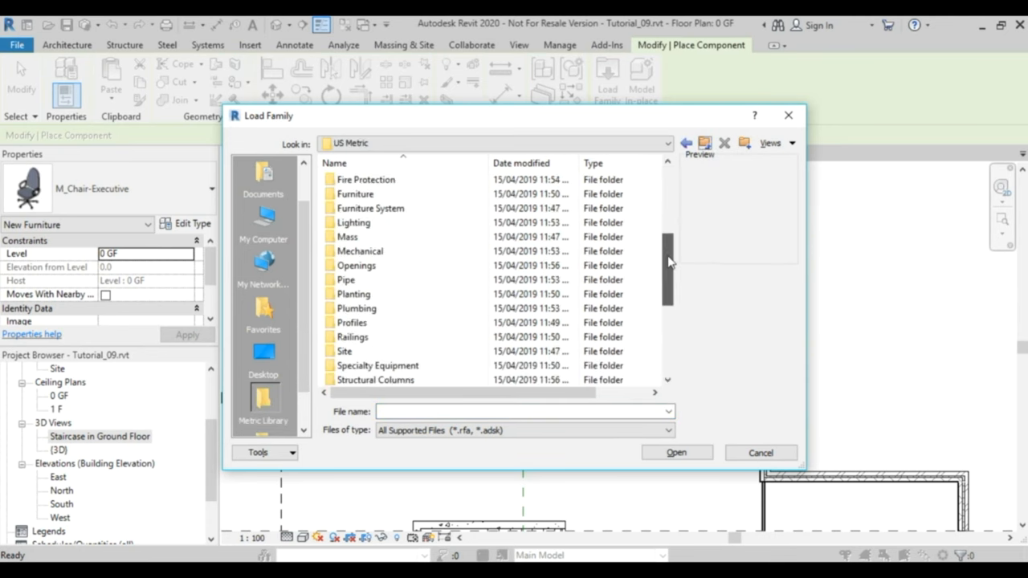
Browse into Plumbing > Architectural > Fixtures > Water Closets
{"action": "left_click", "coordinate": [357, 308]}
{"action": "double_click", "coordinate": [356, 308]}
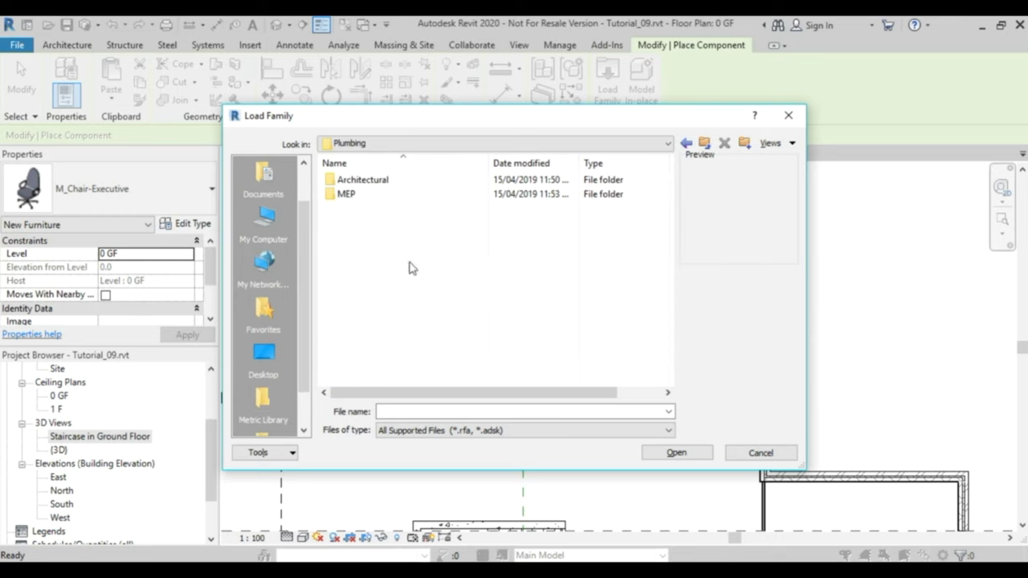
{"action": "double_click", "coordinate": [361, 179]}
{"action": "left_click", "coordinate": [351, 195]}
{"action": "double_click", "coordinate": [351, 196]}
{"action": "double_click", "coordinate": [365, 266]}
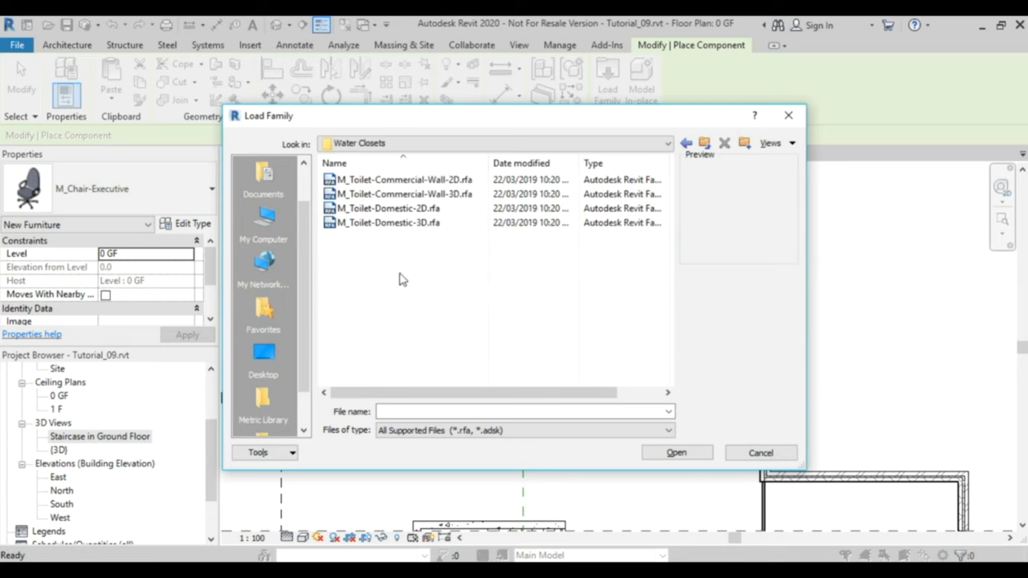
Choose the M_Toilet-Domestic-3D family and load it into the project
{"action": "left_click", "coordinate": [450, 194]}
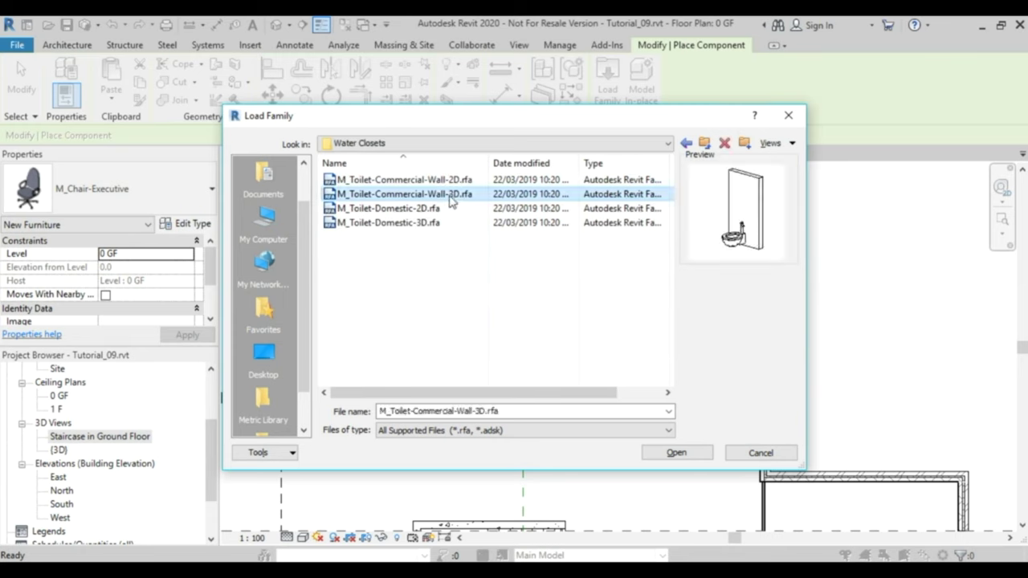
{"action": "left_click", "coordinate": [406, 223]}
{"action": "left_click", "coordinate": [676, 453]}
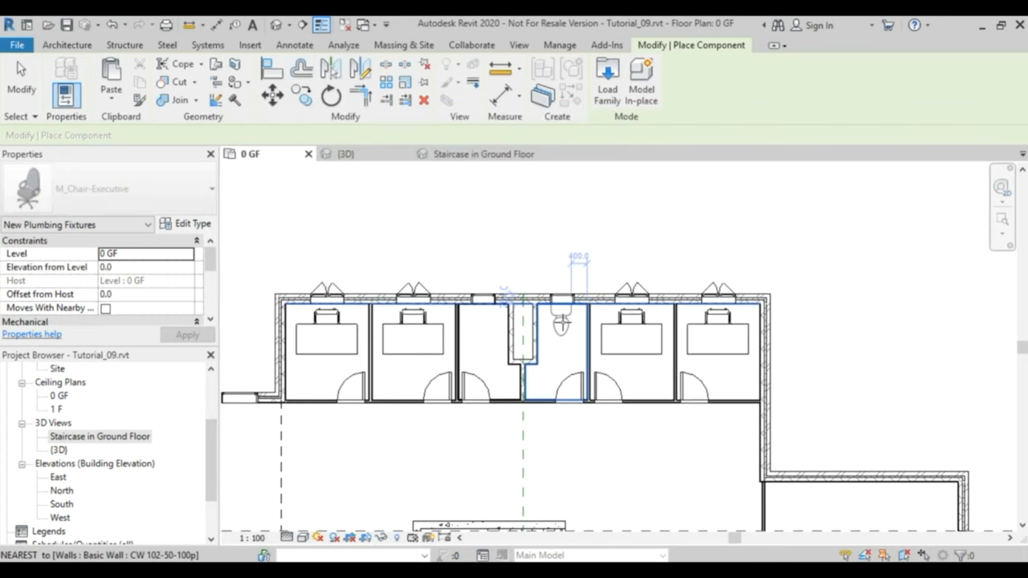
{"action": "scroll", "coordinate": [562, 323], "scroll_direction": "up", "scroll_amount": 3}
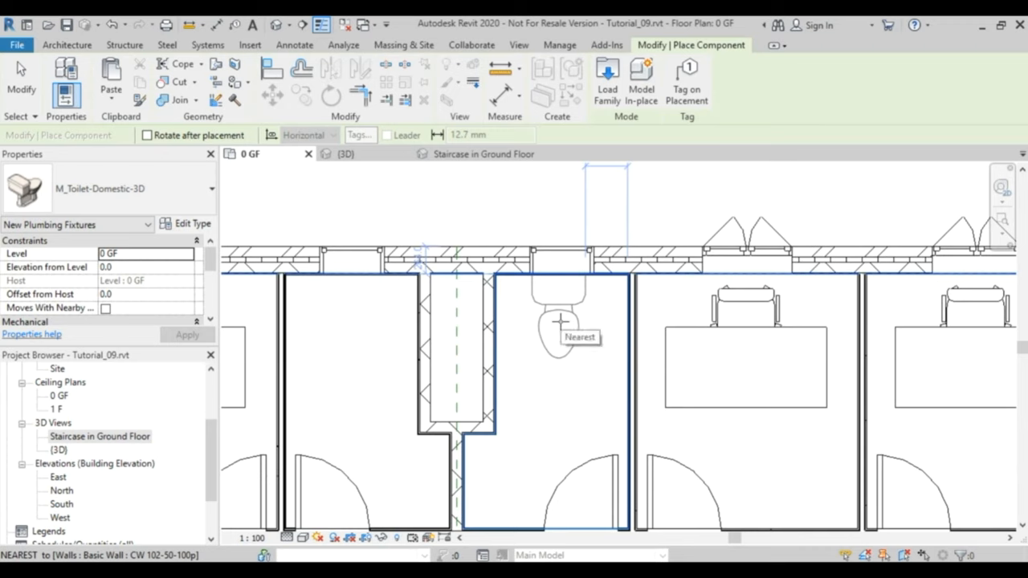
Place a domestic toilet against the north wall in the middle room and in the left room
{"action": "left_click", "coordinate": [560, 323]}
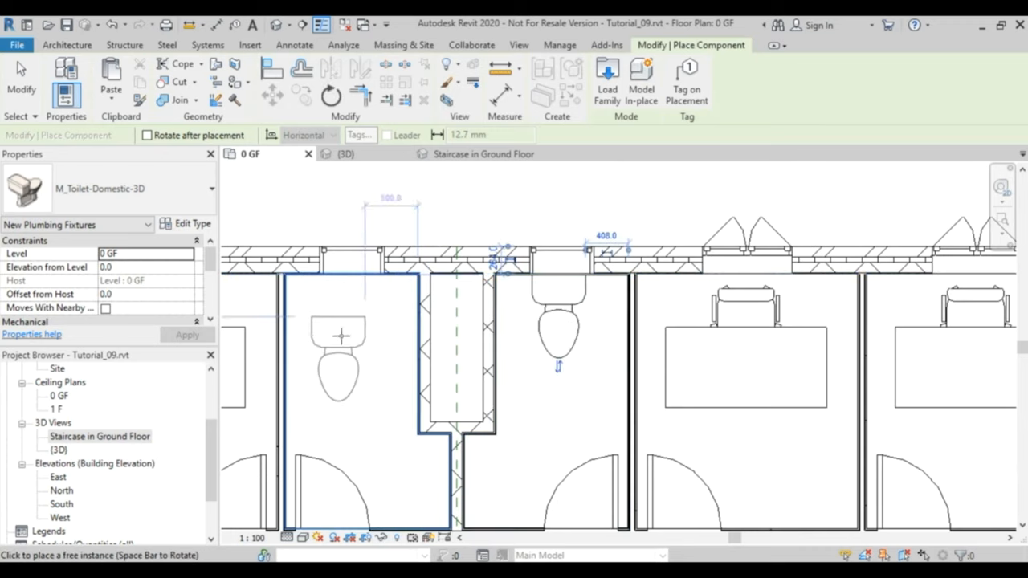
{"action": "left_click", "coordinate": [348, 321]}
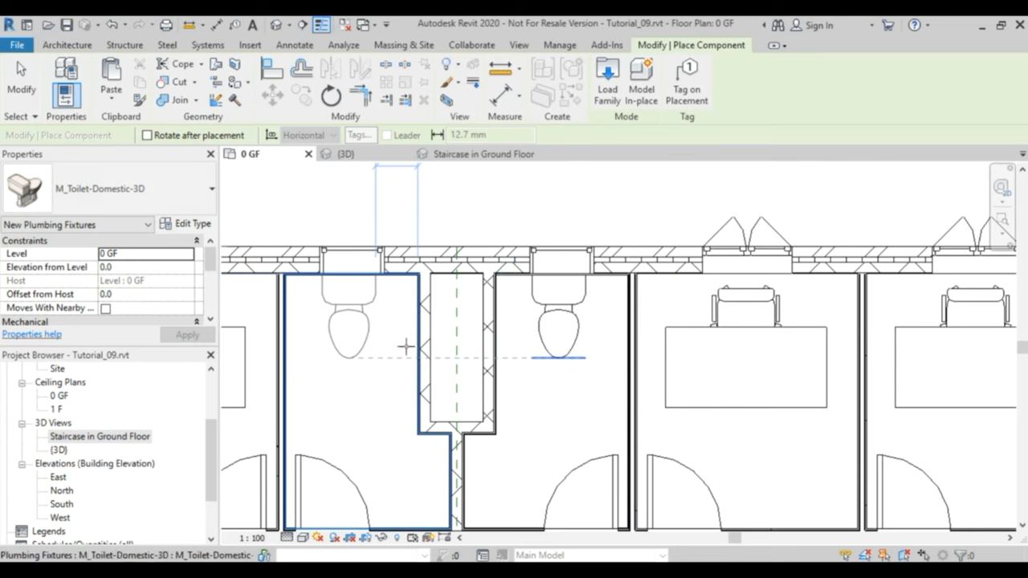
{"action": "left_click", "coordinate": [607, 85]}
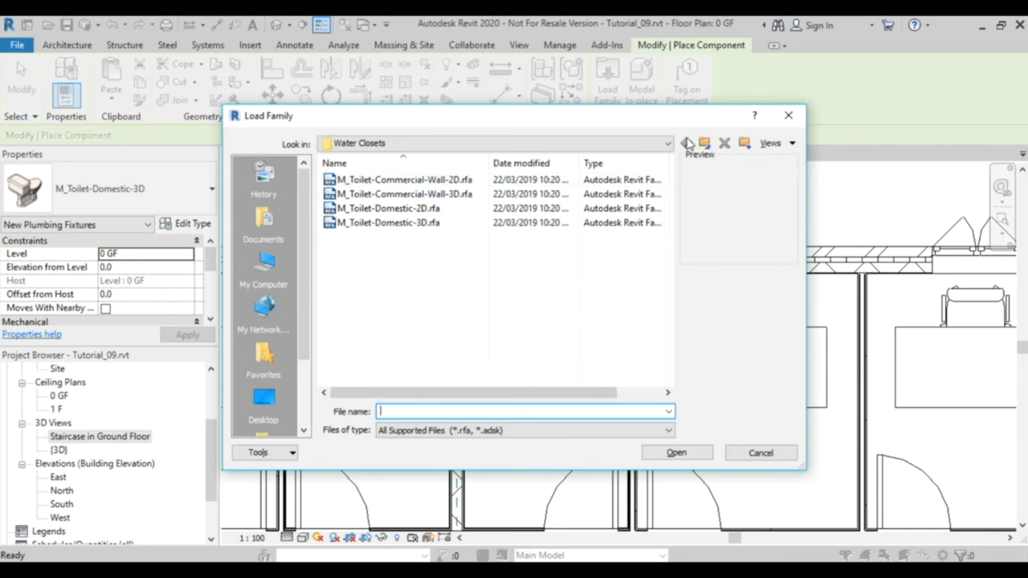
In Fixtures > Sinks, step through the sink families to M_Sink Vanity-Square and load it
{"action": "left_click", "coordinate": [705, 143]}
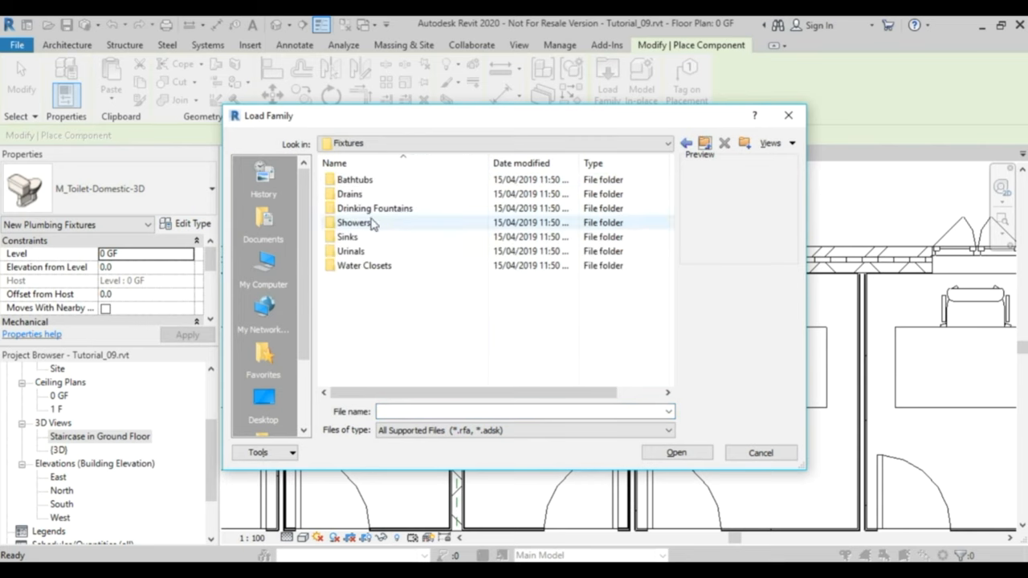
{"action": "double_click", "coordinate": [349, 237]}
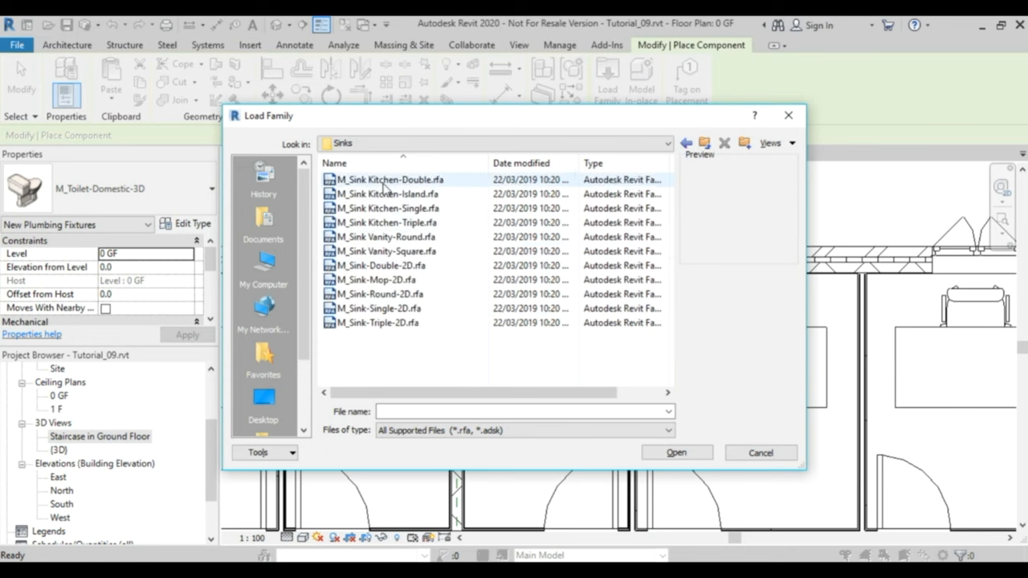
{"action": "left_click", "coordinate": [389, 180]}
{"action": "key", "text": "Down"}
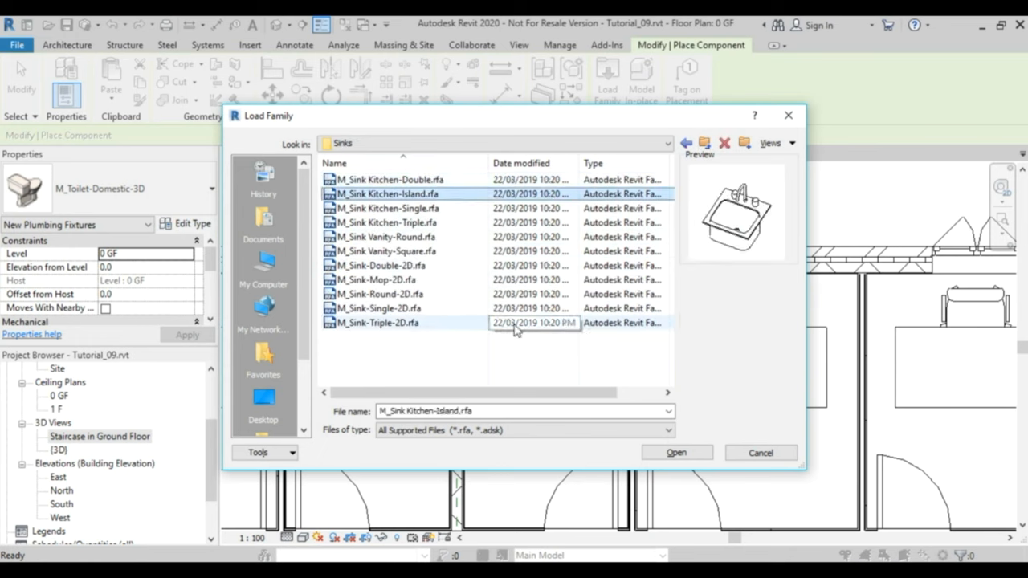
{"action": "key", "text": "Down"}
{"action": "key", "text": "Down"}
{"action": "key", "text": "Down"}
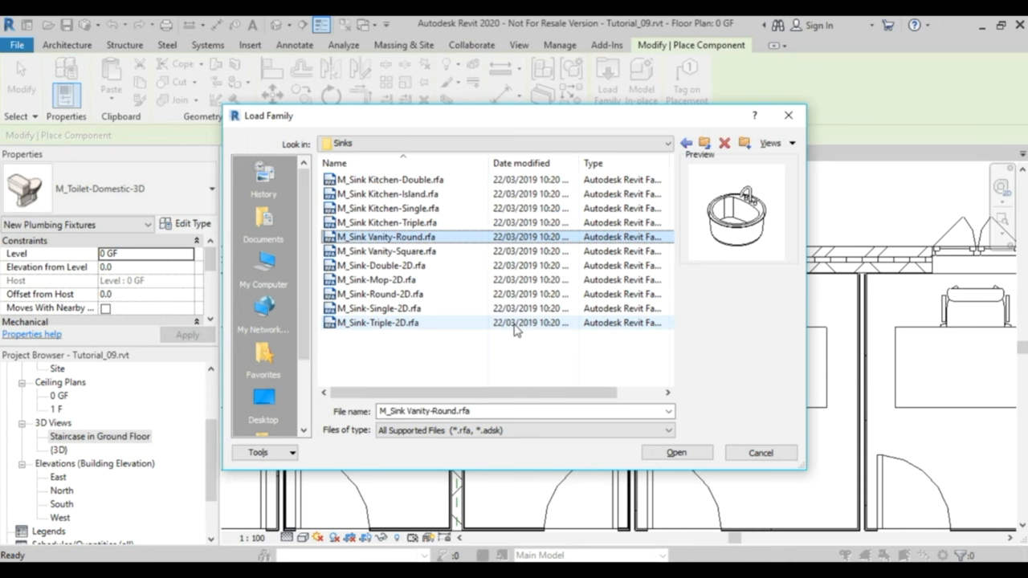
{"action": "key", "text": "Down"}
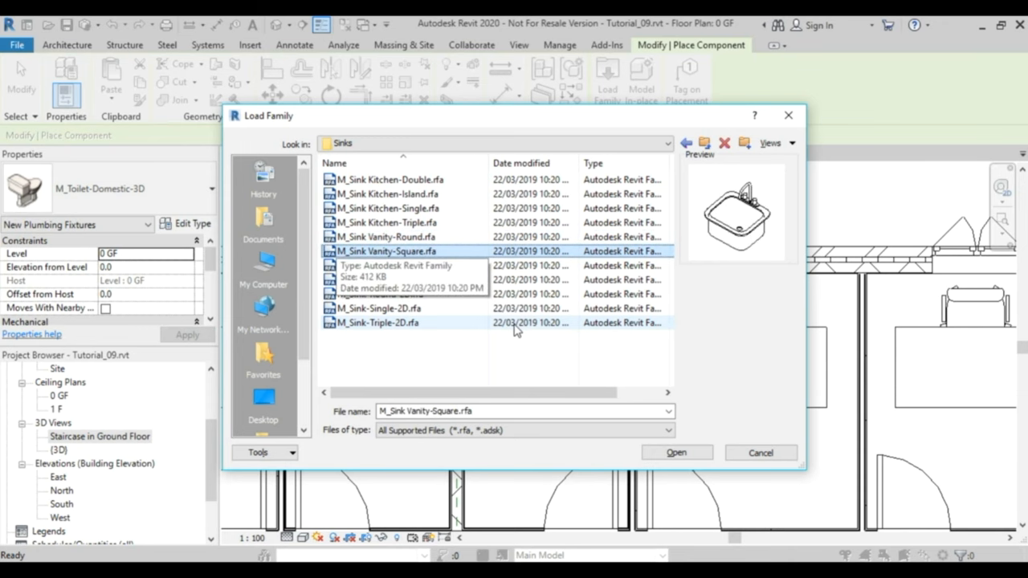
{"action": "left_click", "coordinate": [676, 453]}
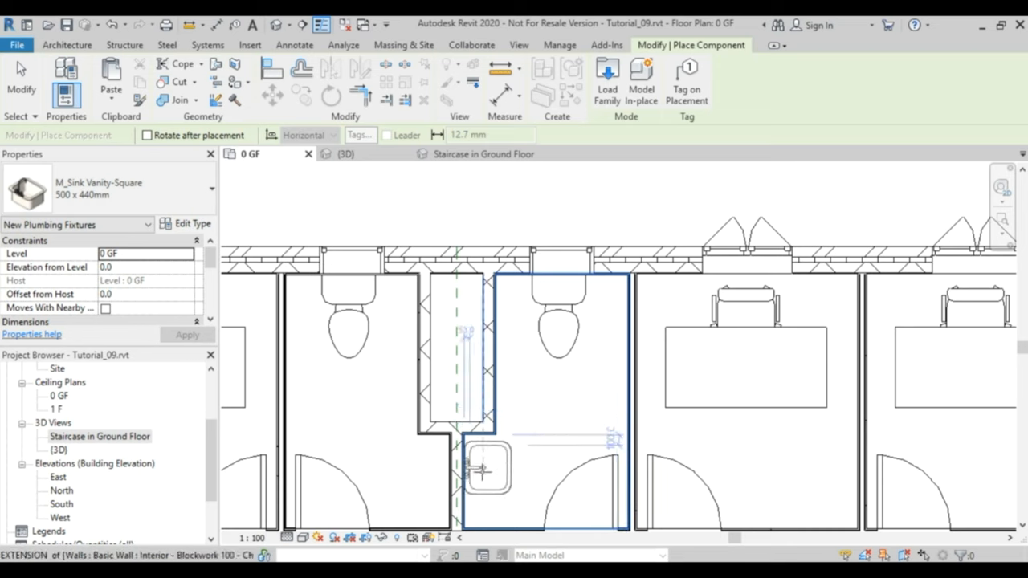
Place a square vanity sink beside the partition wall in the middle room and the left room
{"action": "left_click", "coordinate": [481, 478]}
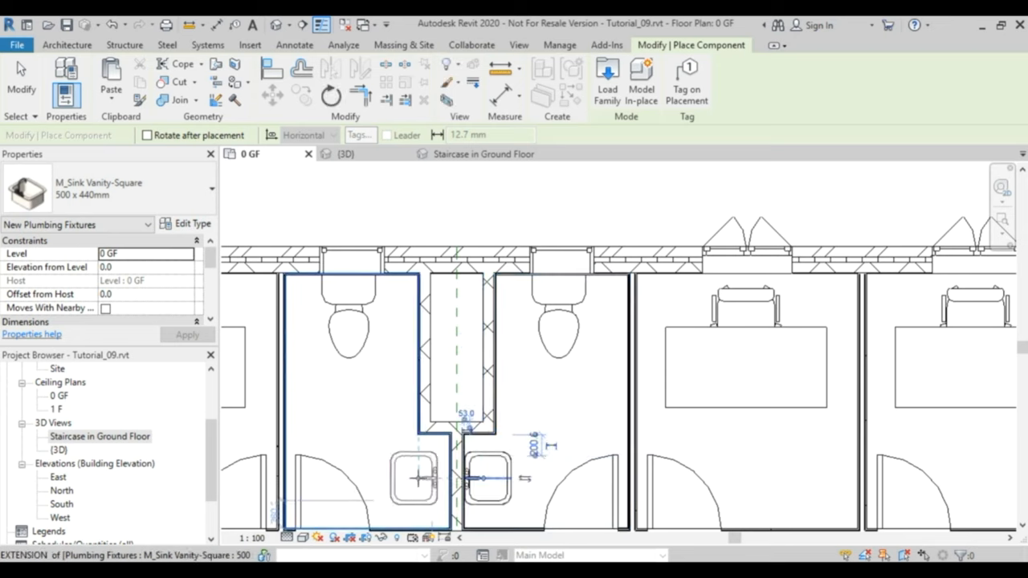
{"action": "left_click", "coordinate": [433, 477]}
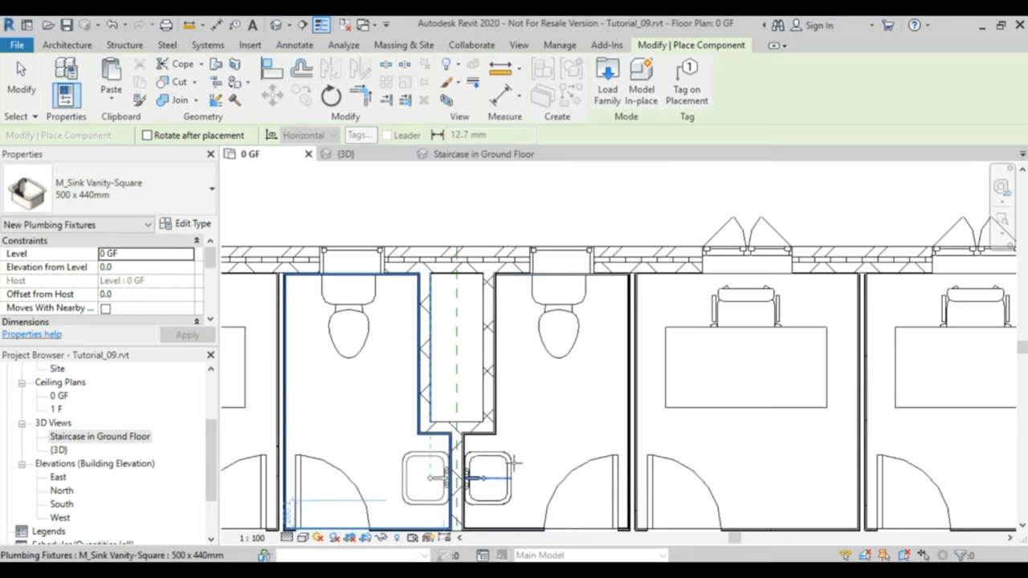
Select the middle-room toilet, flip its facing and move it lower in the room
{"action": "key", "text": "Escape"}
{"action": "left_click", "coordinate": [557, 321]}
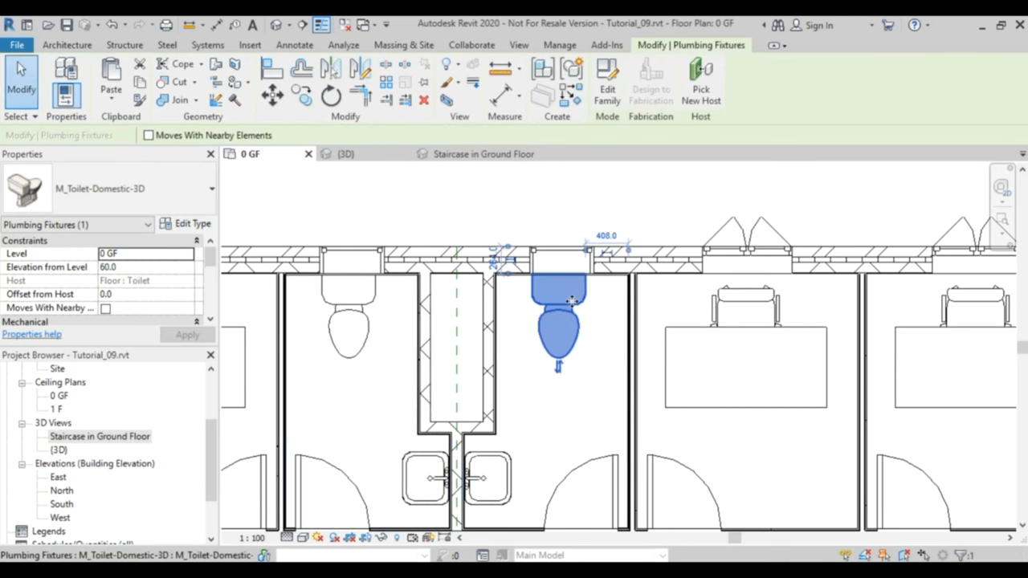
{"action": "key", "text": "space"}
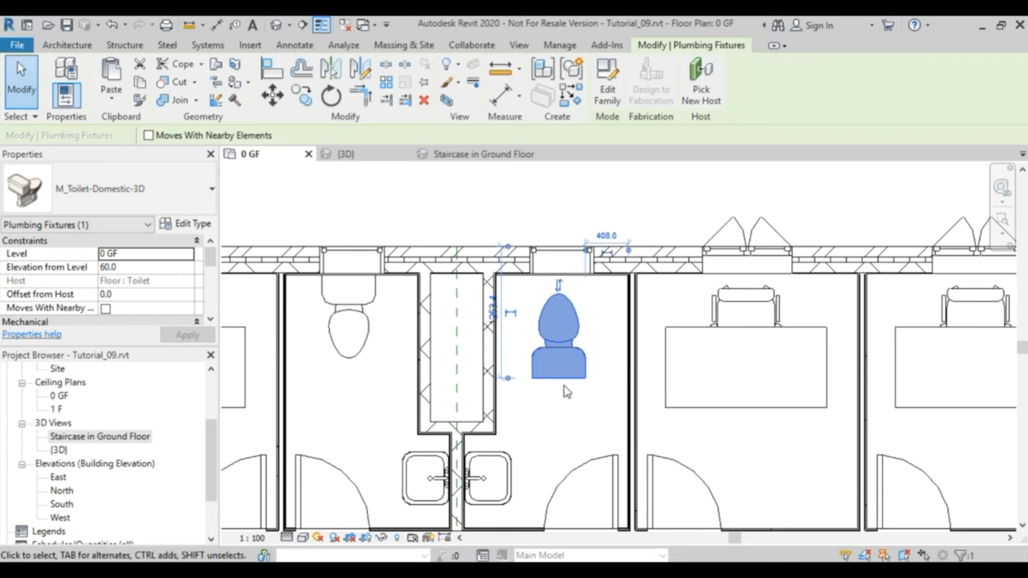
{"action": "key", "text": "space"}
{"action": "key", "text": "space"}
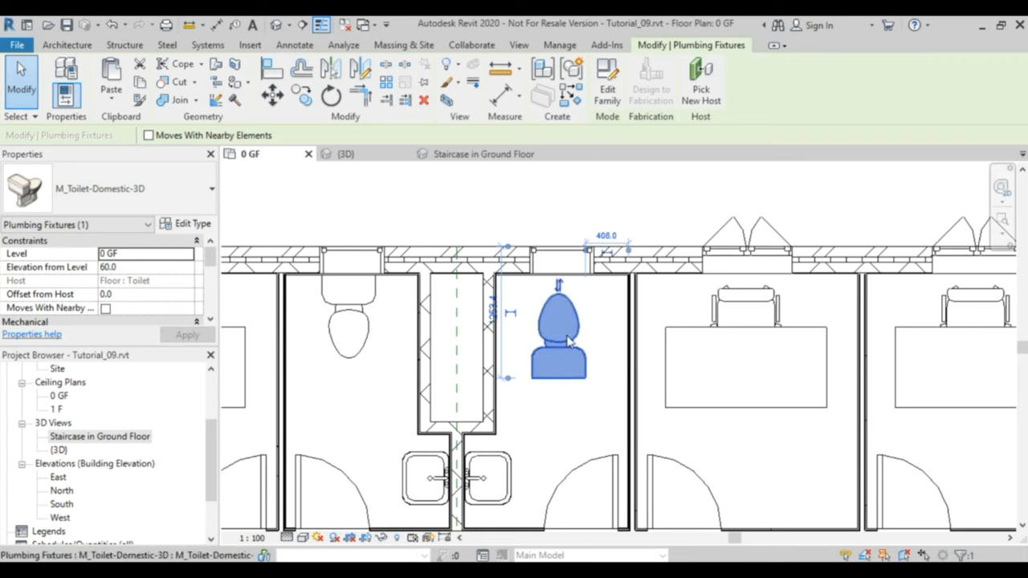
{"action": "left_click_drag", "start_coordinate": [562, 373], "coordinate": [567, 397]}
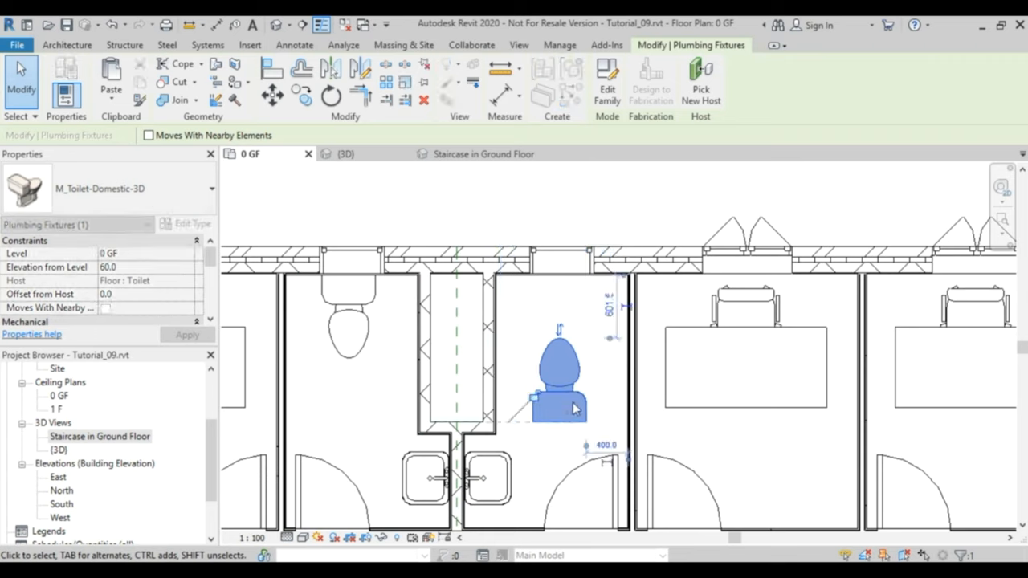
{"action": "key", "text": "space"}
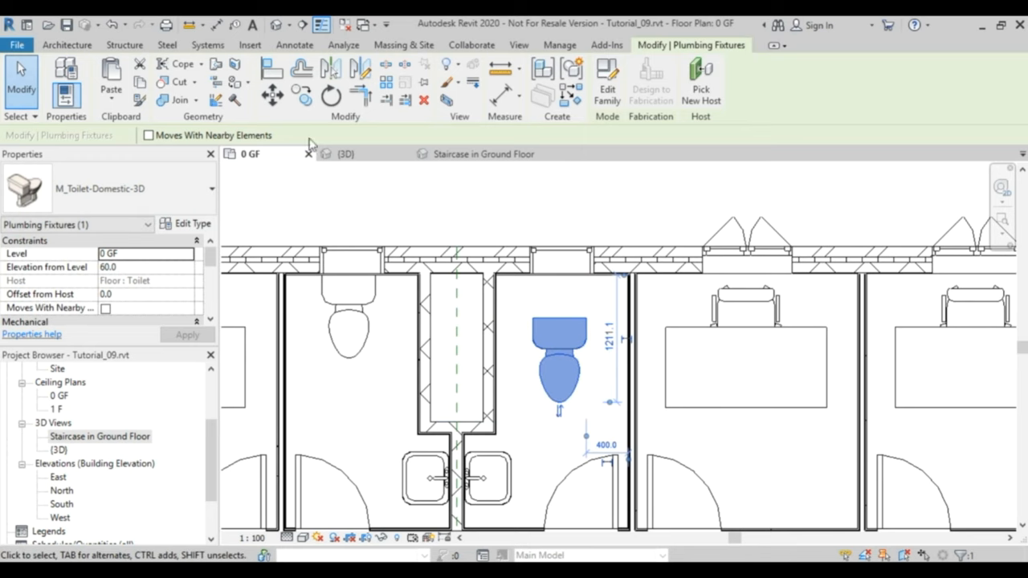
Rotate the middle-room toilet 90 degrees about its centre and move it against the partition wall
{"action": "left_click", "coordinate": [331, 94]}
{"action": "left_click", "coordinate": [546, 351]}
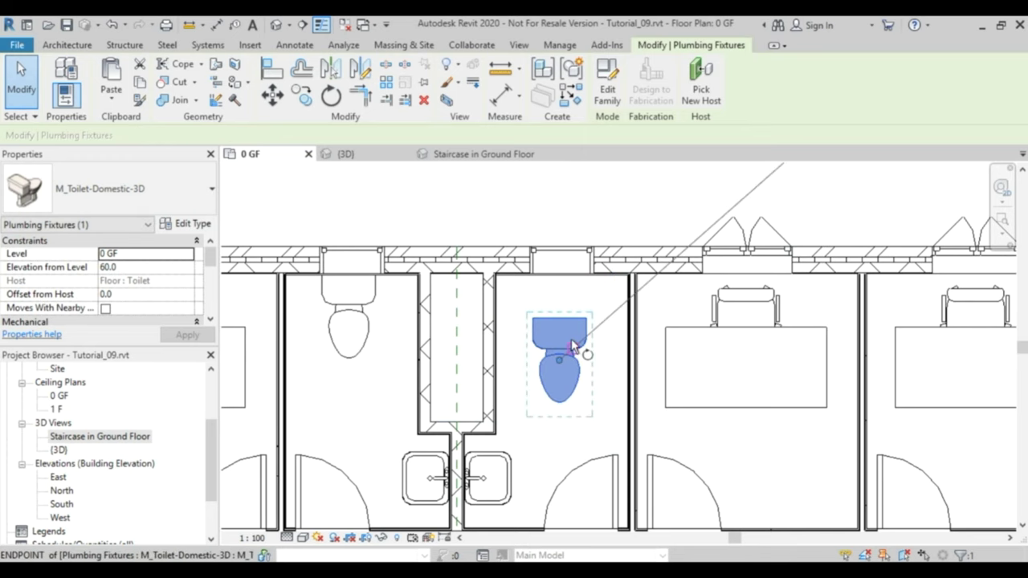
{"action": "left_click", "coordinate": [692, 358]}
{"action": "left_click", "coordinate": [573, 235]}
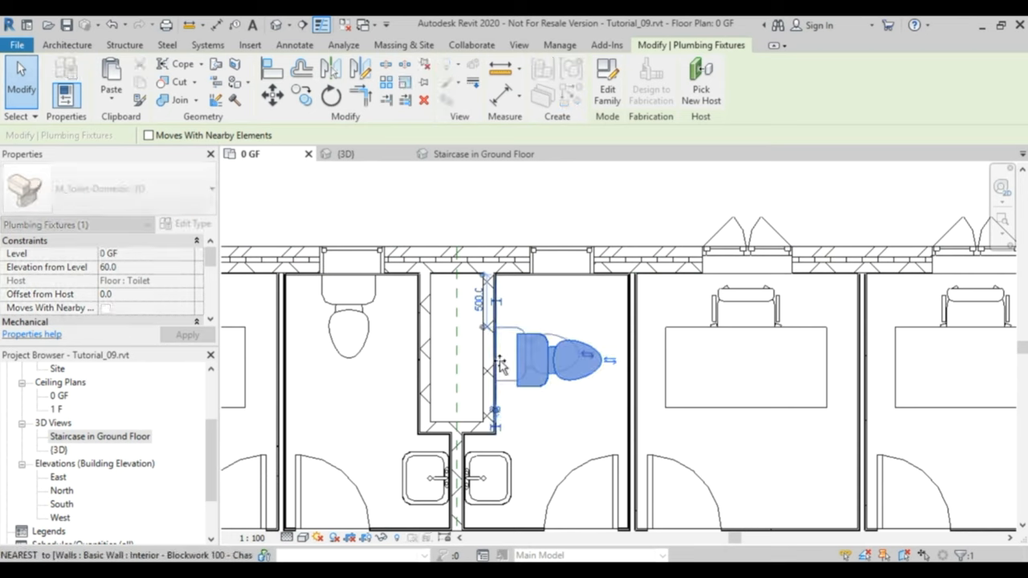
{"action": "left_click_drag", "start_coordinate": [502, 361], "coordinate": [489, 350]}
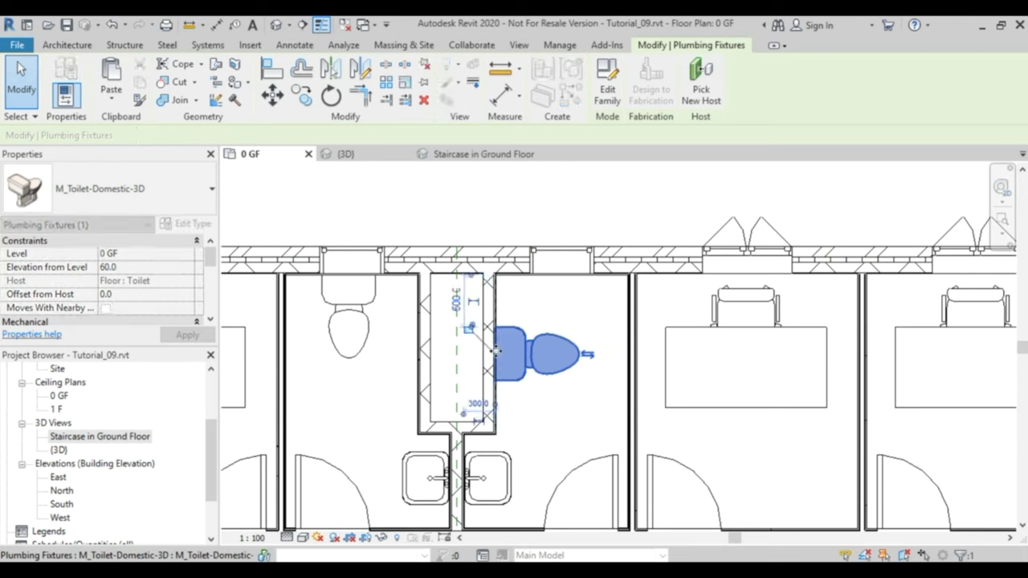
Rotate the left-room toilet 90 degrees, flip it and move it against the pipe chase wall
{"action": "left_click", "coordinate": [357, 309]}
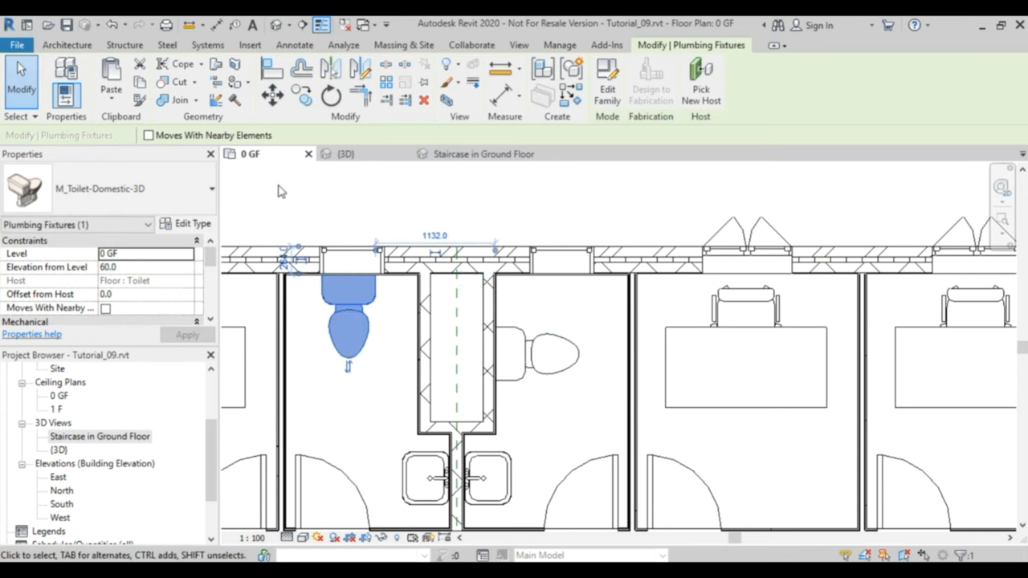
{"action": "left_click", "coordinate": [360, 69]}
{"action": "left_click", "coordinate": [350, 313]}
{"action": "key", "text": "r"}
{"action": "key", "text": "o"}
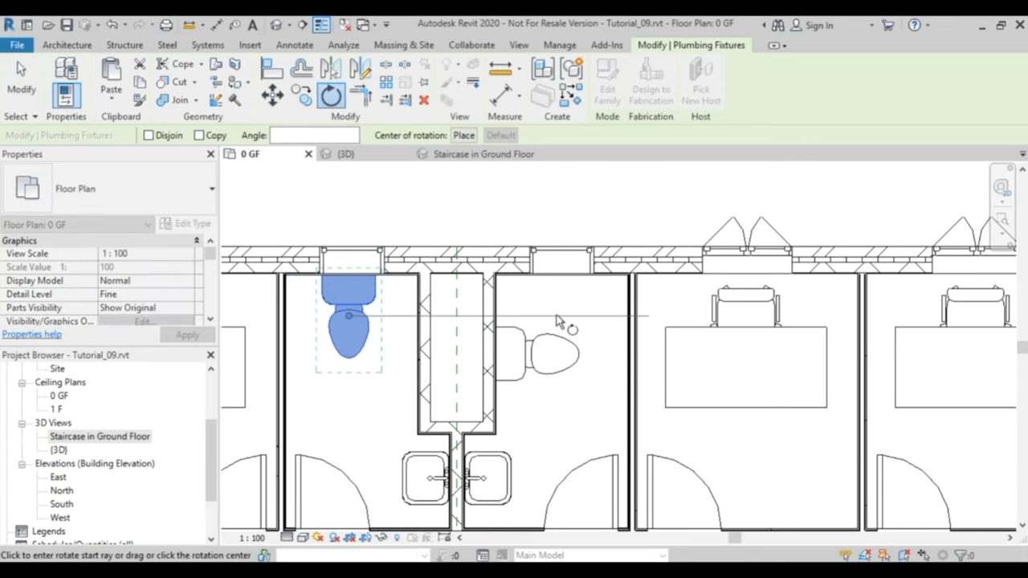
{"action": "left_click", "coordinate": [391, 169]}
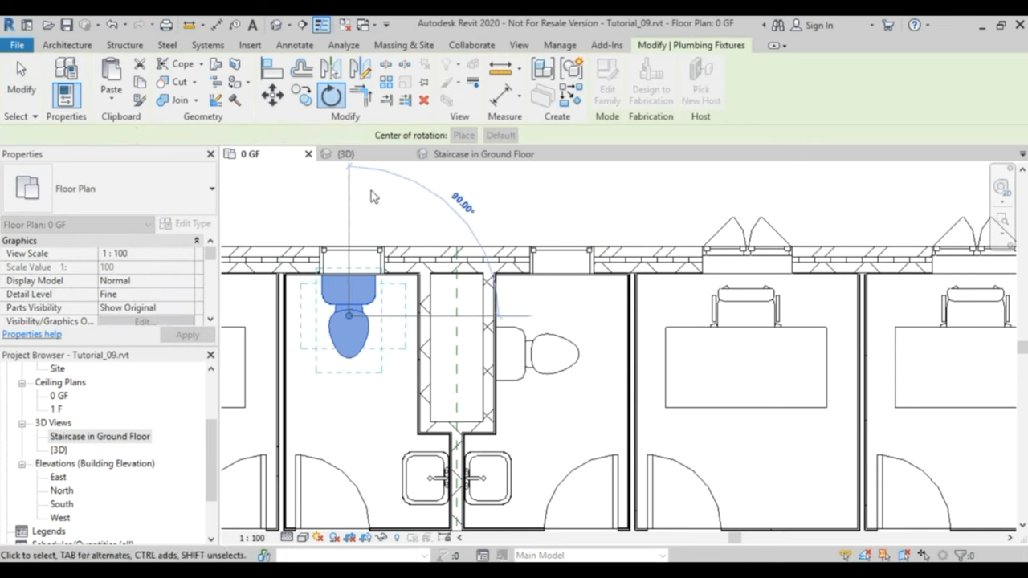
{"action": "type", "text": "90"}
{"action": "key", "text": "Return"}
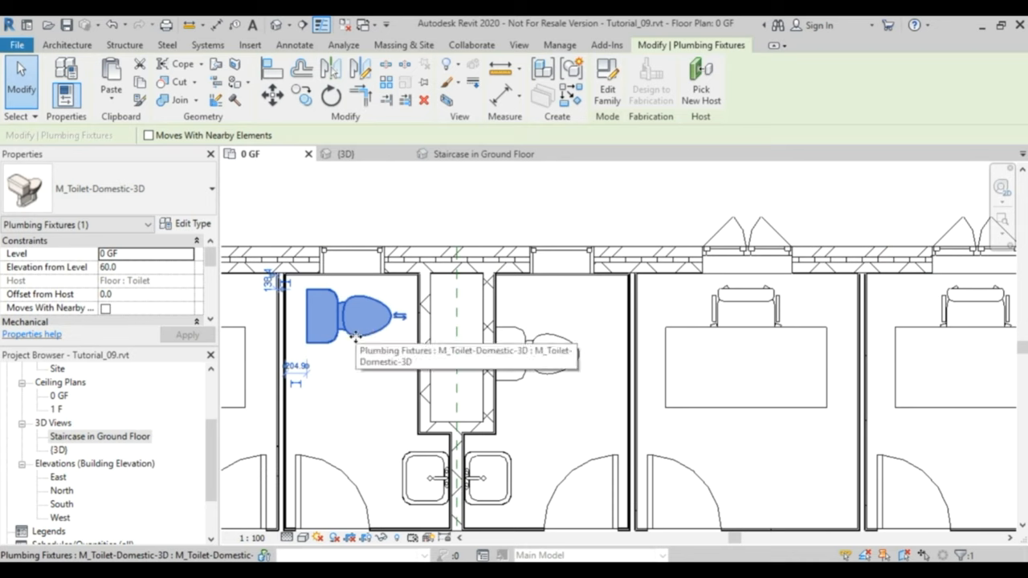
{"action": "key", "text": "space"}
{"action": "key", "text": "space"}
{"action": "left_click_drag", "start_coordinate": [391, 352], "coordinate": [459, 401]}
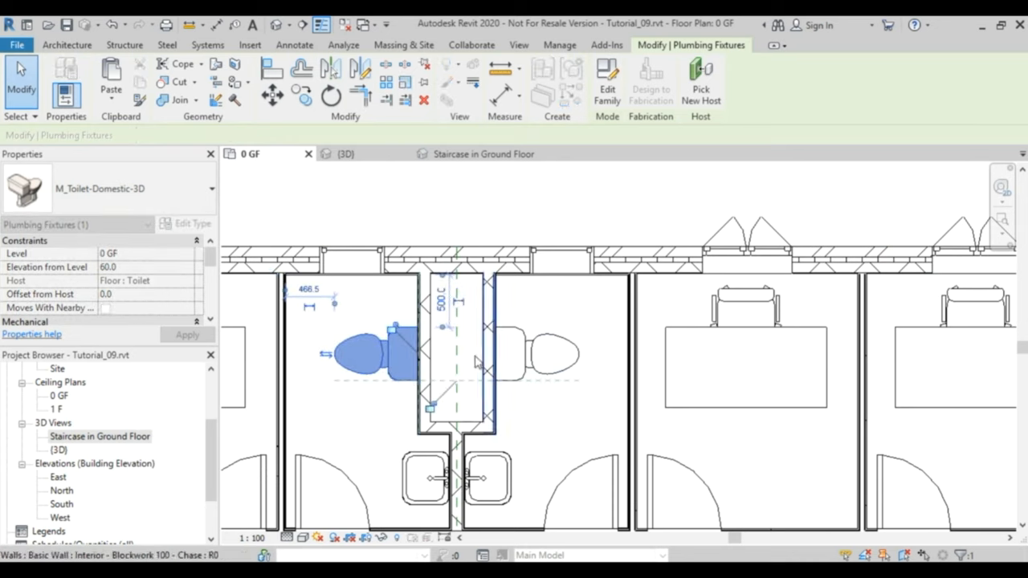
{"action": "key", "text": "Escape"}
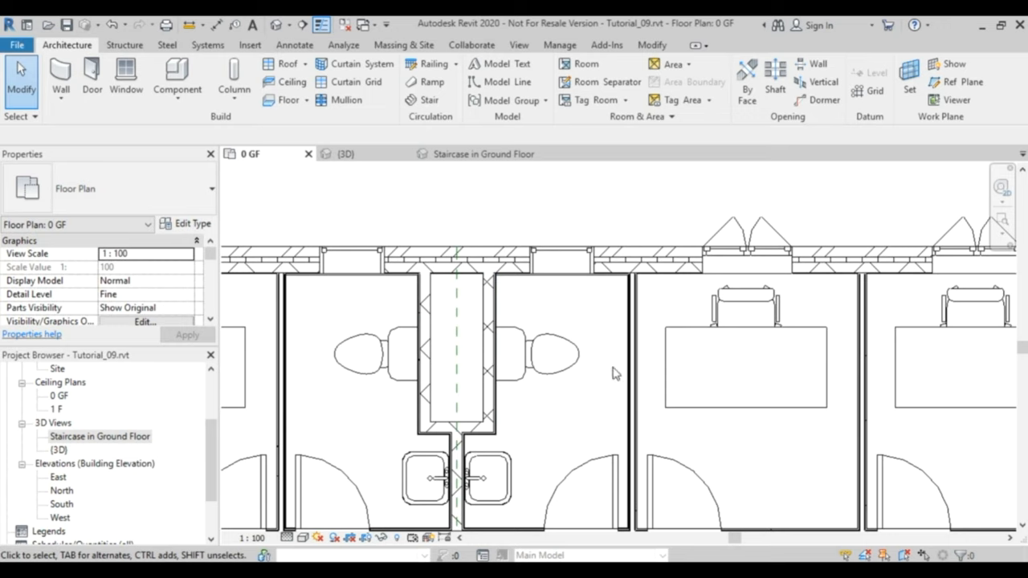
Switch to the Staircase in Ground Floor 3D view and lower the section box top to the ground floor
{"action": "left_click", "coordinate": [470, 155]}
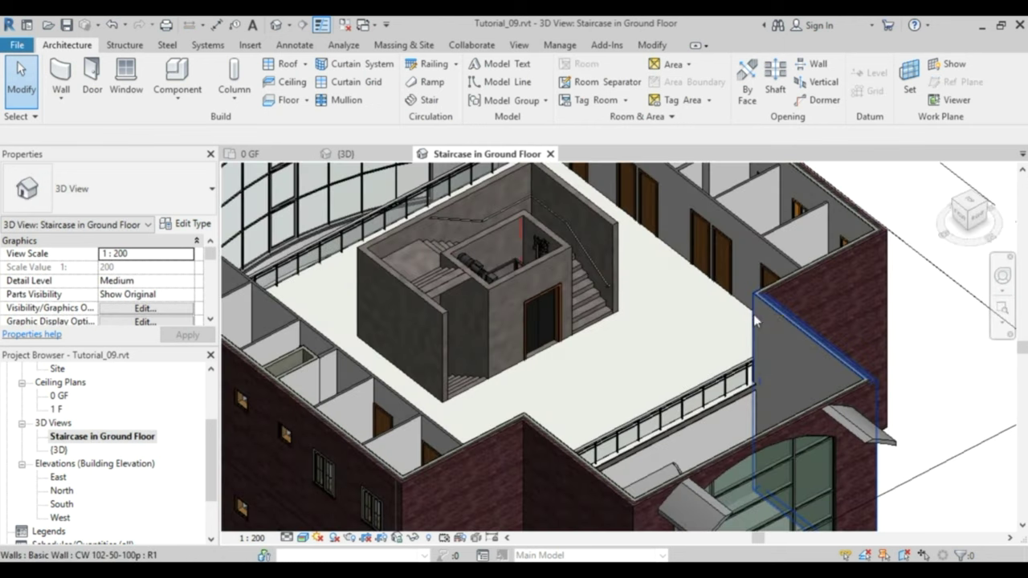
{"action": "scroll", "coordinate": [753, 314], "scroll_direction": "down", "scroll_amount": 3}
{"action": "middle_click_drag", "start_coordinate": [767, 248], "coordinate": [758, 237]}
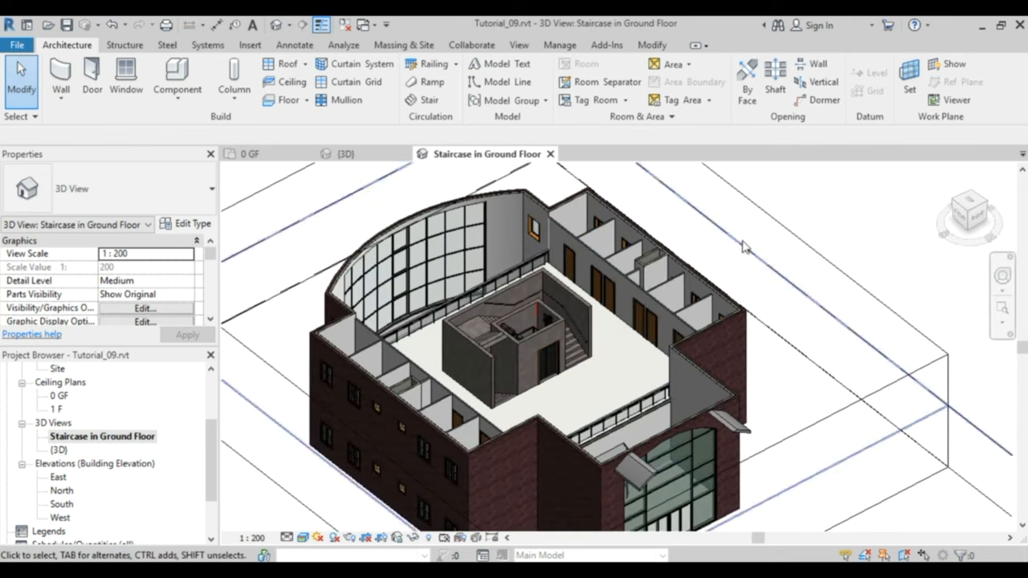
{"action": "left_click", "coordinate": [771, 229]}
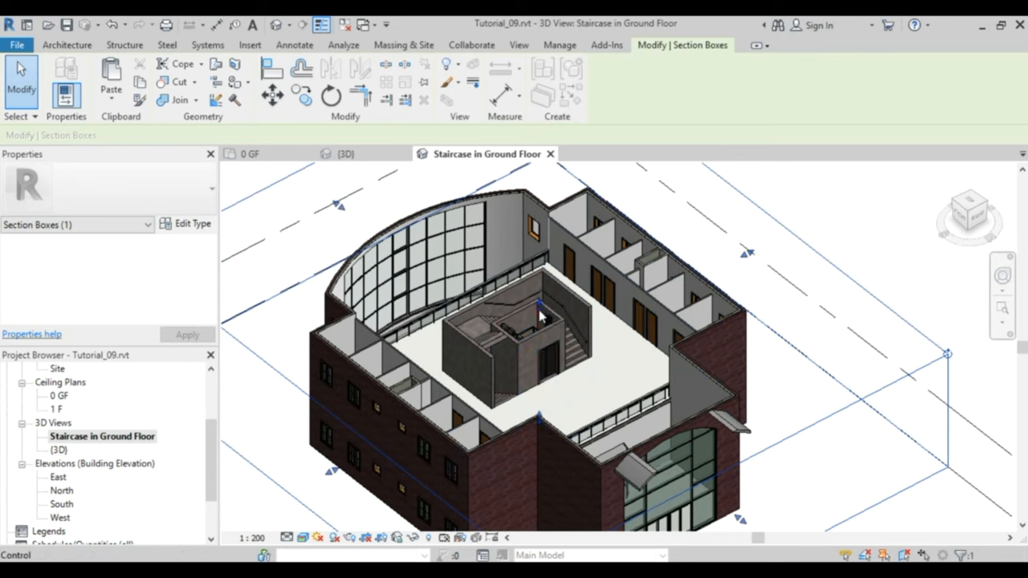
{"action": "left_click_drag", "start_coordinate": [539, 311], "coordinate": [543, 408]}
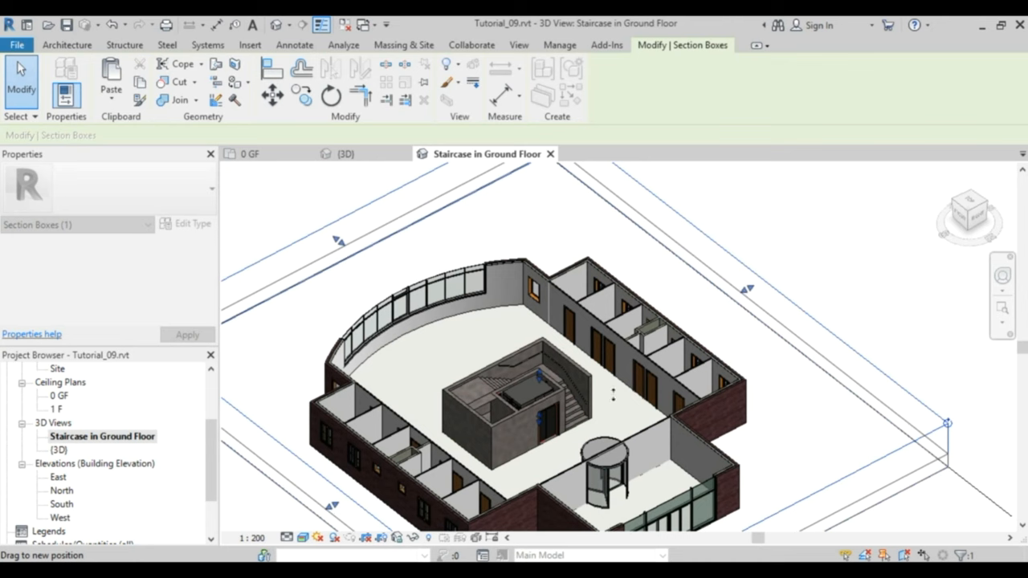
{"action": "left_click_drag", "start_coordinate": [660, 395], "coordinate": [661, 395]}
{"action": "scroll", "coordinate": [698, 395], "scroll_direction": "up", "scroll_amount": 3}
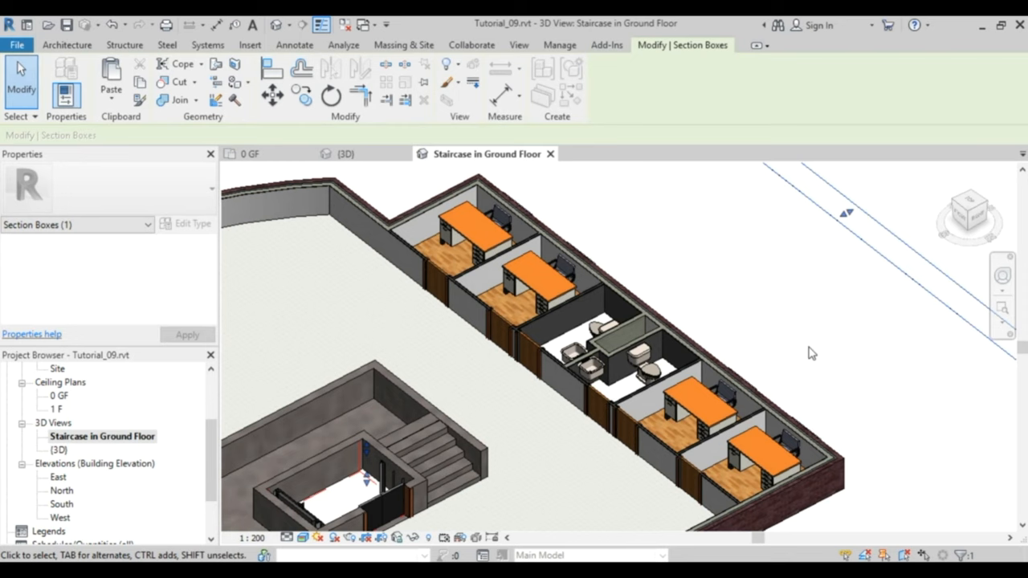
Review the office desks one by one and pan out to show the whole site around the building
{"action": "left_click", "coordinate": [524, 291]}
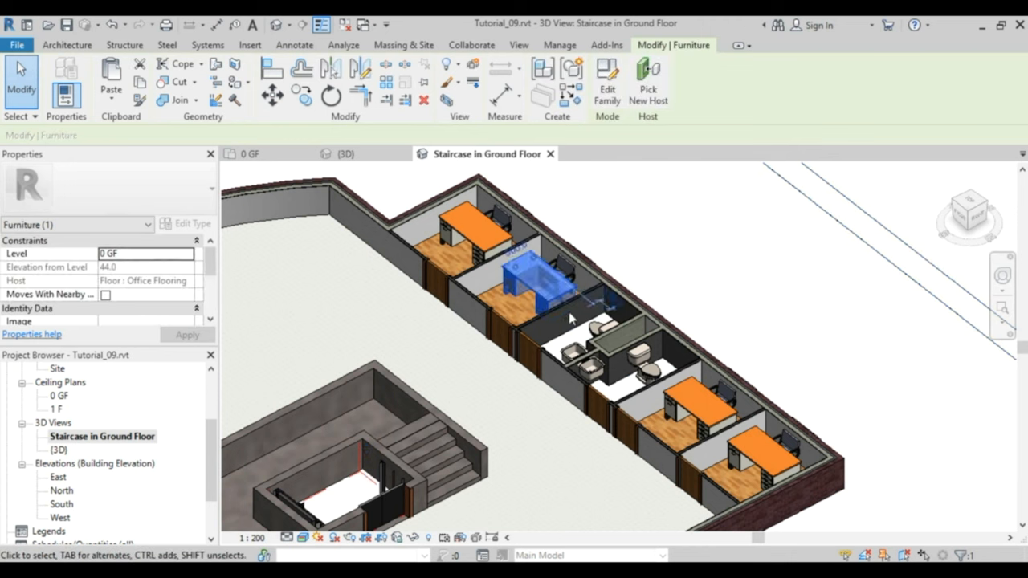
{"action": "left_click", "coordinate": [470, 245]}
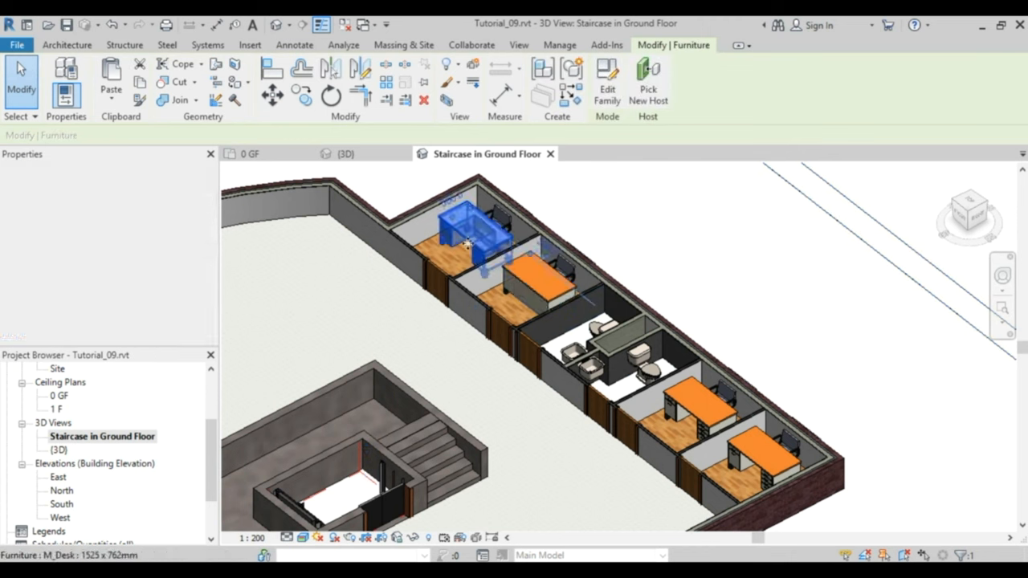
{"action": "left_click", "coordinate": [705, 417]}
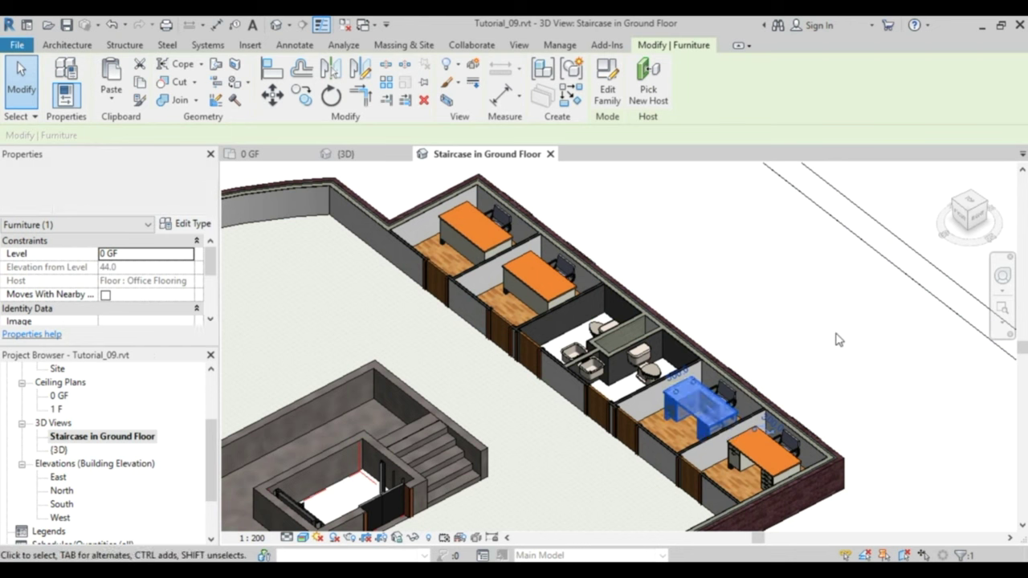
{"action": "left_click", "coordinate": [763, 458]}
{"action": "left_click", "coordinate": [811, 352]}
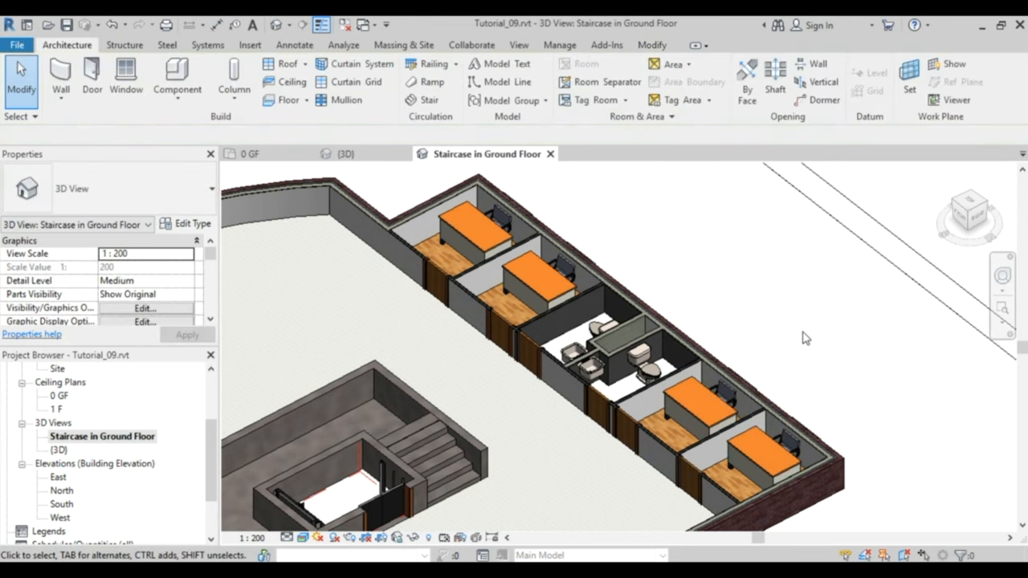
{"action": "scroll", "coordinate": [803, 337], "scroll_direction": "down", "scroll_amount": 3}
{"action": "middle_click_drag", "start_coordinate": [795, 337], "coordinate": [756, 281]}
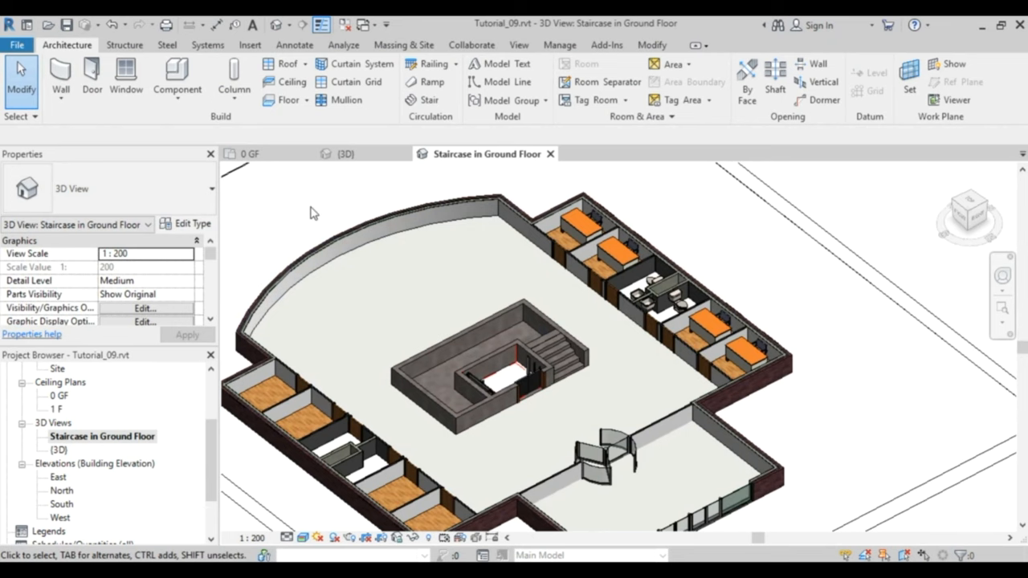
{"action": "scroll", "coordinate": [312, 212], "scroll_direction": "down", "scroll_amount": 2}
{"action": "scroll", "coordinate": [321, 221], "scroll_direction": "down", "scroll_amount": 2}
{"action": "middle_click_drag", "start_coordinate": [321, 225], "coordinate": [256, 219]}
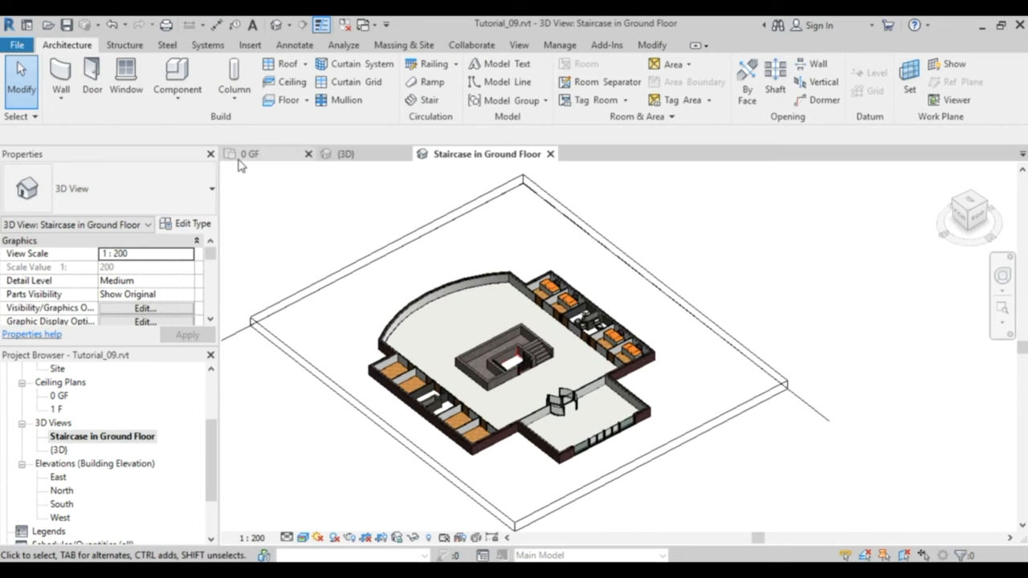
Open 158-REVIT.rvt and window-select every element of the four-person workstation cluster
{"action": "left_click", "coordinate": [48, 25]}
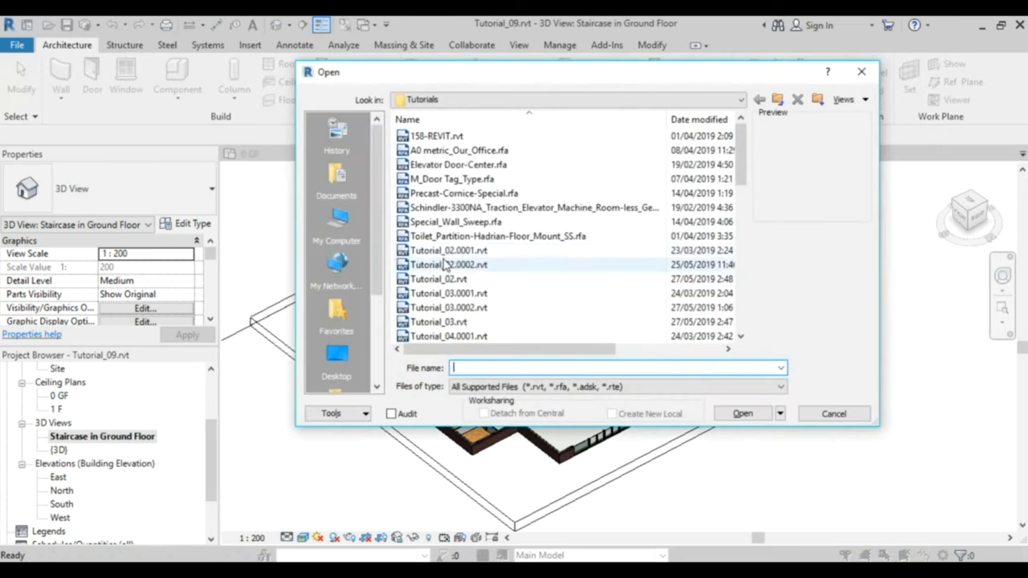
{"action": "left_click", "coordinate": [450, 137]}
{"action": "left_click", "coordinate": [742, 413]}
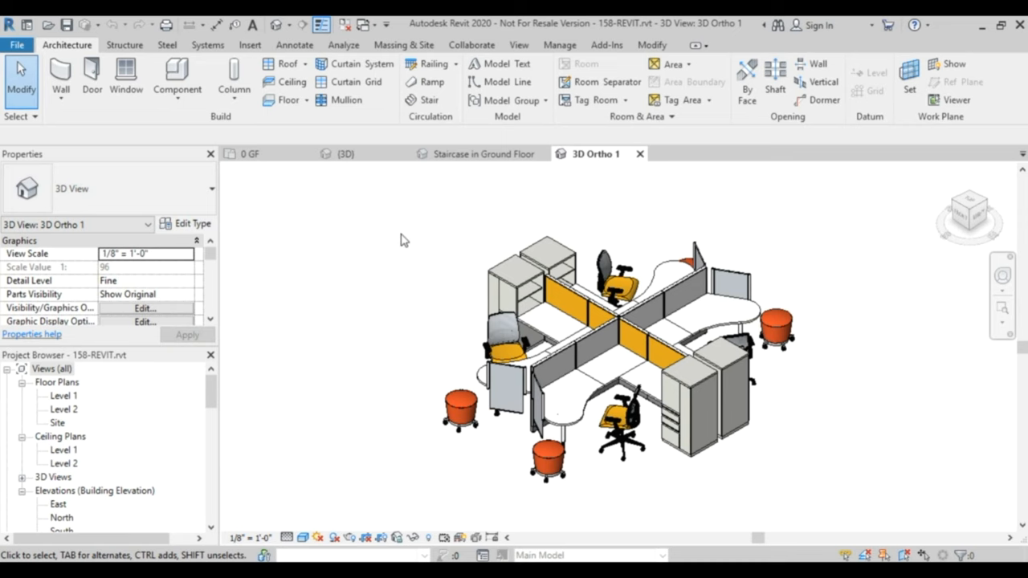
{"action": "left_click_drag", "start_coordinate": [373, 203], "coordinate": [843, 530]}
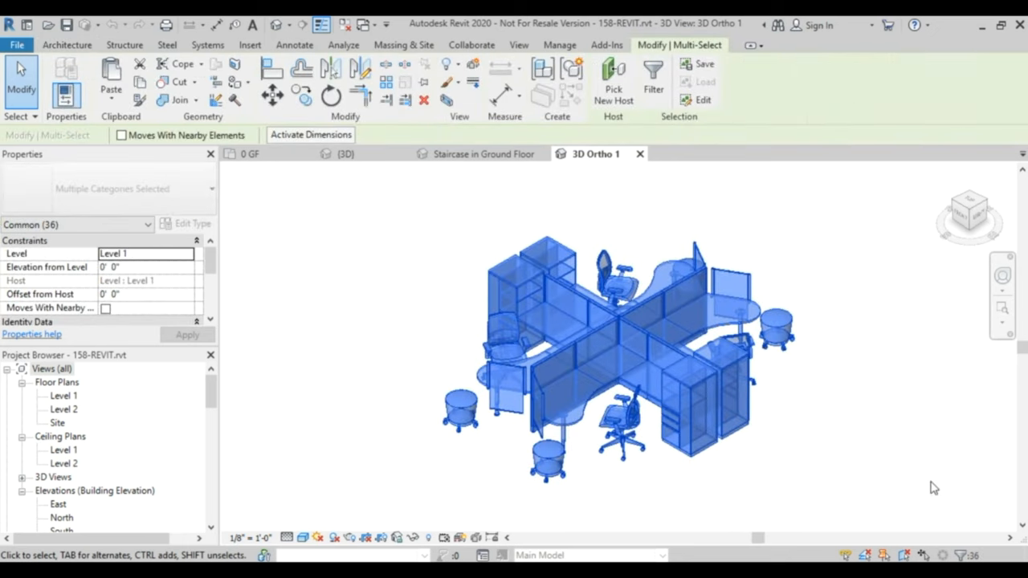
Back in the Staircase in Ground Floor view, paste the cluster with Ctrl+V and accept the duplicate types
{"action": "left_click", "coordinate": [350, 154]}
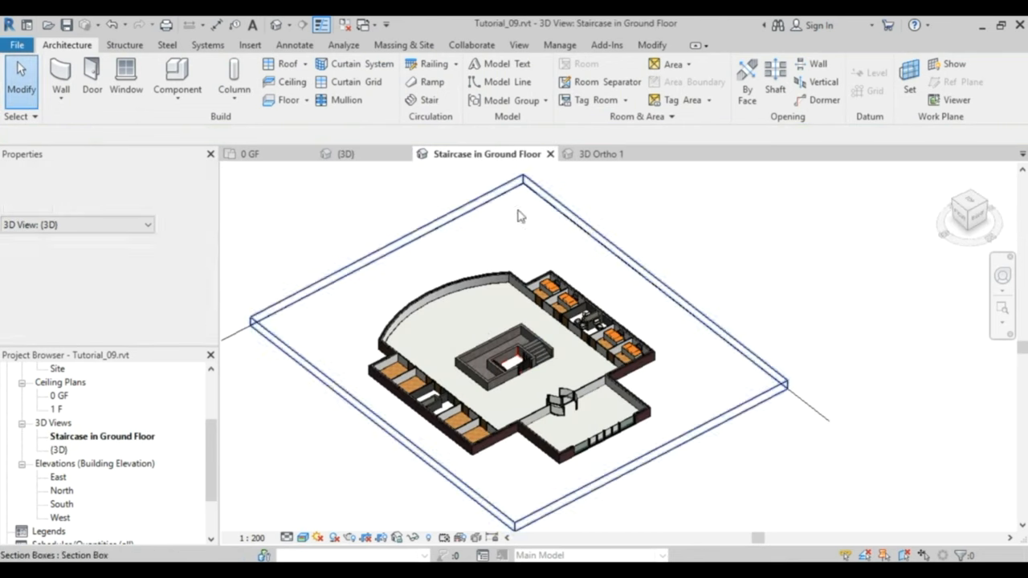
{"action": "left_click", "coordinate": [483, 154]}
{"action": "key", "text": "ctrl+v"}
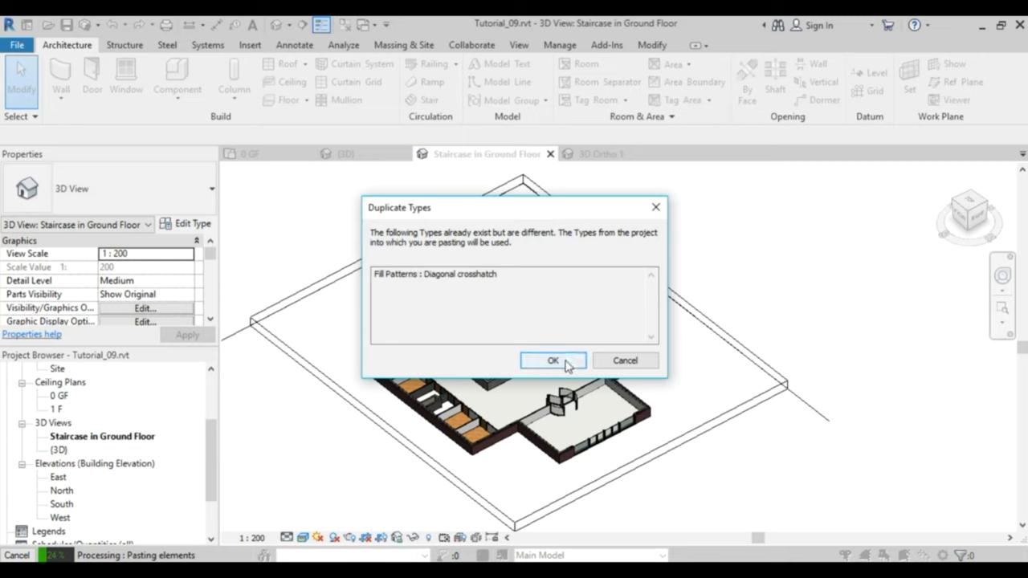
{"action": "left_click", "coordinate": [553, 361]}
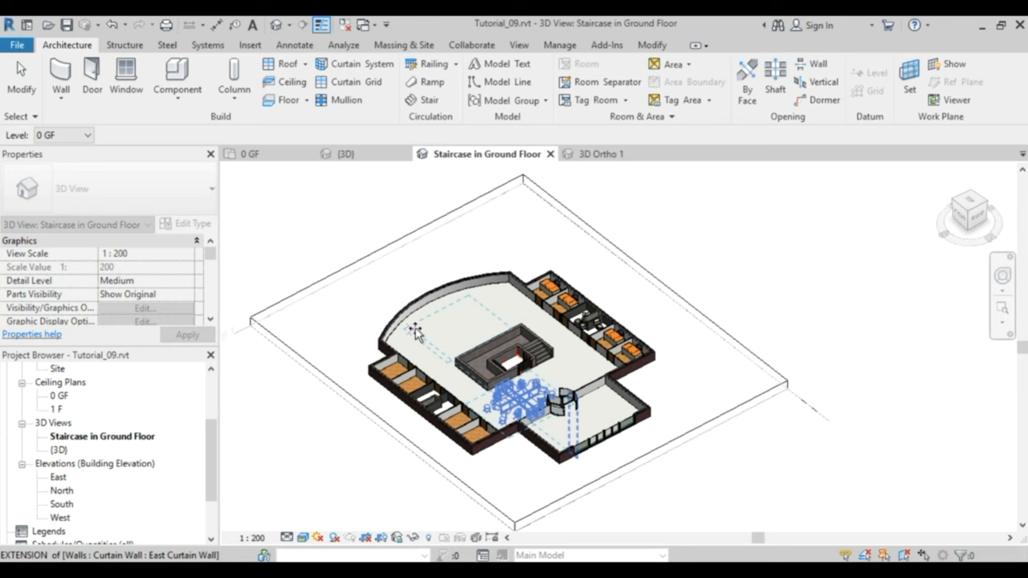
Position the pasted workstation cluster left of the staircase core and finish the paste
{"action": "mouse_move", "coordinate": [416, 331]}
{"action": "middle_mouse_down", "text": "shift"}
{"action": "mouse_move", "coordinate": [235, 477]}
{"action": "mouse_move", "coordinate": [458, 393]}
{"action": "middle_mouse_up", "text": "shift"}
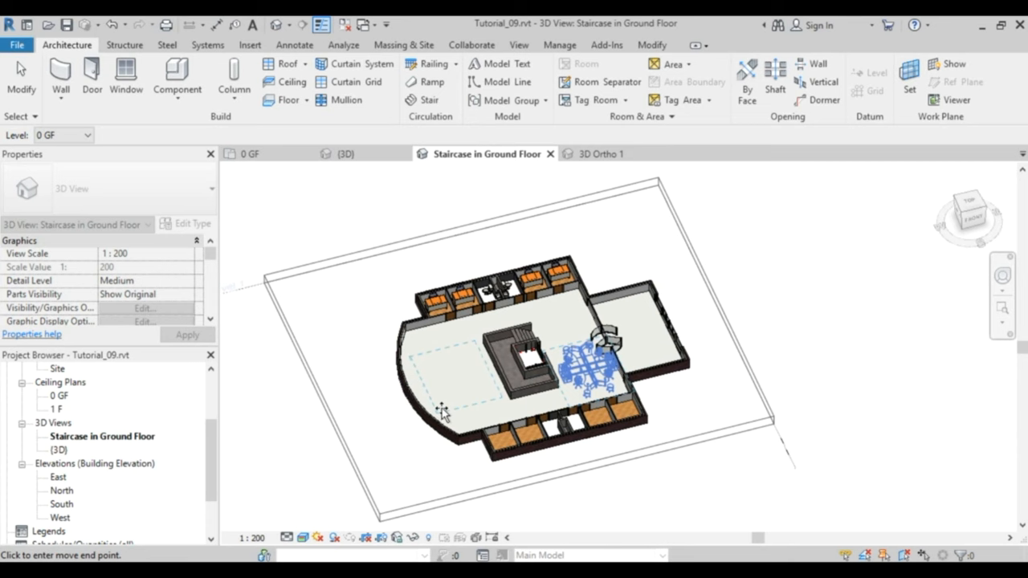
{"action": "key", "text": "Escape"}
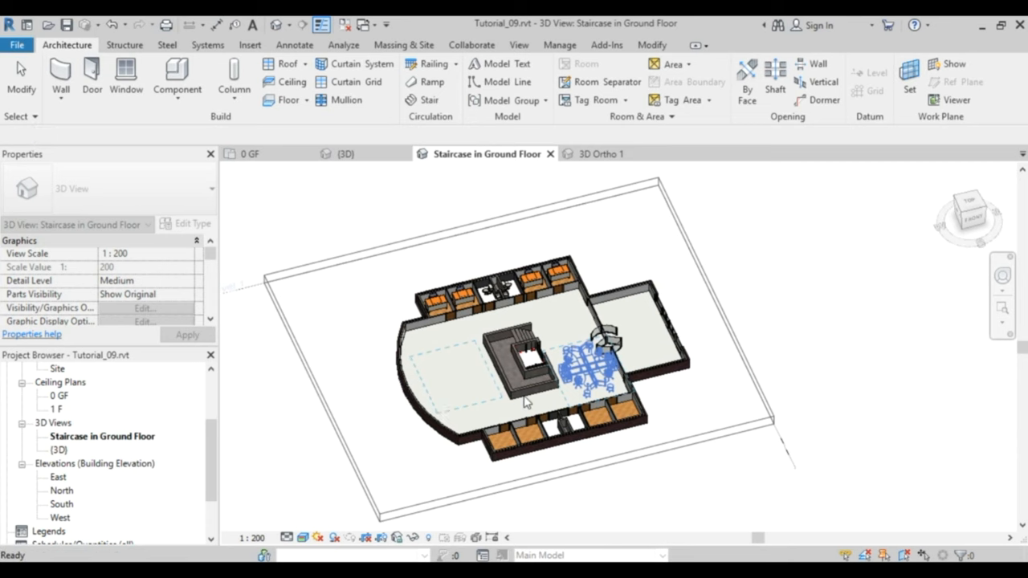
{"action": "left_click", "coordinate": [526, 402]}
{"action": "key", "text": "Escape"}
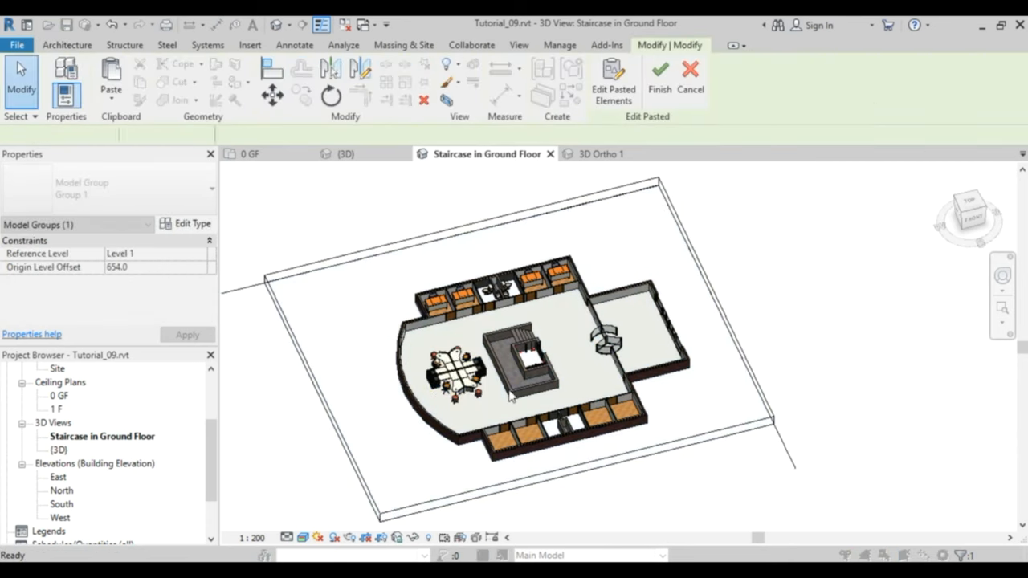
{"action": "scroll", "coordinate": [499, 402], "scroll_direction": "up", "scroll_amount": 4}
{"action": "scroll", "coordinate": [499, 402], "scroll_direction": "up", "scroll_amount": 4}
{"action": "middle_click_drag", "start_coordinate": [499, 402], "coordinate": [611, 382]}
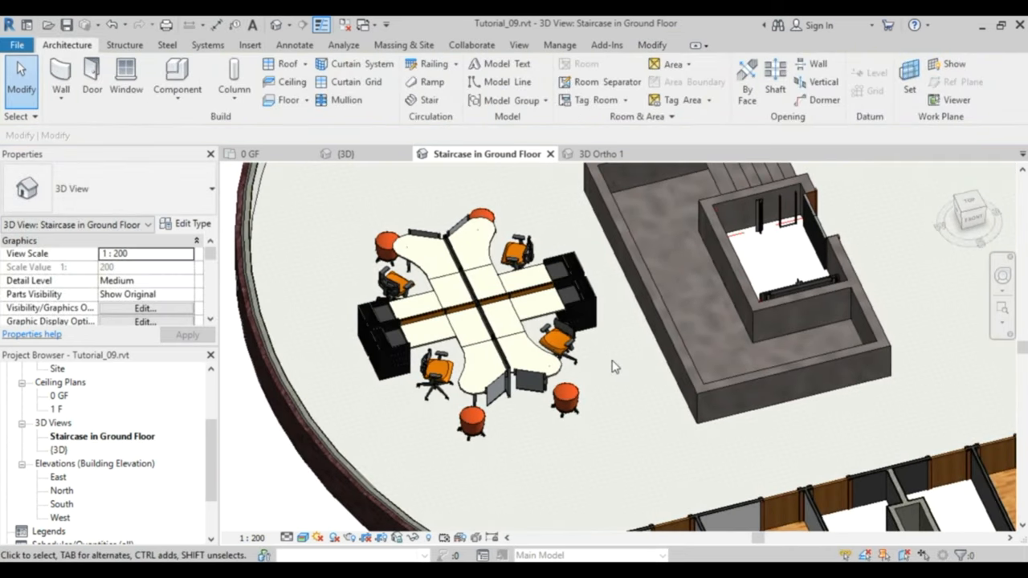
{"action": "scroll", "coordinate": [612, 366], "scroll_direction": "down", "scroll_amount": 5}
{"action": "scroll", "coordinate": [576, 406], "scroll_direction": "up", "scroll_amount": 2}
{"action": "scroll", "coordinate": [576, 405], "scroll_direction": "up", "scroll_amount": 1}
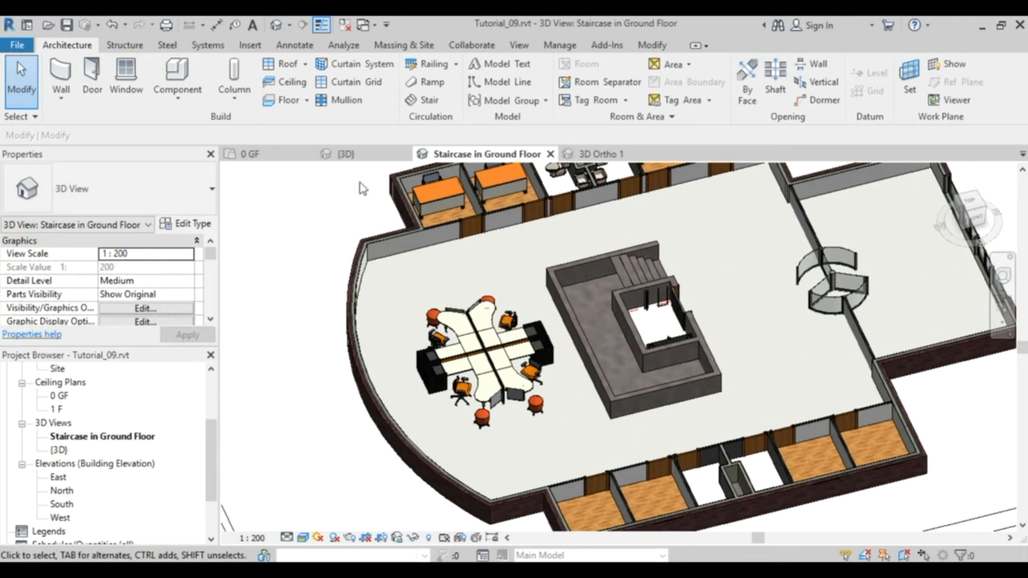
Start Place a Component, bring up Load Family and go up to the US Metric library folder
{"action": "left_click", "coordinate": [178, 101]}
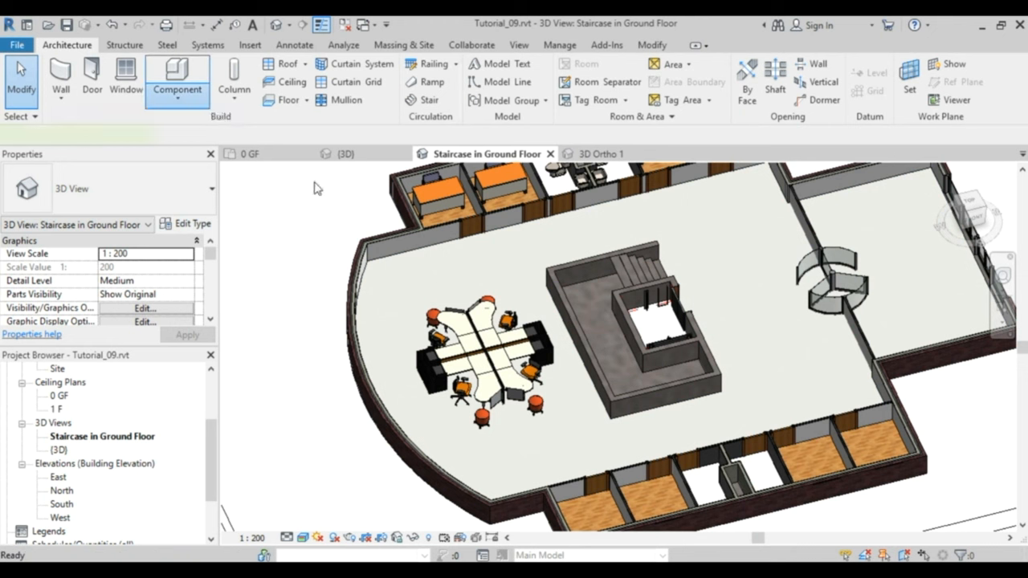
{"action": "left_click", "coordinate": [193, 128]}
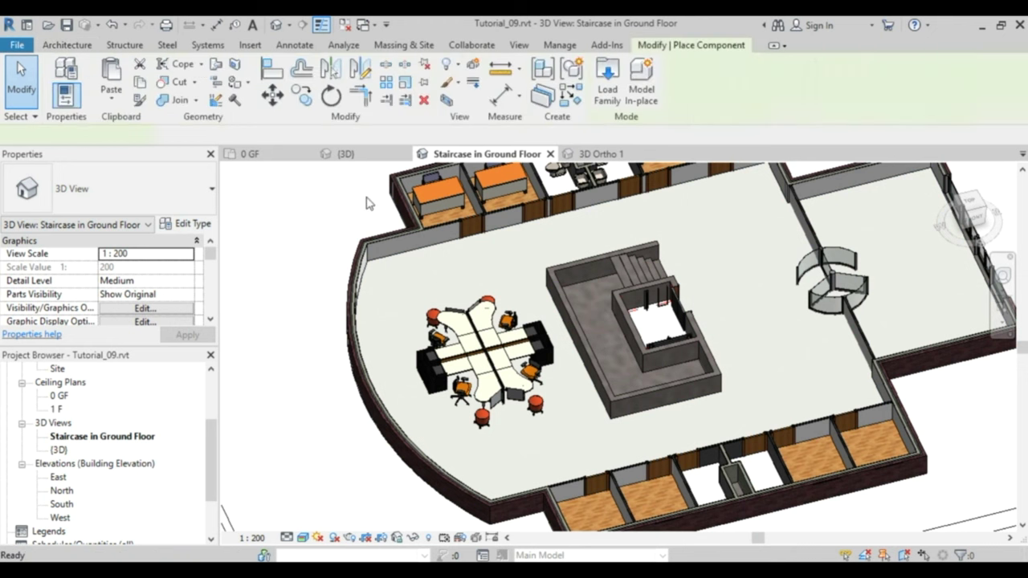
{"action": "left_click", "coordinate": [607, 85]}
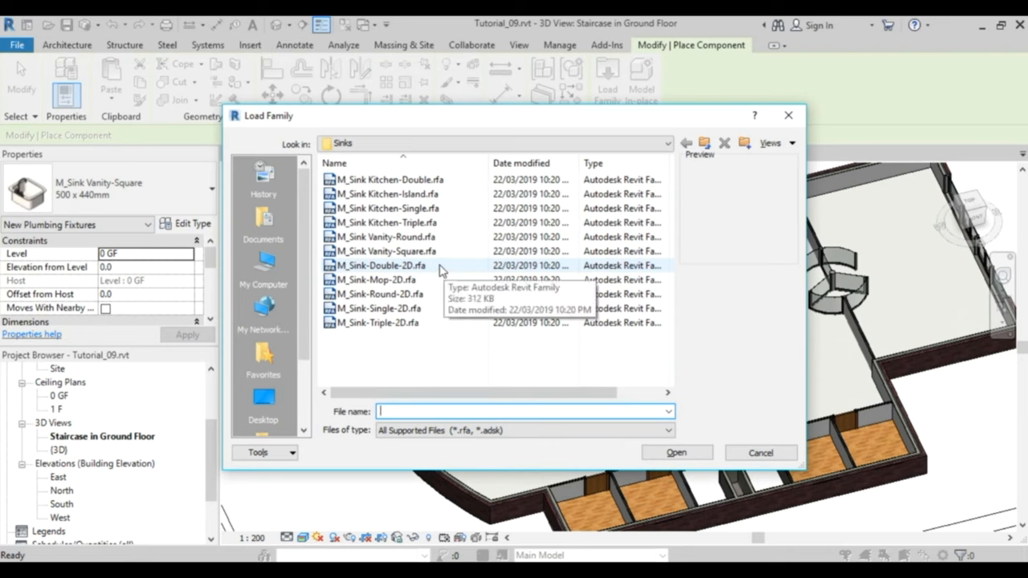
{"action": "left_click", "coordinate": [707, 147]}
{"action": "left_click", "coordinate": [706, 146]}
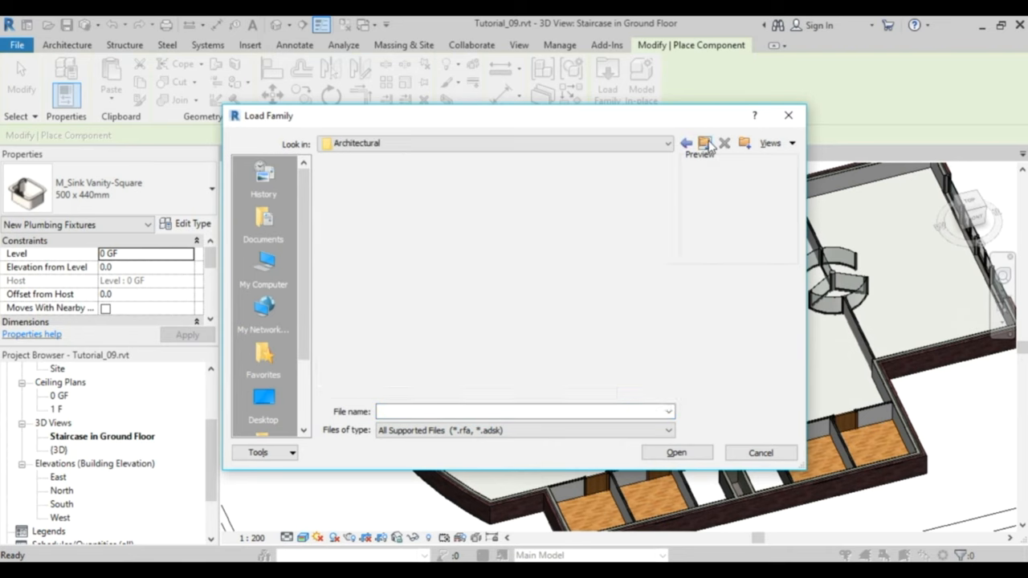
{"action": "left_click", "coordinate": [706, 147]}
{"action": "mouse_move", "coordinate": [669, 180]}
{"action": "left_mouse_down"}
{"action": "mouse_move", "coordinate": [667, 271]}
{"action": "mouse_move", "coordinate": [666, 241]}
{"action": "left_mouse_up"}
{"action": "scroll", "coordinate": [498, 241], "scroll_direction": "up", "scroll_amount": 2}
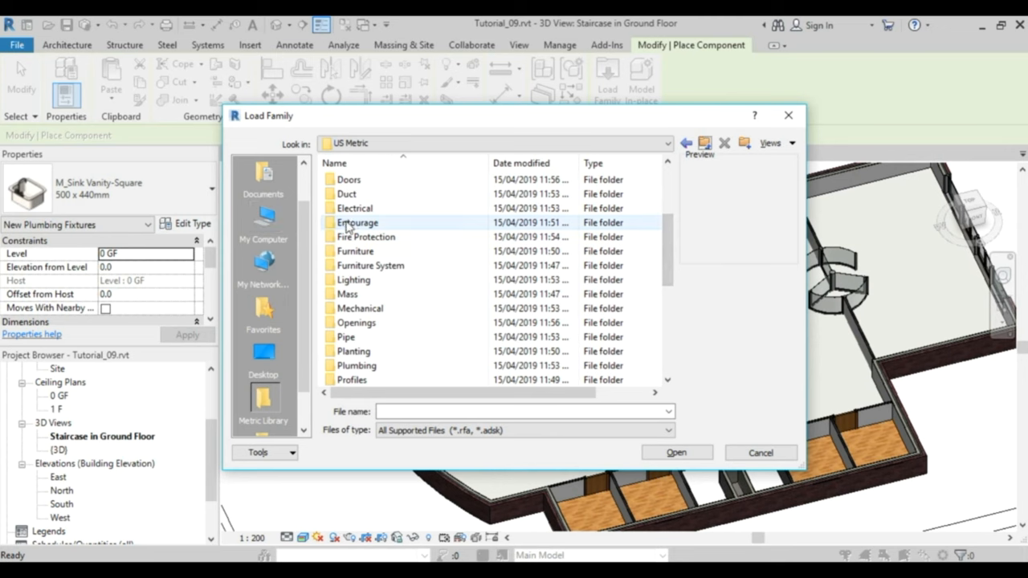
In Entourage, select M_RPC Female.rfa and M_RPC Male.rfa together and load them
{"action": "double_click", "coordinate": [350, 223]}
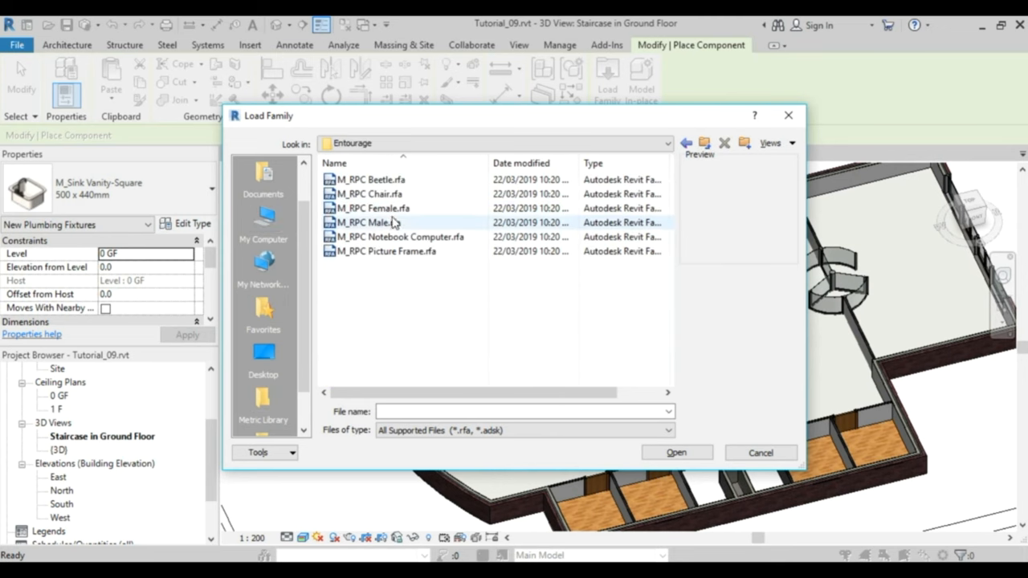
{"action": "left_click", "coordinate": [373, 208]}
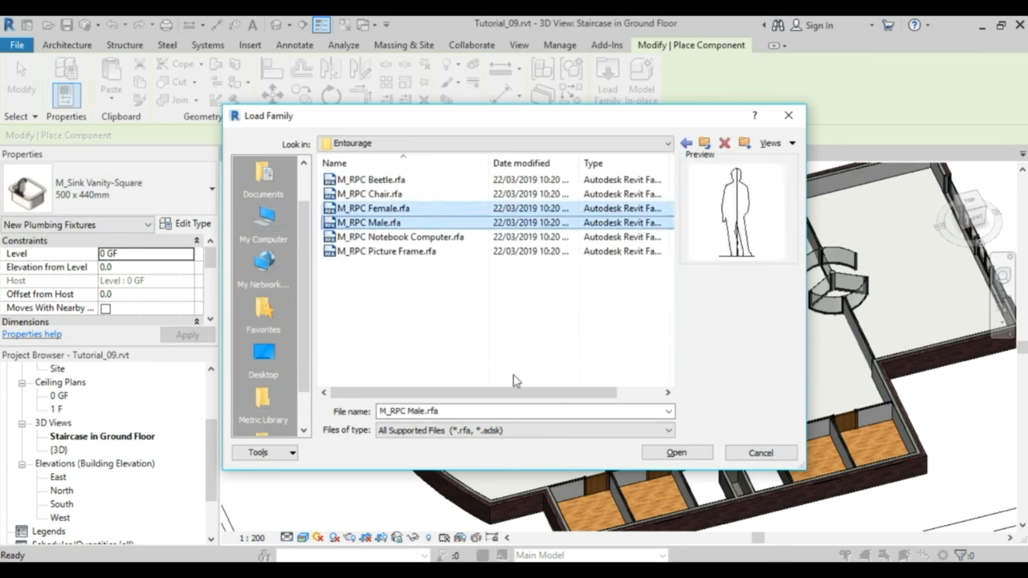
{"action": "left_click", "coordinate": [675, 452]}
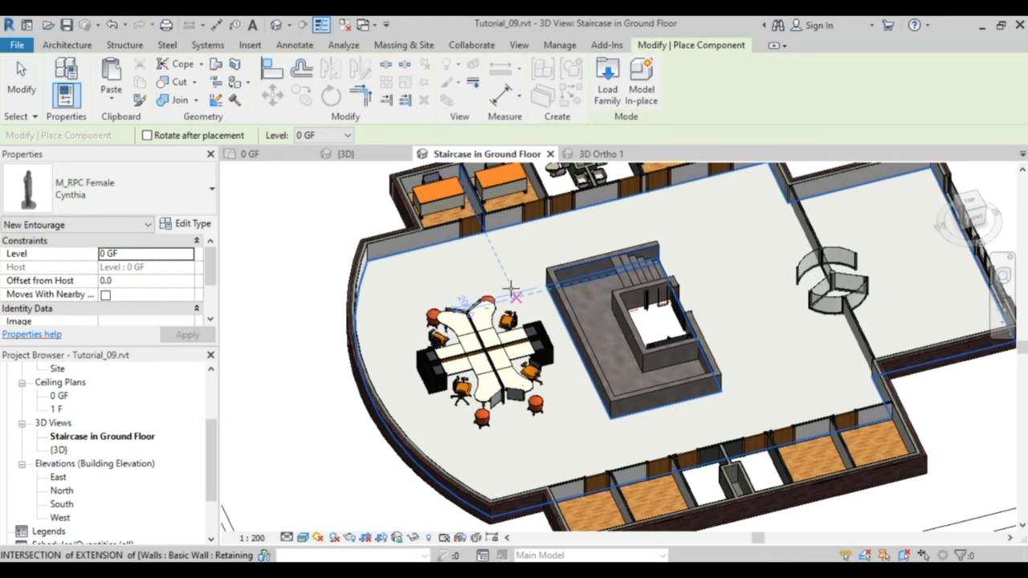
Switch the RPC Female type to Cathy, then cancel placement without adding anyone
{"action": "left_click", "coordinate": [125, 193]}
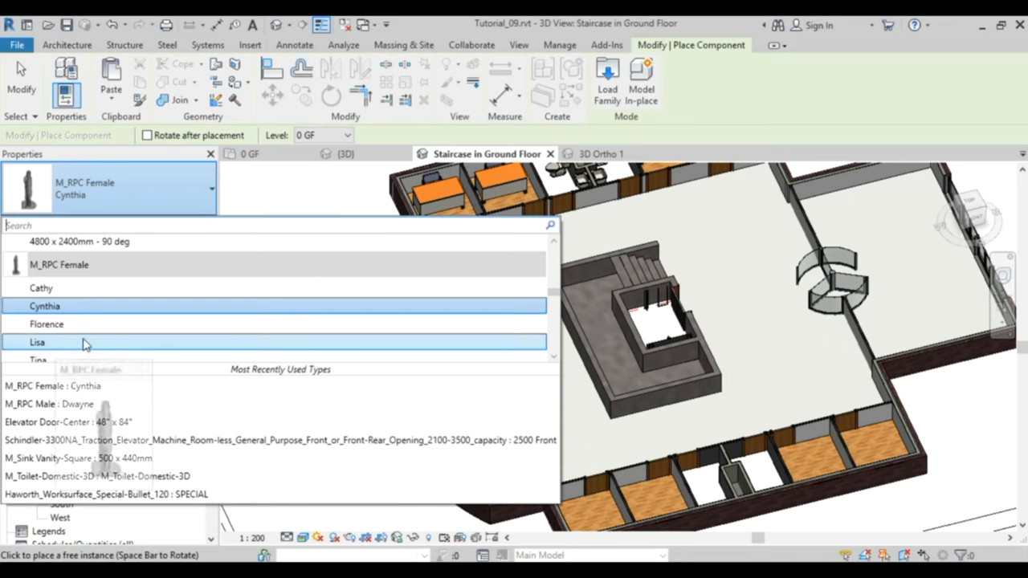
{"action": "scroll", "coordinate": [79, 331], "scroll_direction": "down", "scroll_amount": 2}
{"action": "scroll", "coordinate": [103, 325], "scroll_direction": "down", "scroll_amount": 2}
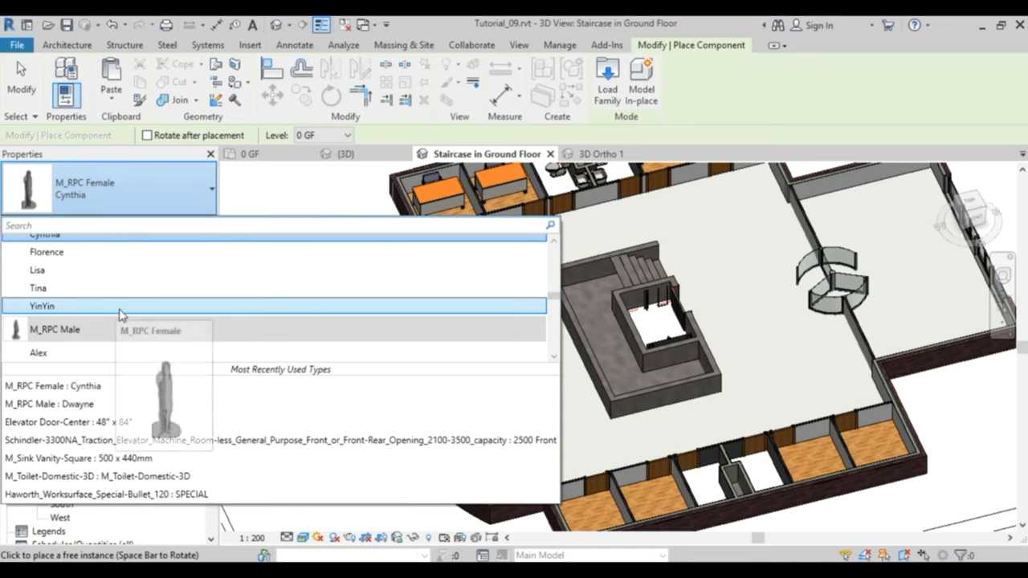
{"action": "scroll", "coordinate": [112, 315], "scroll_direction": "down", "scroll_amount": 2}
{"action": "scroll", "coordinate": [128, 310], "scroll_direction": "down", "scroll_amount": 2}
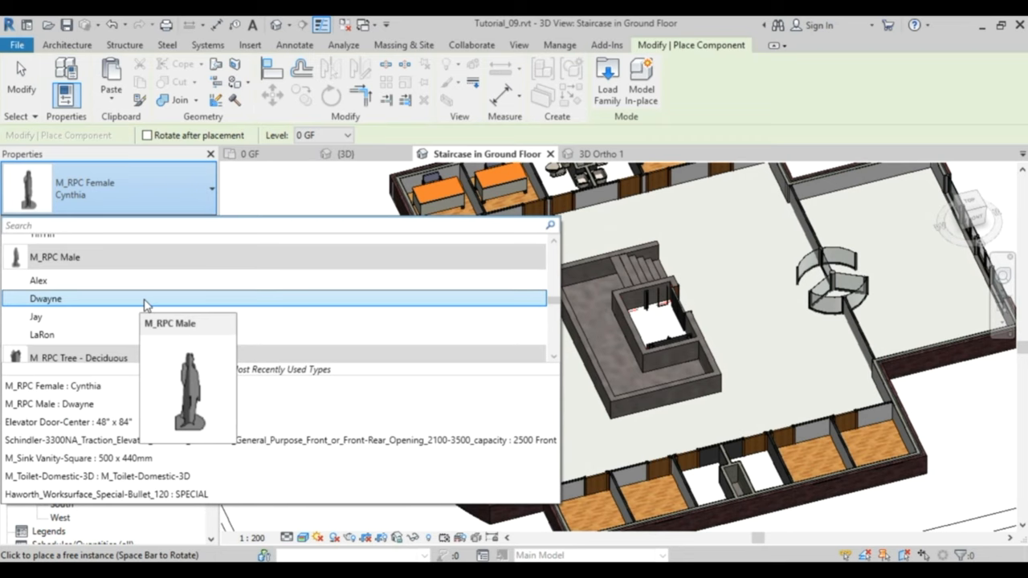
{"action": "scroll", "coordinate": [146, 303], "scroll_direction": "up", "scroll_amount": 2}
{"action": "scroll", "coordinate": [96, 281], "scroll_direction": "up", "scroll_amount": 2}
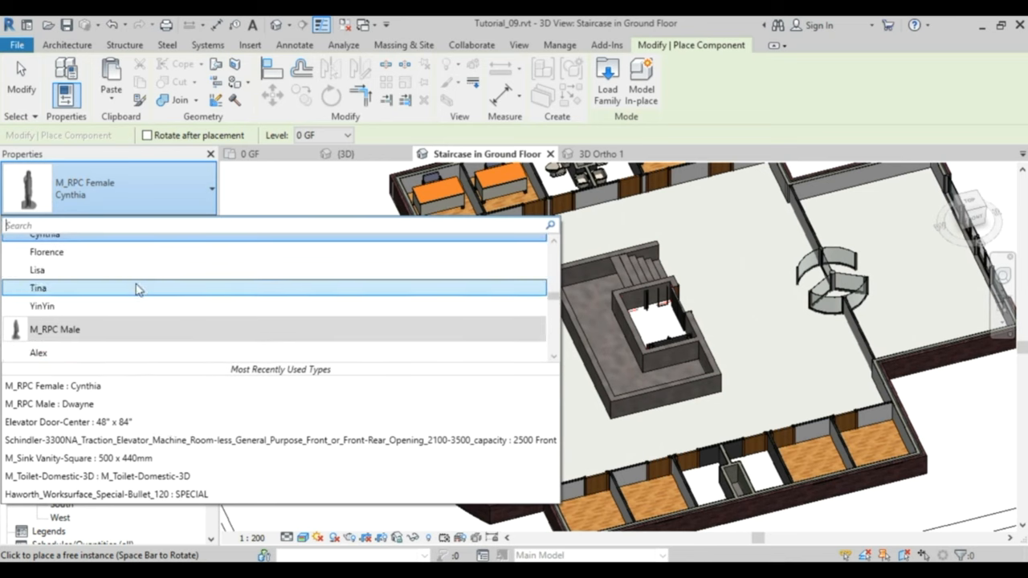
{"action": "scroll", "coordinate": [96, 281], "scroll_direction": "up", "scroll_amount": 2}
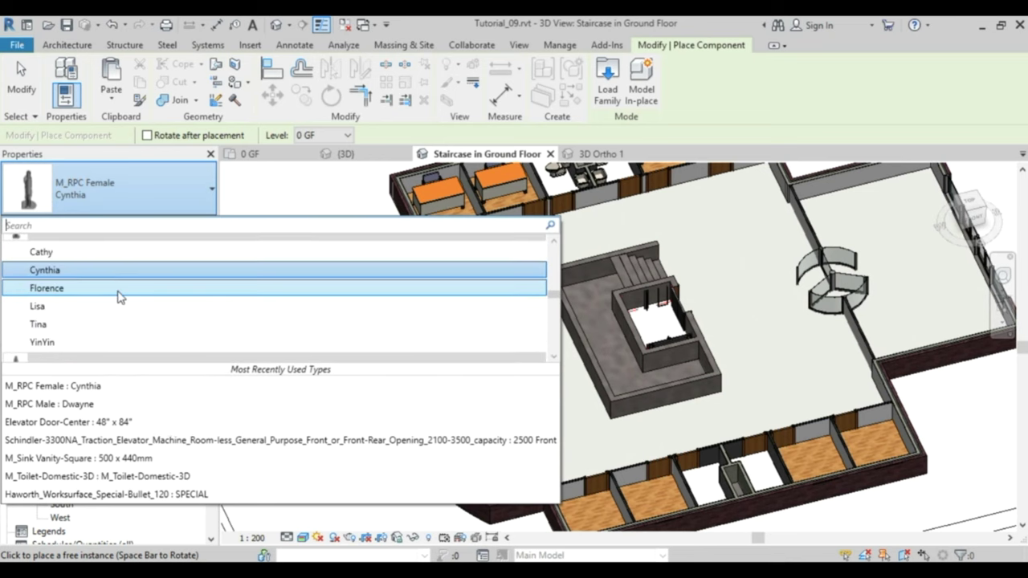
{"action": "left_click", "coordinate": [70, 253]}
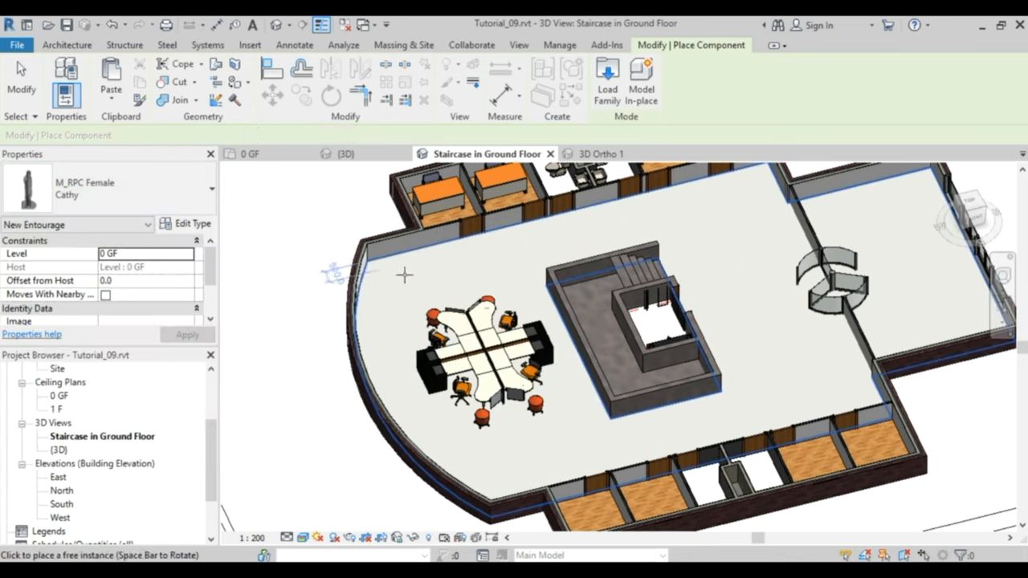
{"action": "key", "text": "Escape"}
{"action": "key", "text": "Escape"}
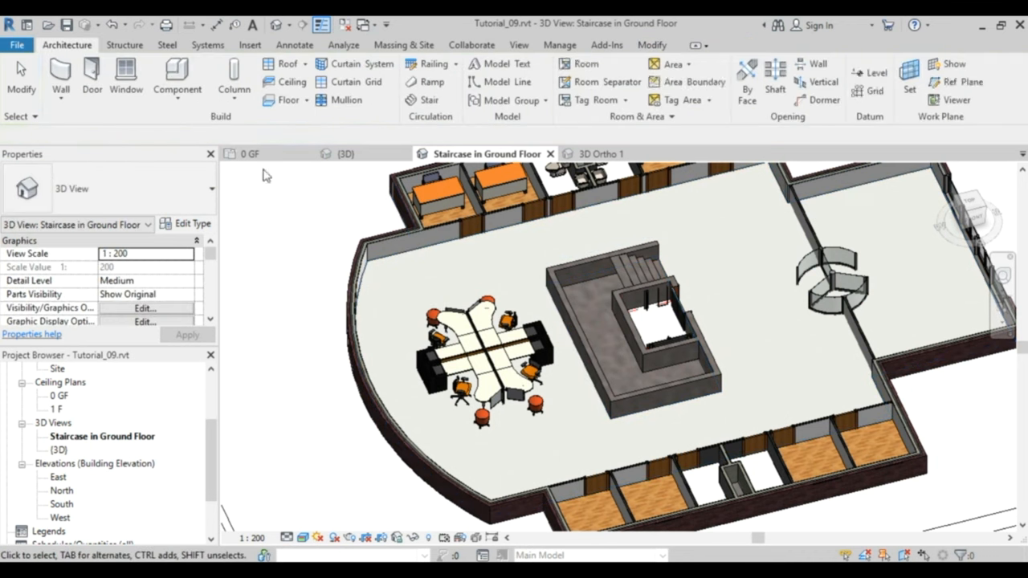
Start Place Component on the 0 GF plan and place Cathy beside the workstation cluster
{"action": "left_click", "coordinate": [249, 153]}
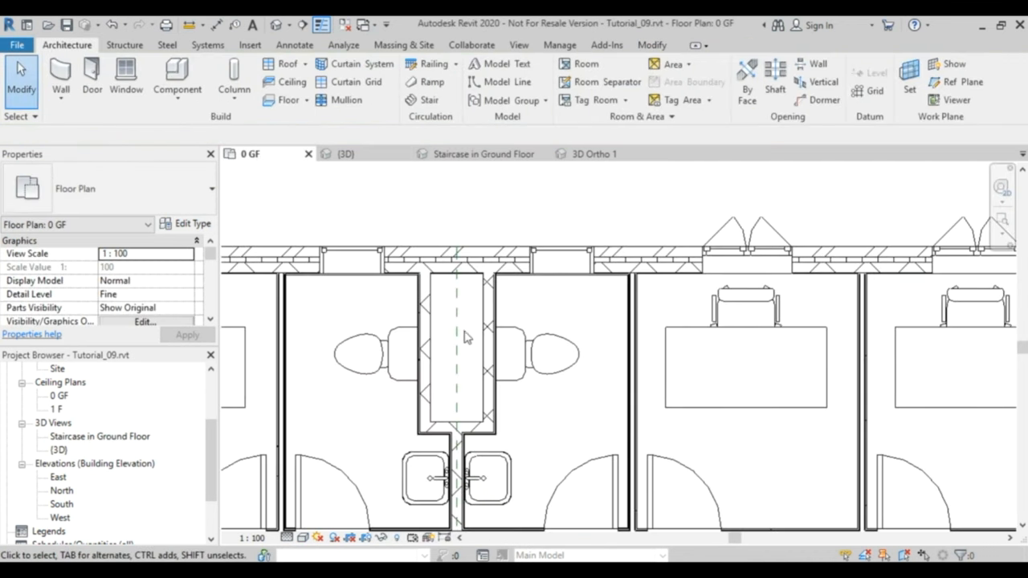
{"action": "scroll", "coordinate": [469, 343], "scroll_direction": "down", "scroll_amount": 3}
{"action": "middle_click_drag", "start_coordinate": [473, 426], "coordinate": [667, 249]}
{"action": "scroll", "coordinate": [666, 248], "scroll_direction": "up", "scroll_amount": 4}
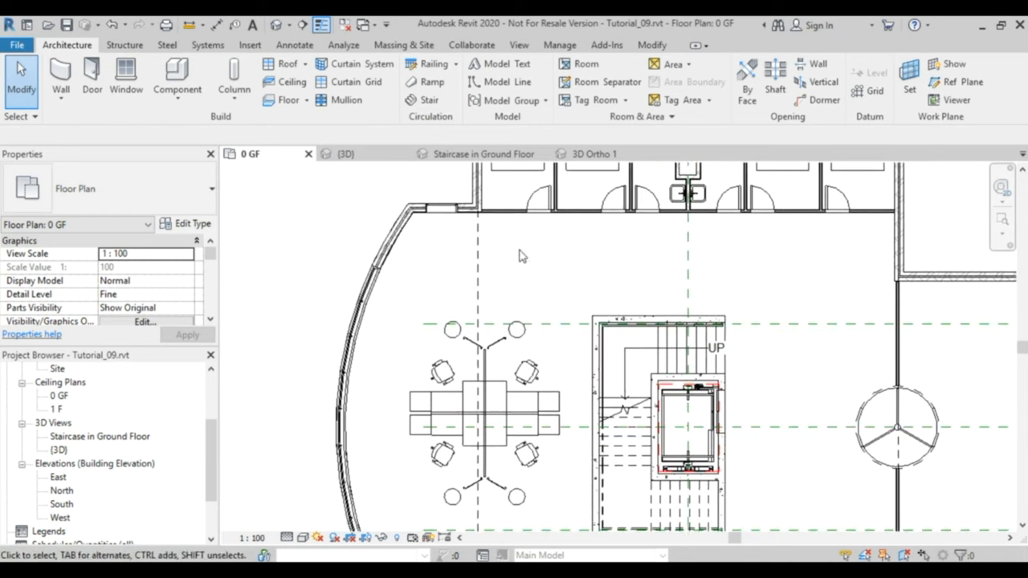
{"action": "left_click", "coordinate": [178, 96]}
{"action": "left_click", "coordinate": [196, 127]}
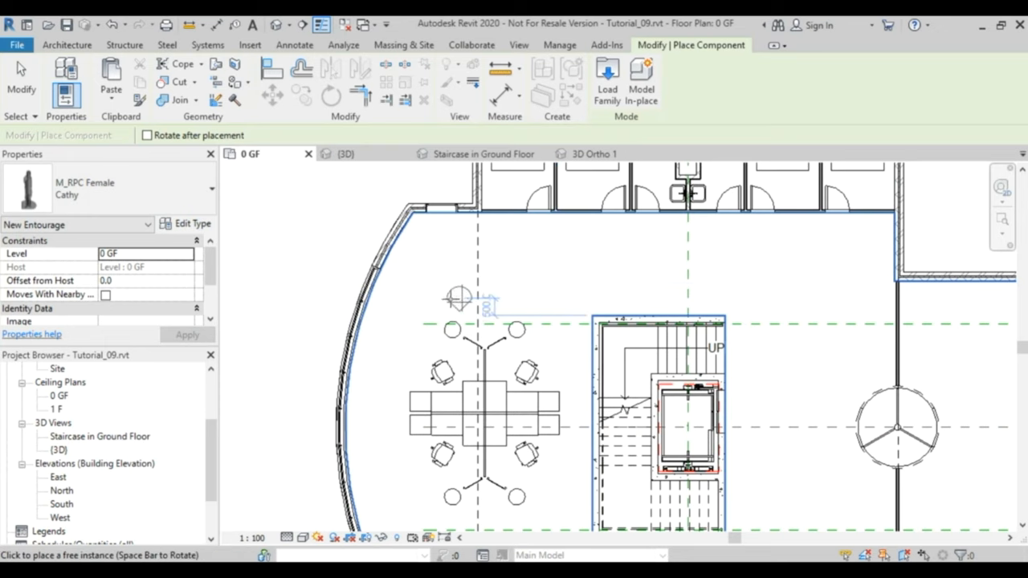
{"action": "left_click", "coordinate": [420, 351]}
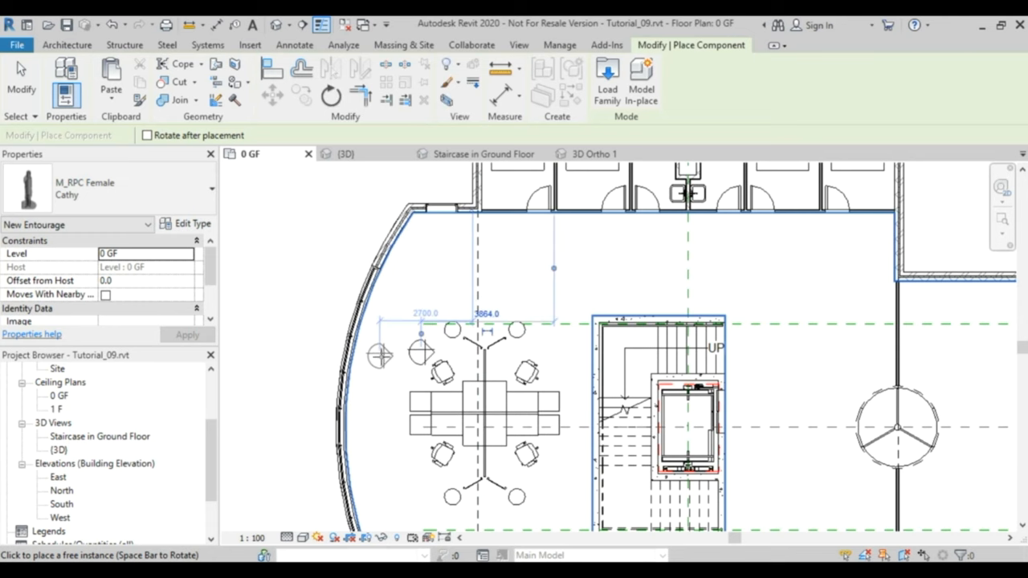
Switch the person type to Lisa, then to Dwayne, and place Dwayne near a workstation chair
{"action": "left_click", "coordinate": [143, 193]}
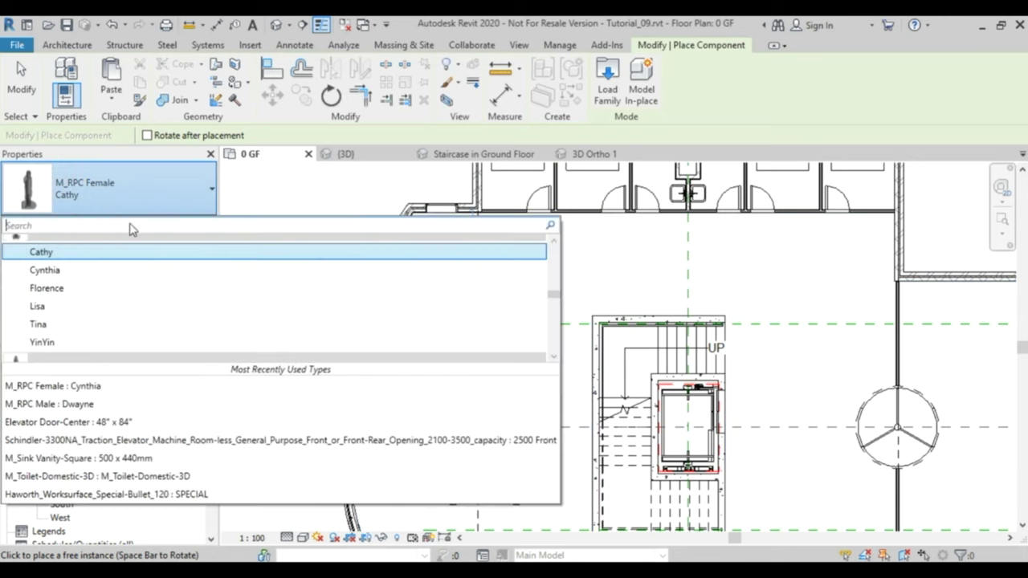
{"action": "left_click", "coordinate": [82, 306]}
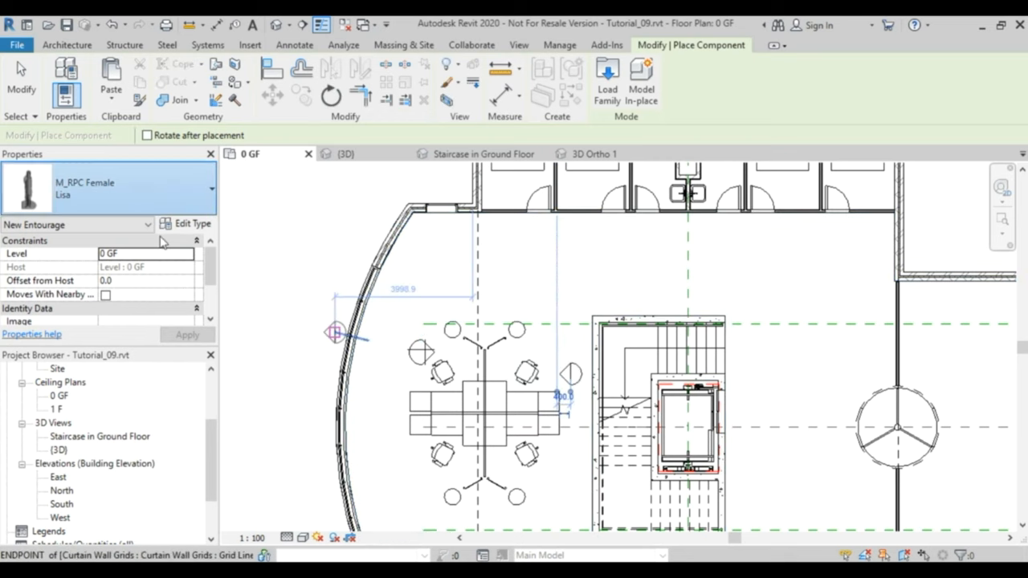
{"action": "left_click", "coordinate": [161, 188]}
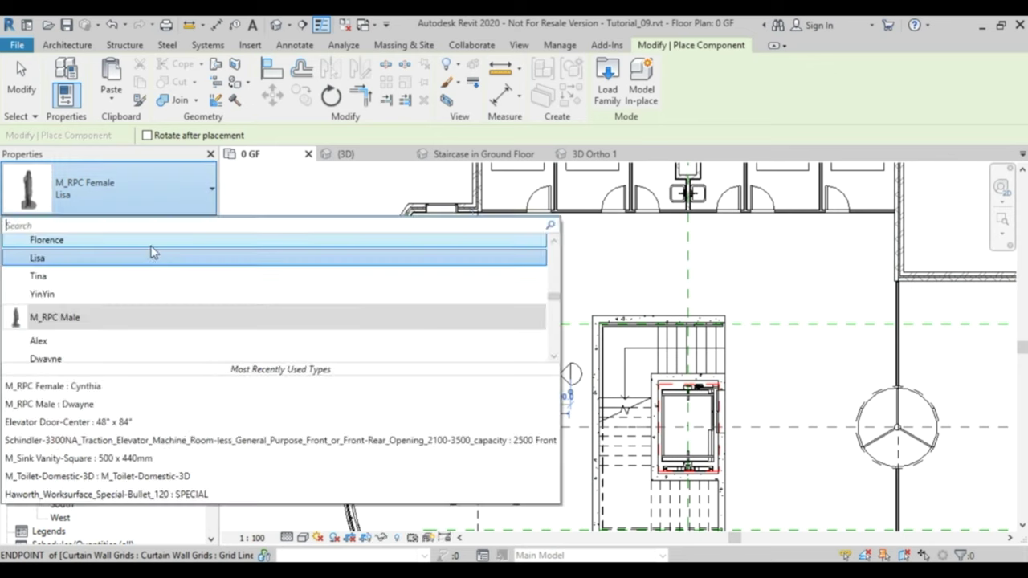
{"action": "left_click", "coordinate": [64, 360]}
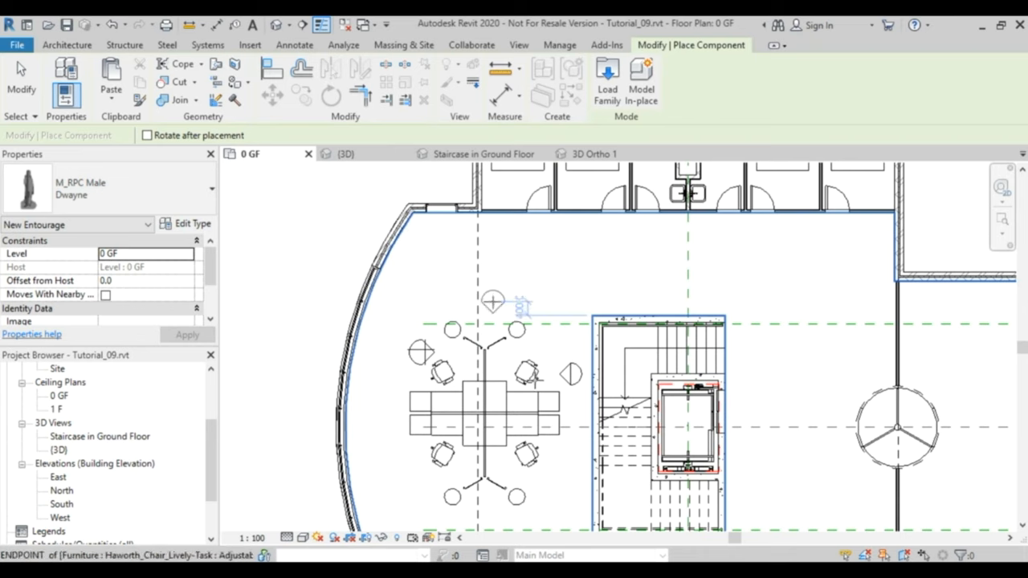
{"action": "left_click", "coordinate": [491, 301]}
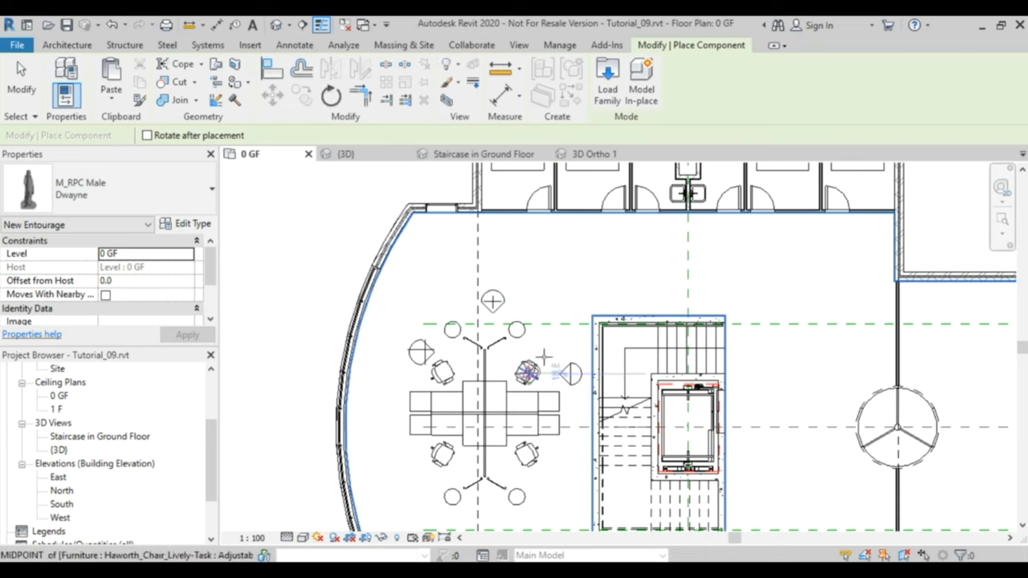
{"action": "key", "text": "Escape"}
{"action": "key", "text": "Escape"}
Set the Staircase in Ground Floor 3D view to Realistic style and Fine detail, then return to 0 GF
{"action": "left_click", "coordinate": [482, 153]}
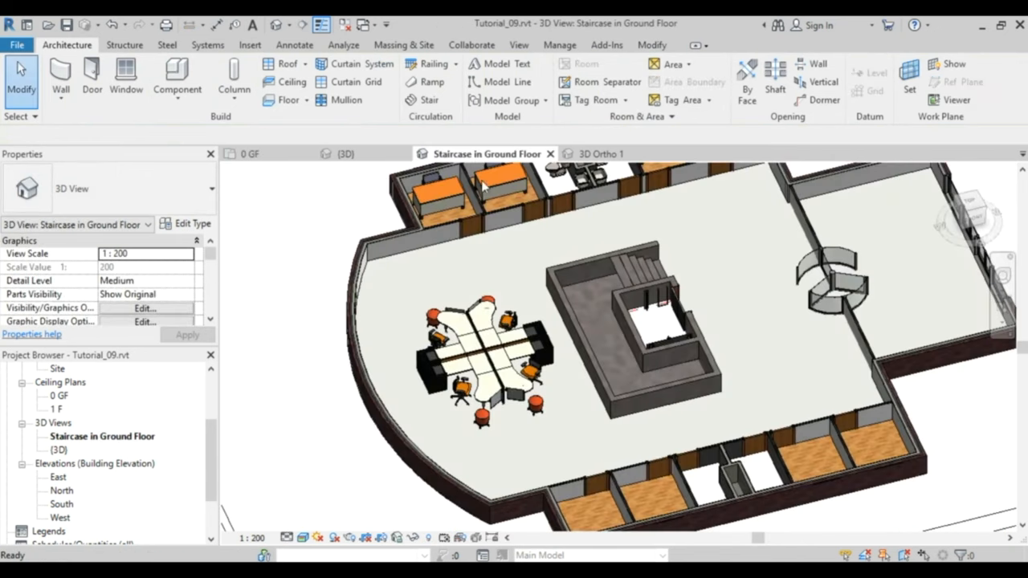
{"action": "scroll", "coordinate": [538, 353], "scroll_direction": "up", "scroll_amount": 3}
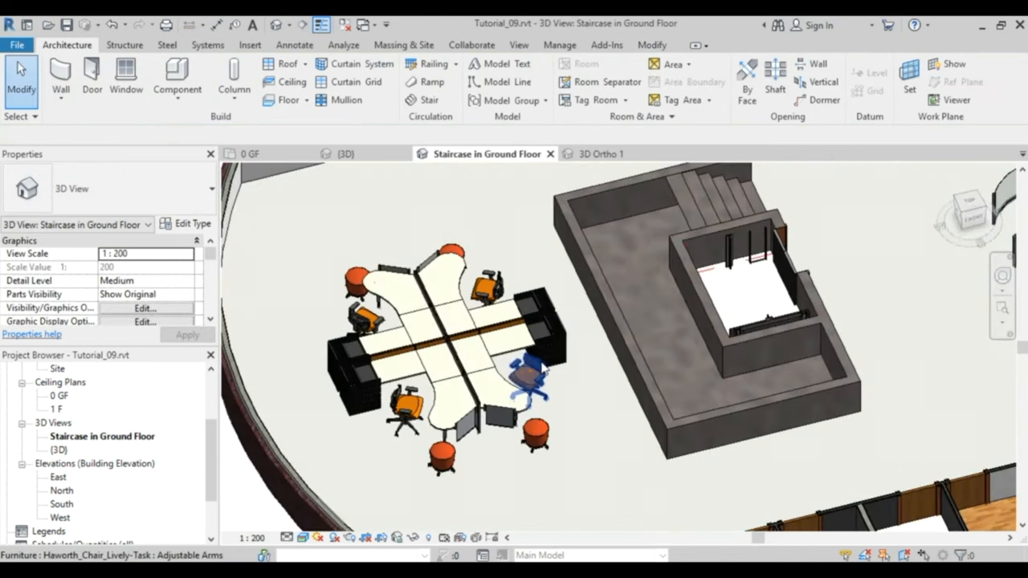
{"action": "scroll", "coordinate": [542, 369], "scroll_direction": "down", "scroll_amount": 1}
{"action": "scroll", "coordinate": [562, 373], "scroll_direction": "up", "scroll_amount": 2}
{"action": "scroll", "coordinate": [577, 379], "scroll_direction": "down", "scroll_amount": 3}
{"action": "scroll", "coordinate": [576, 379], "scroll_direction": "up", "scroll_amount": 1}
{"action": "left_click", "coordinate": [302, 537]}
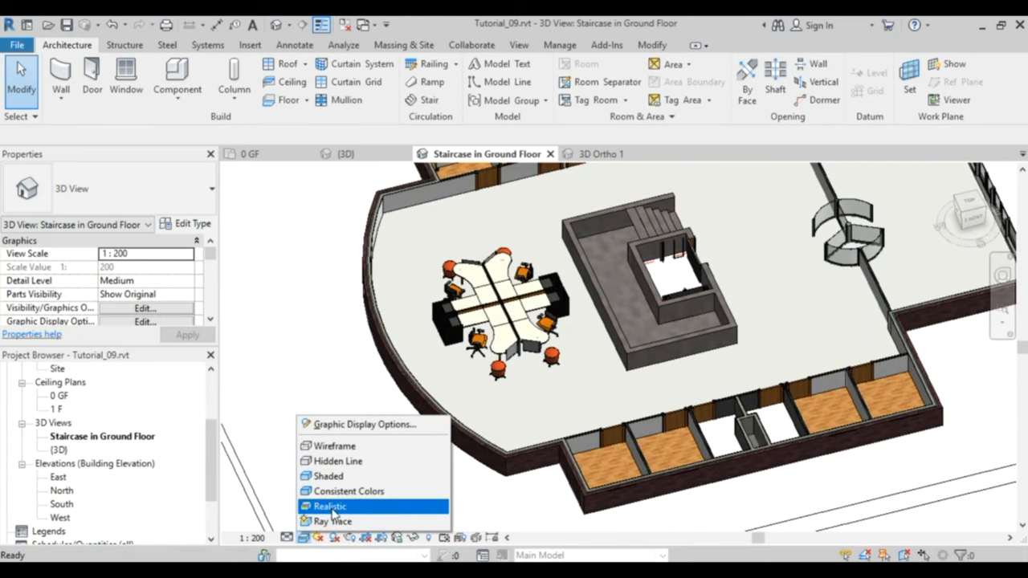
{"action": "left_click", "coordinate": [331, 507]}
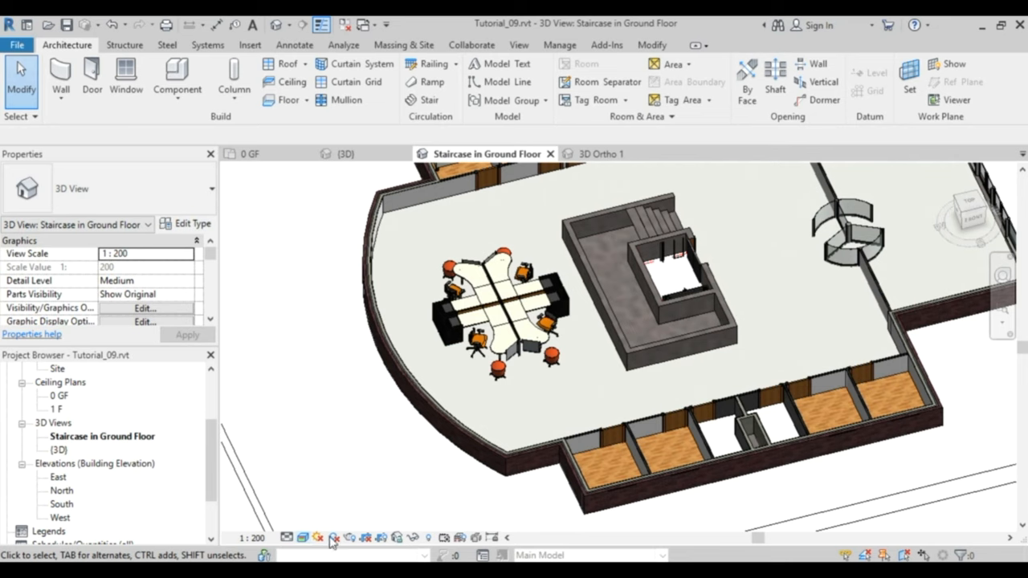
{"action": "left_click", "coordinate": [288, 538]}
{"action": "left_click", "coordinate": [309, 513]}
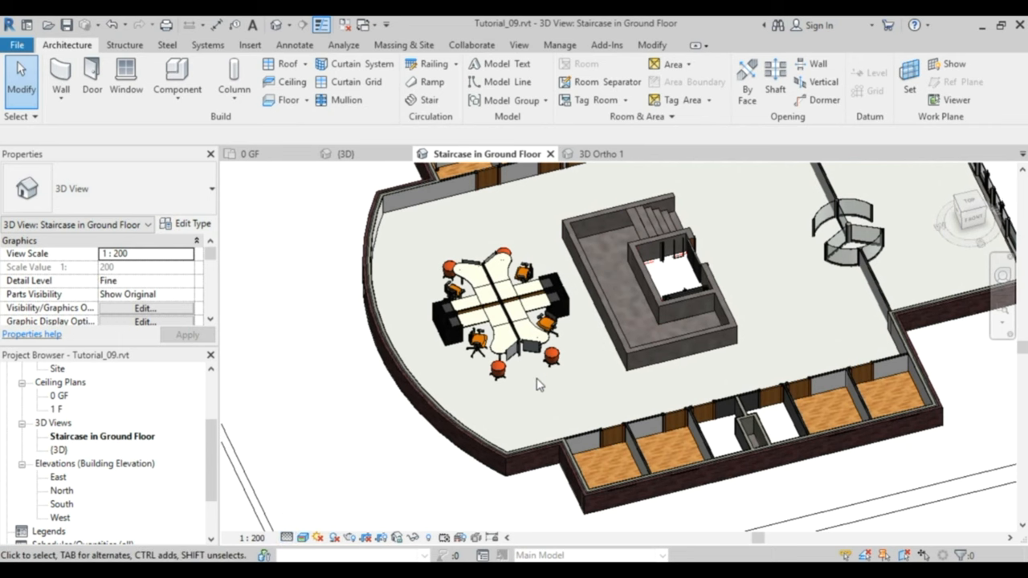
{"action": "middle_click_drag", "start_coordinate": [544, 389], "coordinate": [578, 341], "text": "shift"}
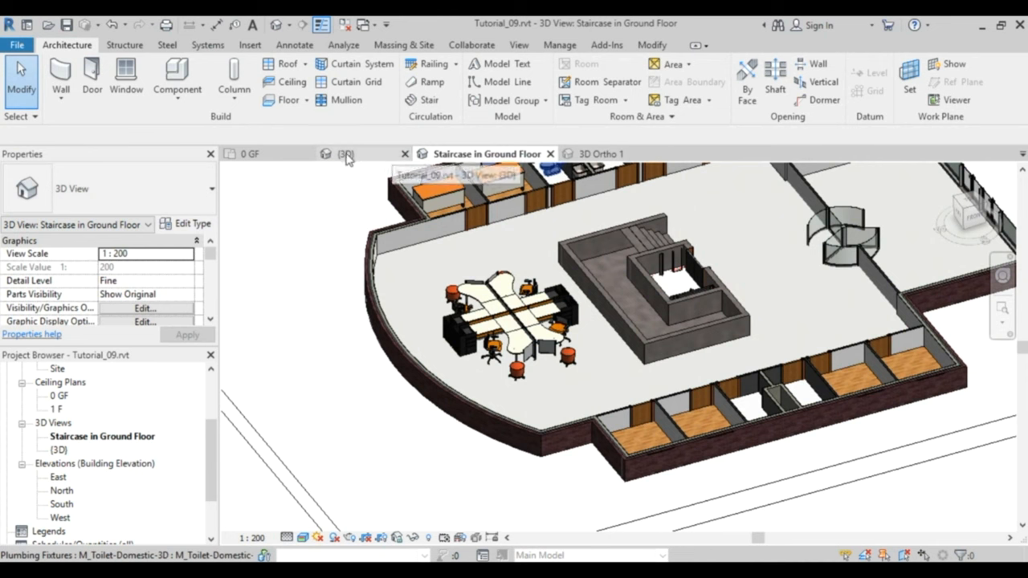
{"action": "left_click", "coordinate": [256, 153]}
{"action": "scroll", "coordinate": [540, 289], "scroll_direction": "down", "scroll_amount": 3}
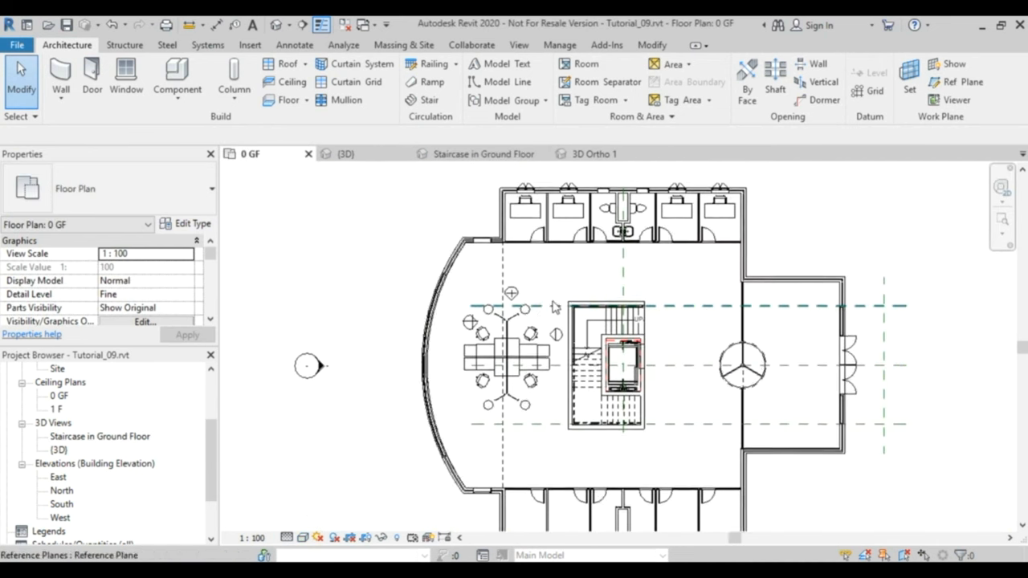
Place a camera on the plan aimed toward the workstation cluster, creating 3D View 1
{"action": "middle_click_drag", "start_coordinate": [562, 305], "coordinate": [522, 309]}
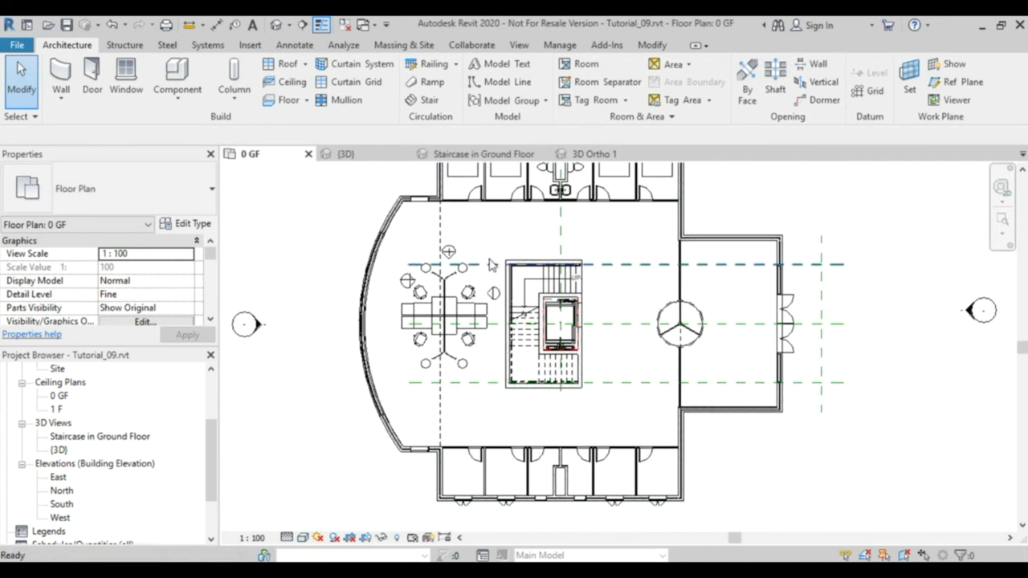
{"action": "left_click", "coordinate": [289, 27]}
{"action": "left_click", "coordinate": [301, 82]}
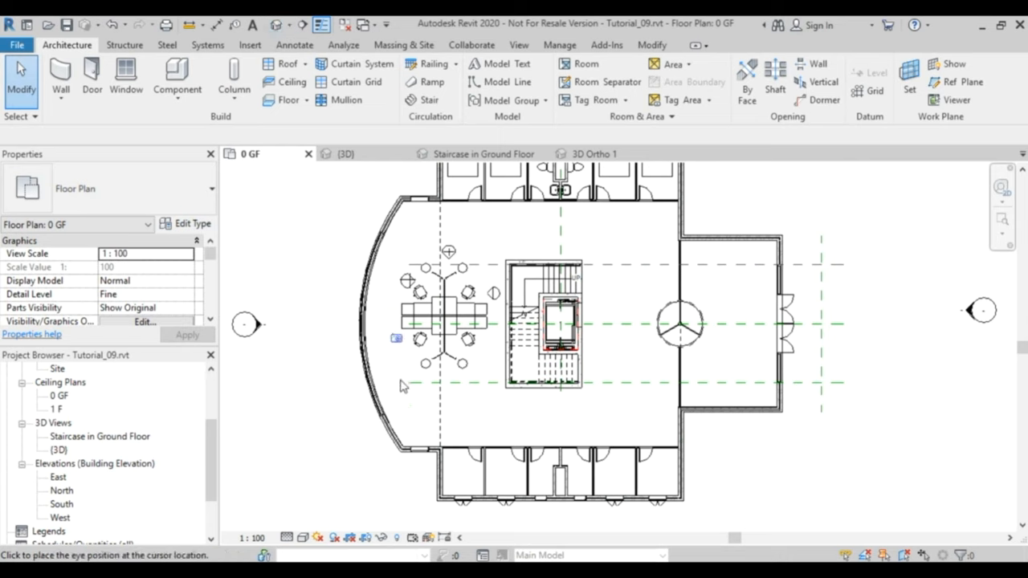
{"action": "left_click", "coordinate": [388, 402]}
{"action": "left_click", "coordinate": [492, 263]}
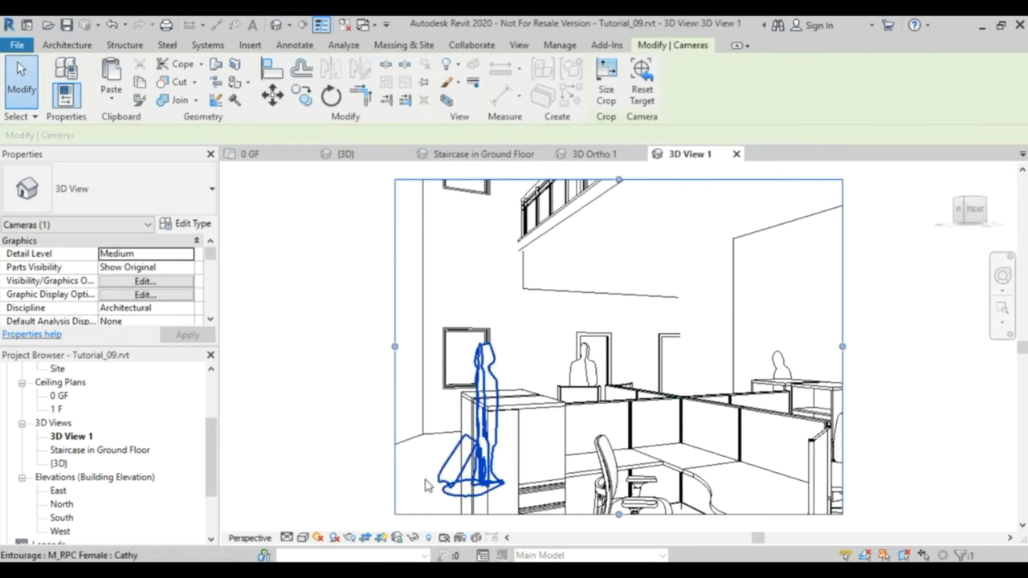
Render the camera view Realistic, show its whole frame, and stop editing the camera
{"action": "left_click", "coordinate": [303, 538]}
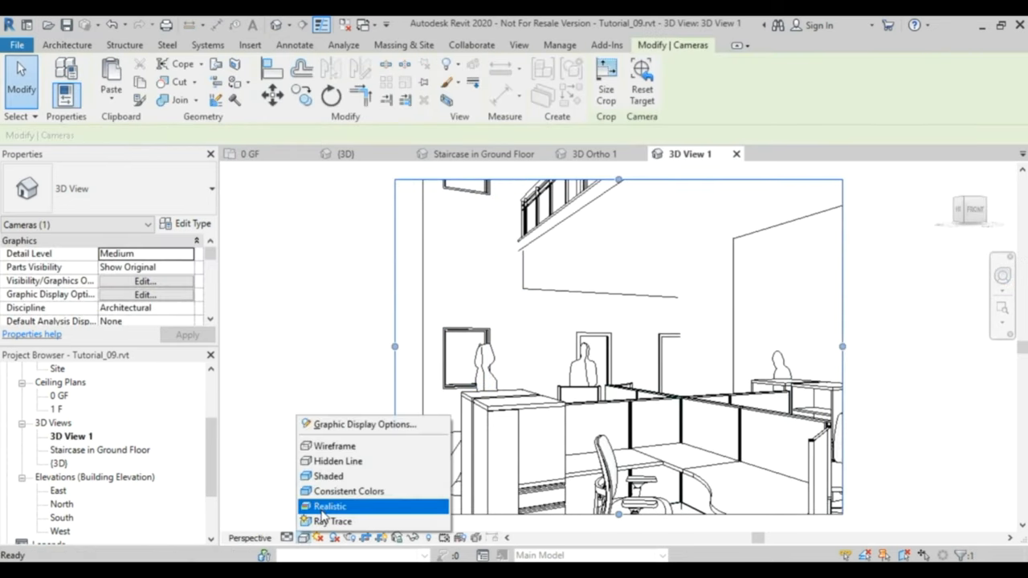
{"action": "left_click", "coordinate": [329, 506]}
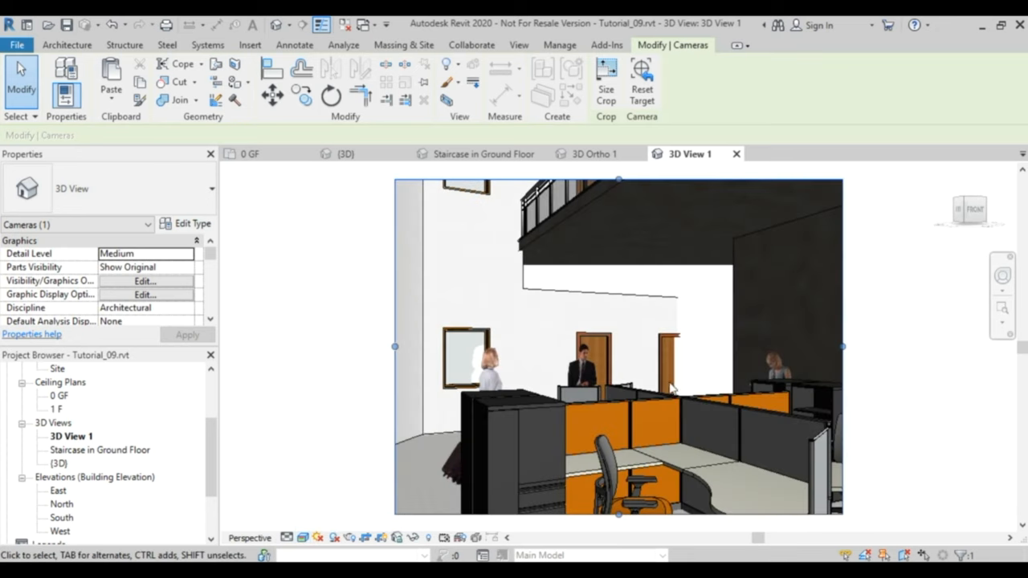
{"action": "scroll", "coordinate": [619, 386], "scroll_direction": "up", "scroll_amount": 3}
{"action": "scroll", "coordinate": [618, 387], "scroll_direction": "up", "scroll_amount": 3}
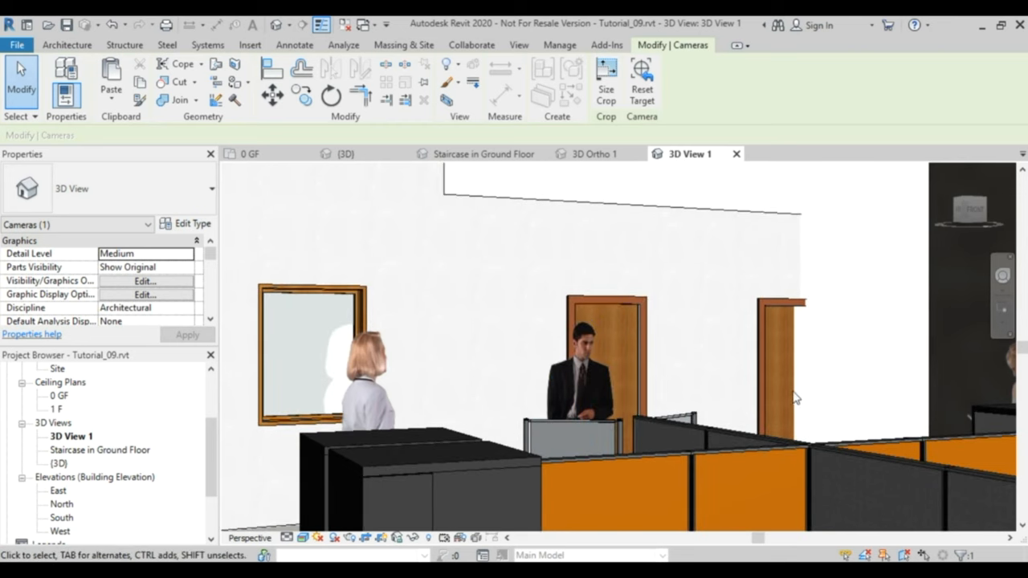
{"action": "scroll", "coordinate": [796, 397], "scroll_direction": "down", "scroll_amount": 2}
{"action": "middle_click_drag", "start_coordinate": [796, 396], "coordinate": [726, 347]}
{"action": "scroll", "coordinate": [725, 348], "scroll_direction": "up", "scroll_amount": 1}
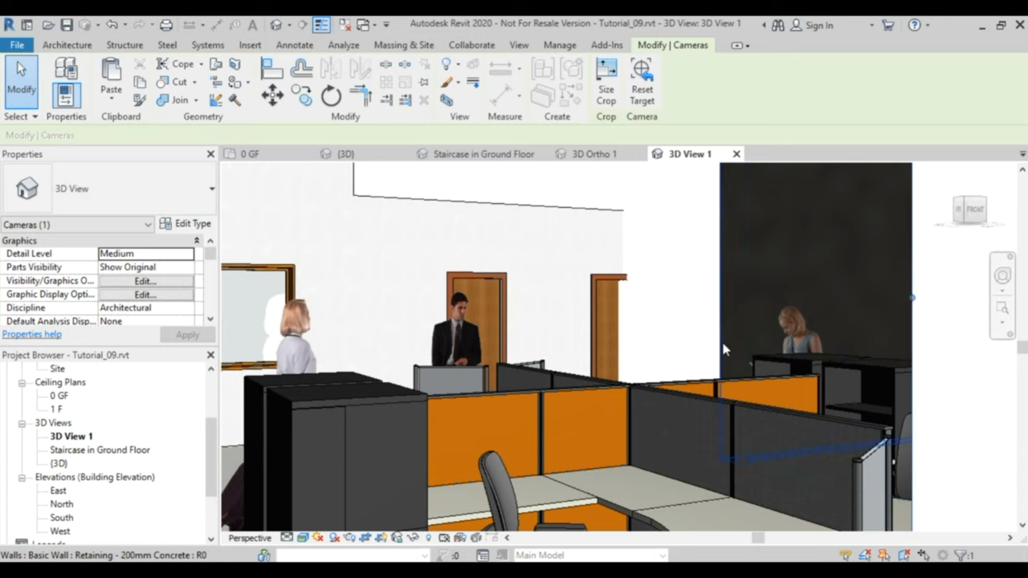
{"action": "scroll", "coordinate": [678, 379], "scroll_direction": "down", "scroll_amount": 4}
{"action": "scroll", "coordinate": [678, 379], "scroll_direction": "down", "scroll_amount": 2}
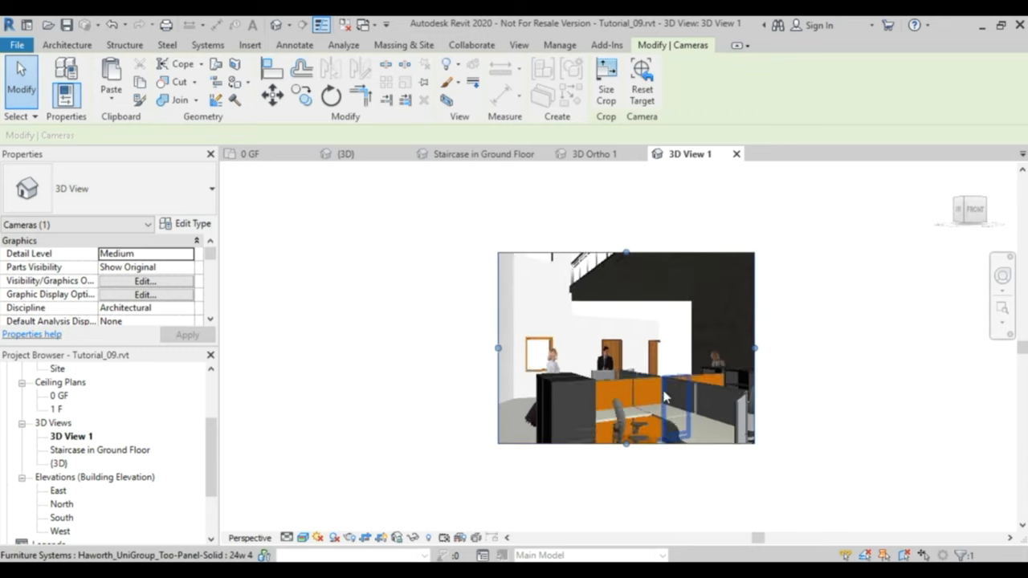
{"action": "middle_click_drag", "start_coordinate": [643, 361], "coordinate": [620, 375]}
{"action": "scroll", "coordinate": [610, 369], "scroll_direction": "down", "scroll_amount": 1}
{"action": "scroll", "coordinate": [588, 369], "scroll_direction": "up", "scroll_amount": 1}
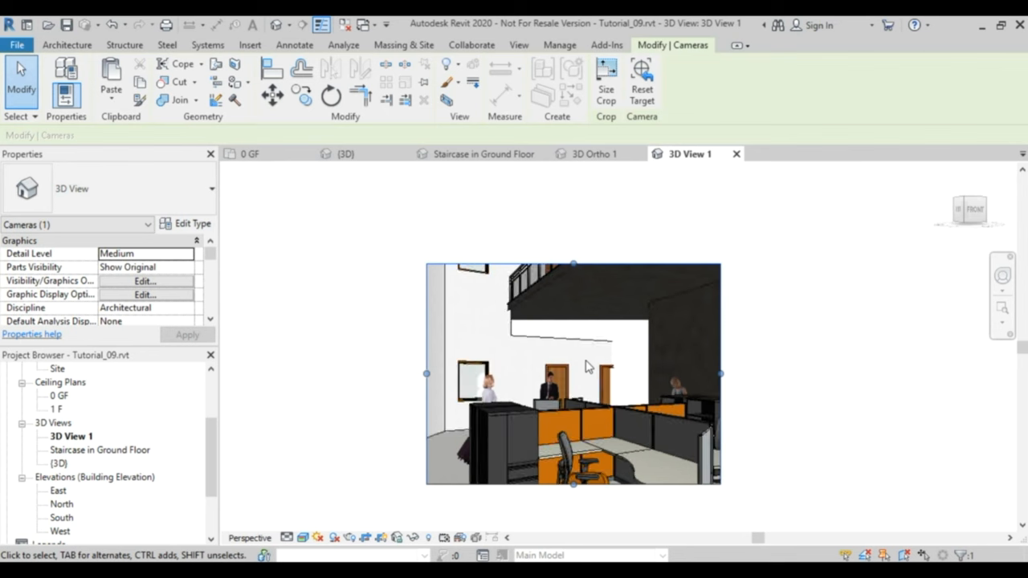
{"action": "key", "text": "Escape"}
{"action": "scroll", "coordinate": [121, 441], "scroll_direction": "up", "scroll_amount": 5}
{"action": "left_click", "coordinate": [51, 368]}
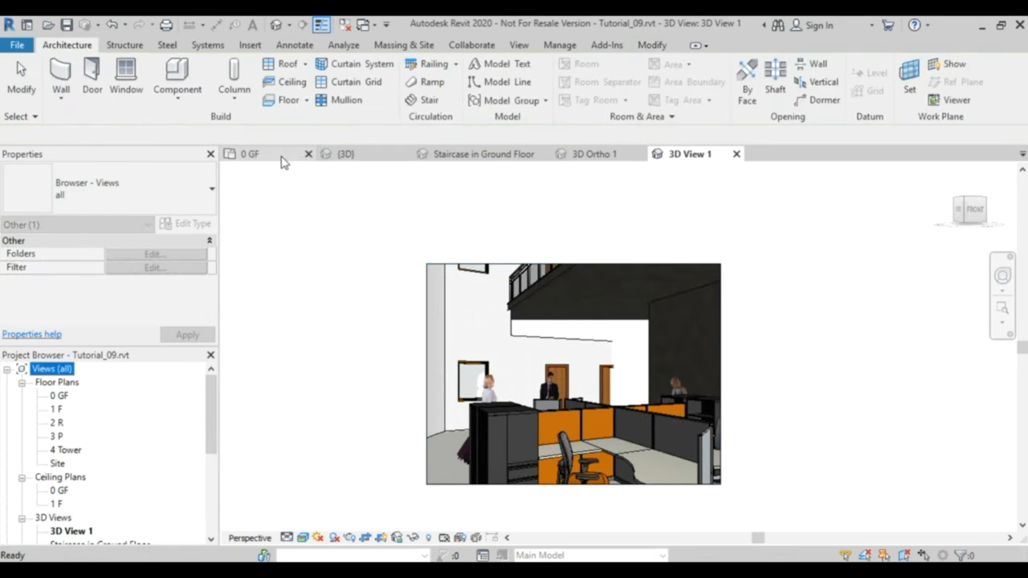
Hide Walls and Floors in the 0 GF plan via Visibility/Graphics overrides
{"action": "left_click", "coordinate": [250, 153]}
{"action": "middle_click_drag", "start_coordinate": [581, 278], "coordinate": [593, 343]}
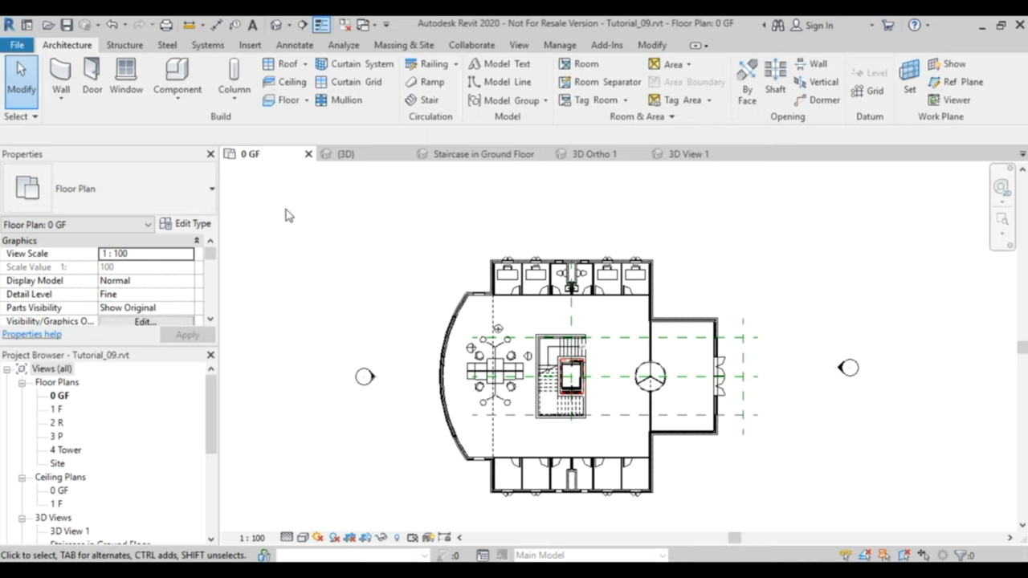
{"action": "left_click", "coordinate": [518, 45]}
{"action": "left_click", "coordinate": [132, 65]}
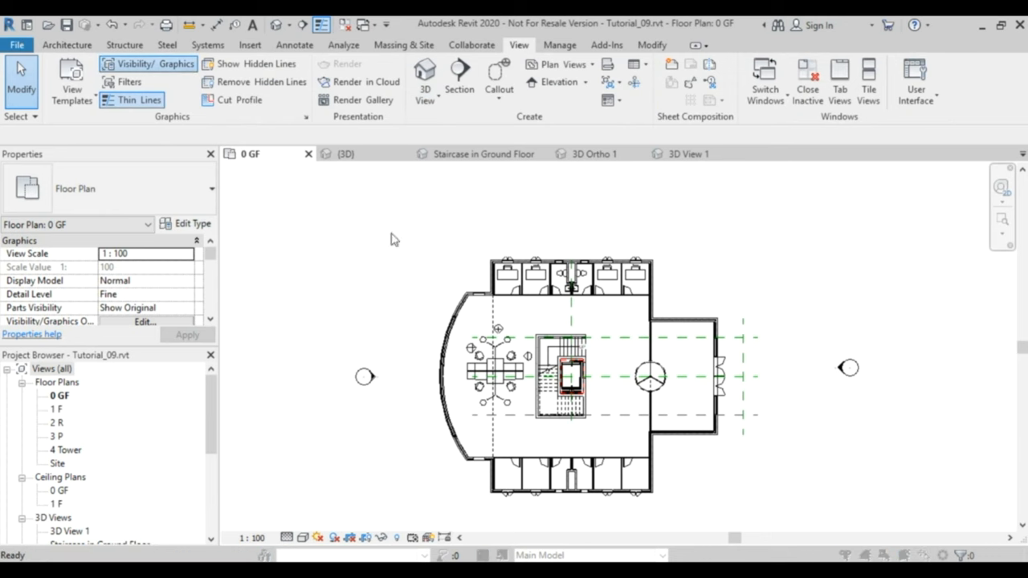
{"action": "mouse_move", "coordinate": [783, 193]}
{"action": "left_mouse_down"}
{"action": "mouse_move", "coordinate": [794, 366]}
{"action": "mouse_move", "coordinate": [783, 341]}
{"action": "left_mouse_up"}
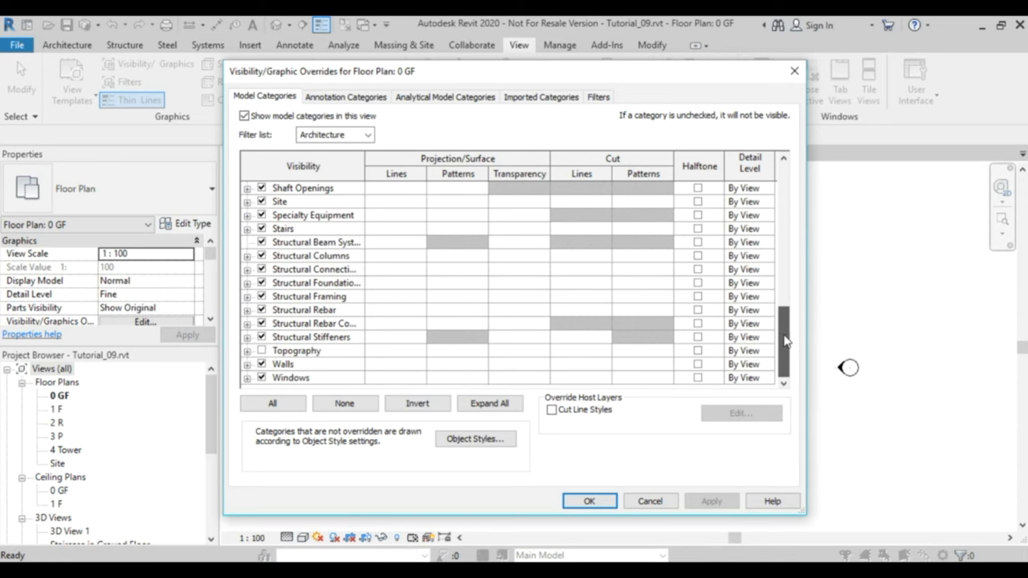
{"action": "left_click", "coordinate": [283, 363]}
{"action": "left_click_drag", "start_coordinate": [784, 354], "coordinate": [805, 241]}
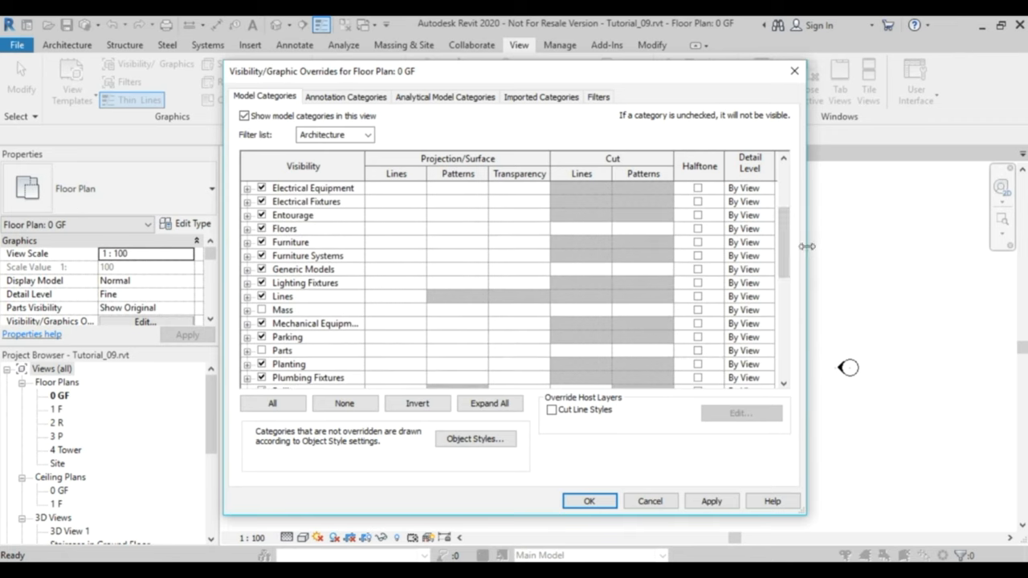
{"action": "left_click", "coordinate": [283, 229]}
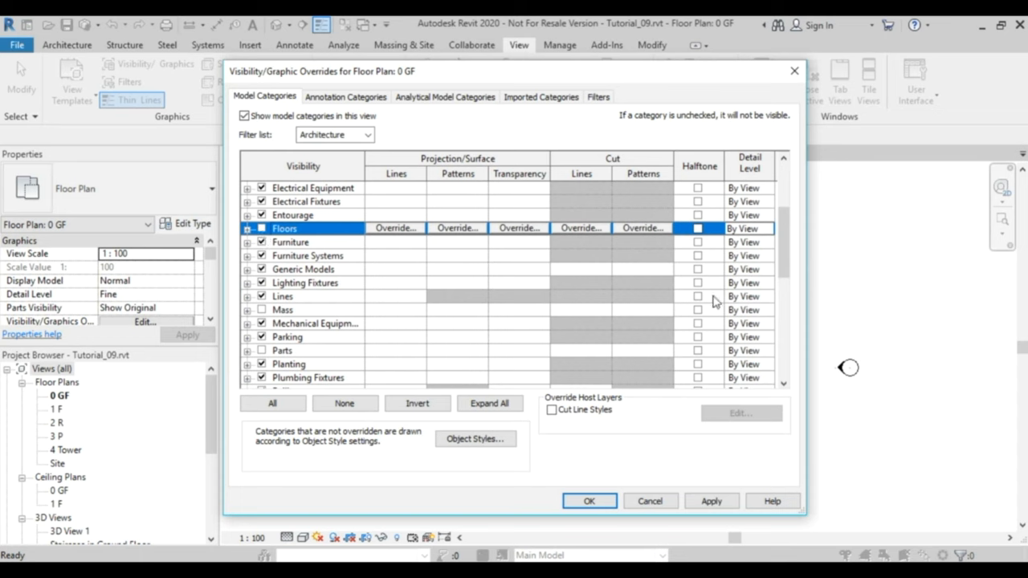
{"action": "left_click_drag", "start_coordinate": [788, 255], "coordinate": [788, 216]}
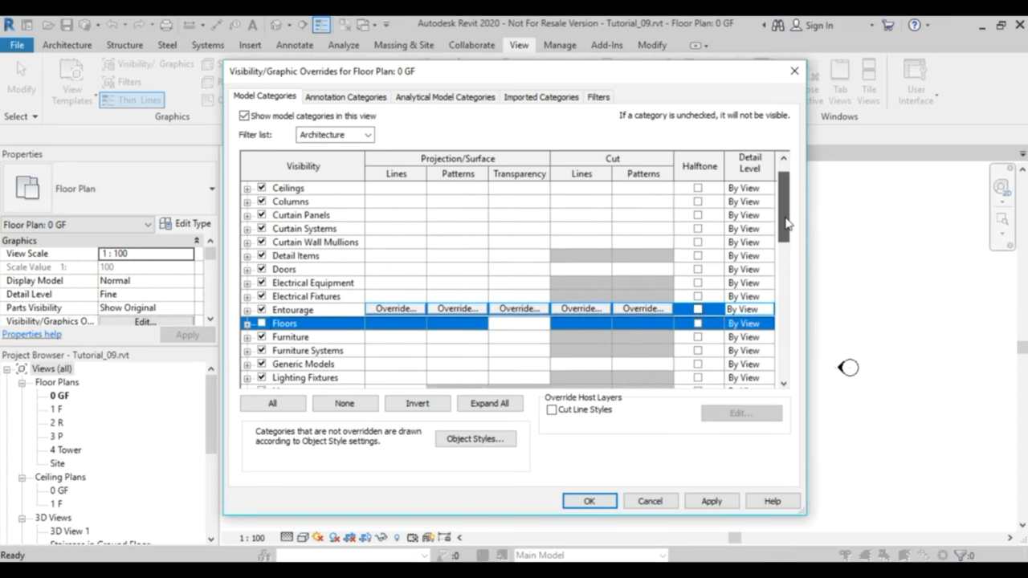
{"action": "left_click_drag", "start_coordinate": [789, 215], "coordinate": [783, 266]}
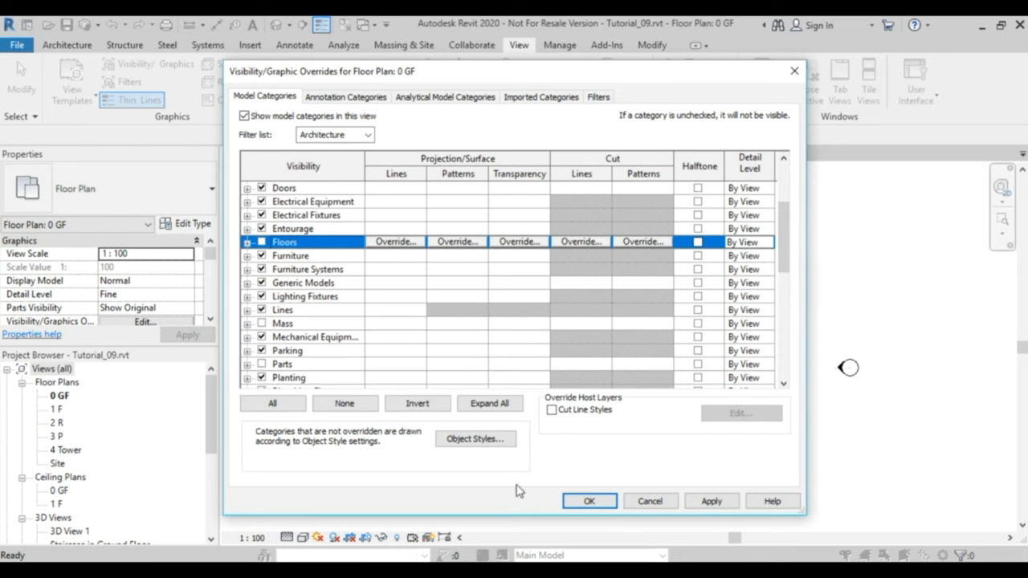
{"action": "left_click", "coordinate": [588, 501]}
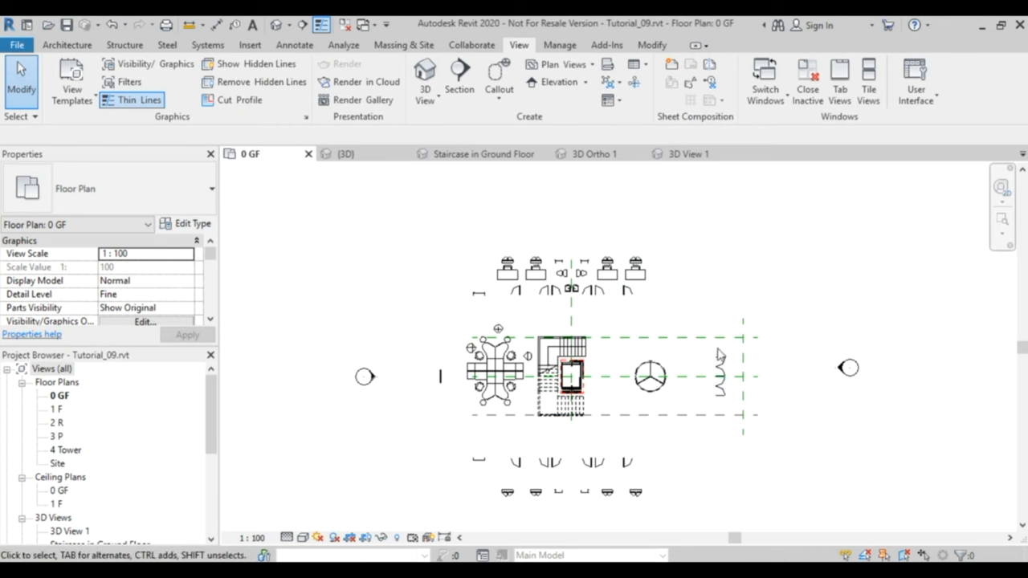
Hide Doors and Windows too, then window-select the upper row's desks and toilets
{"action": "left_click", "coordinate": [148, 64]}
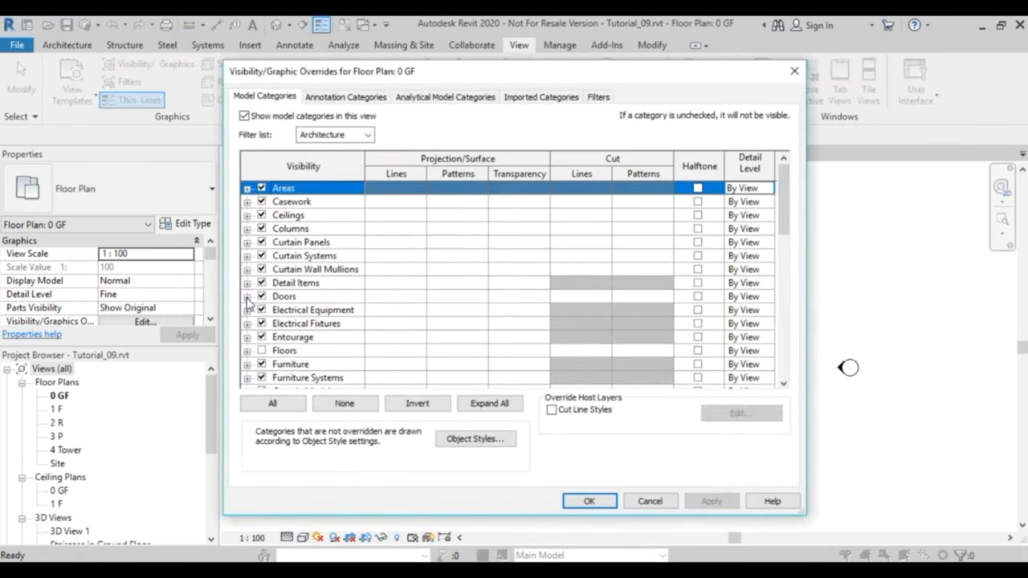
{"action": "left_click", "coordinate": [273, 296]}
{"action": "left_click_drag", "start_coordinate": [783, 201], "coordinate": [783, 353]}
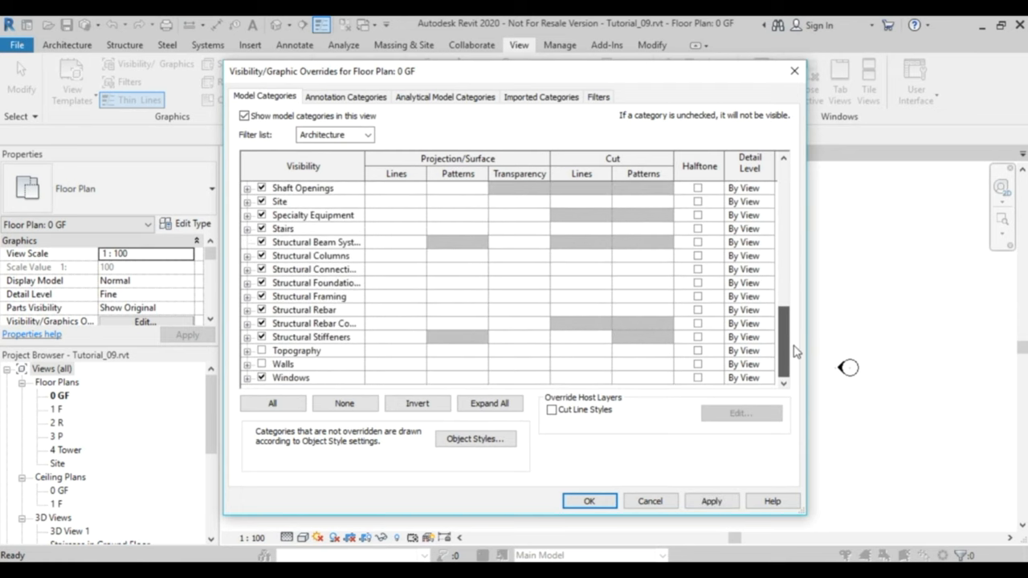
{"action": "left_click", "coordinate": [261, 378]}
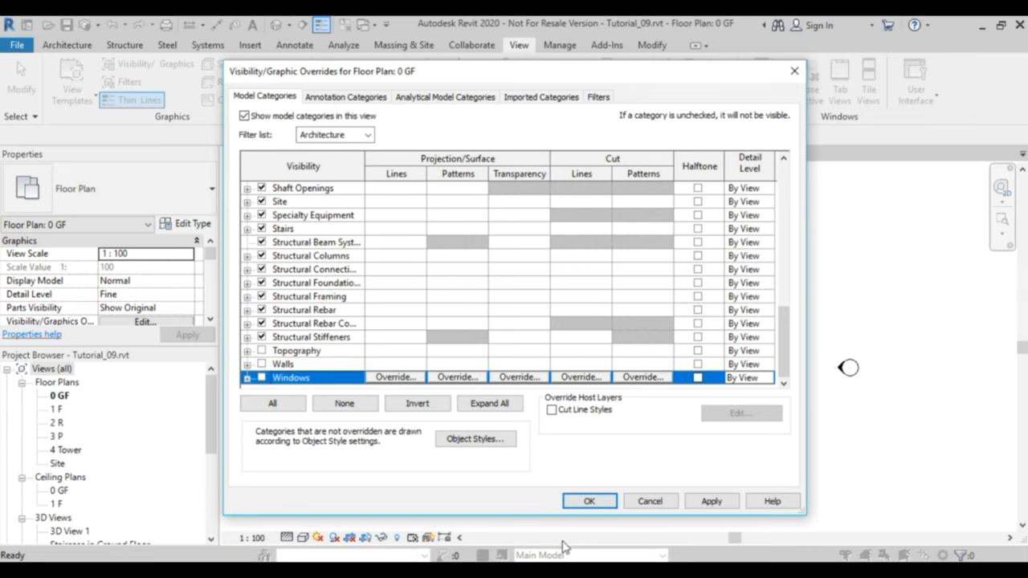
{"action": "left_click", "coordinate": [589, 501]}
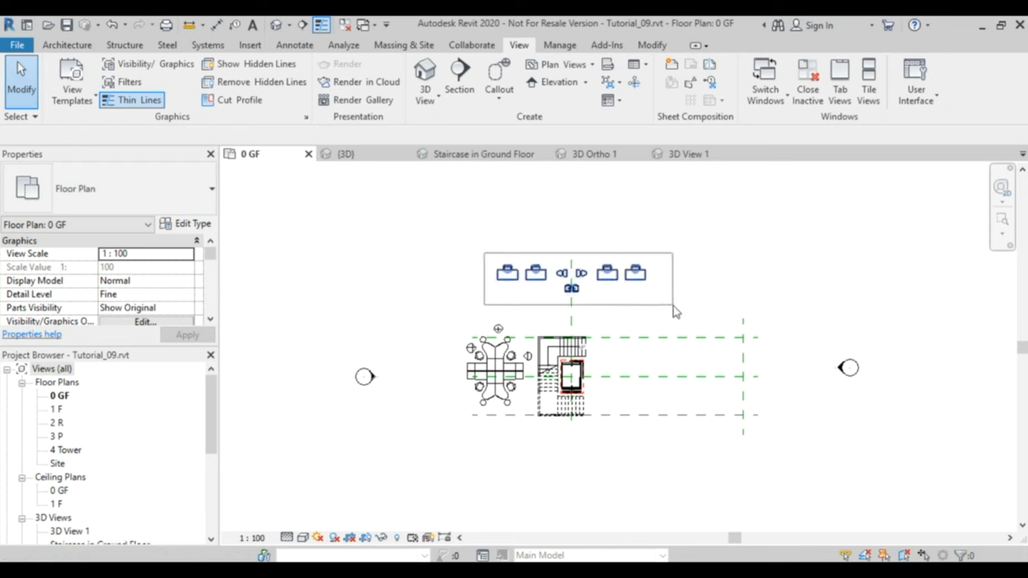
{"action": "left_click_drag", "start_coordinate": [485, 259], "coordinate": [683, 321]}
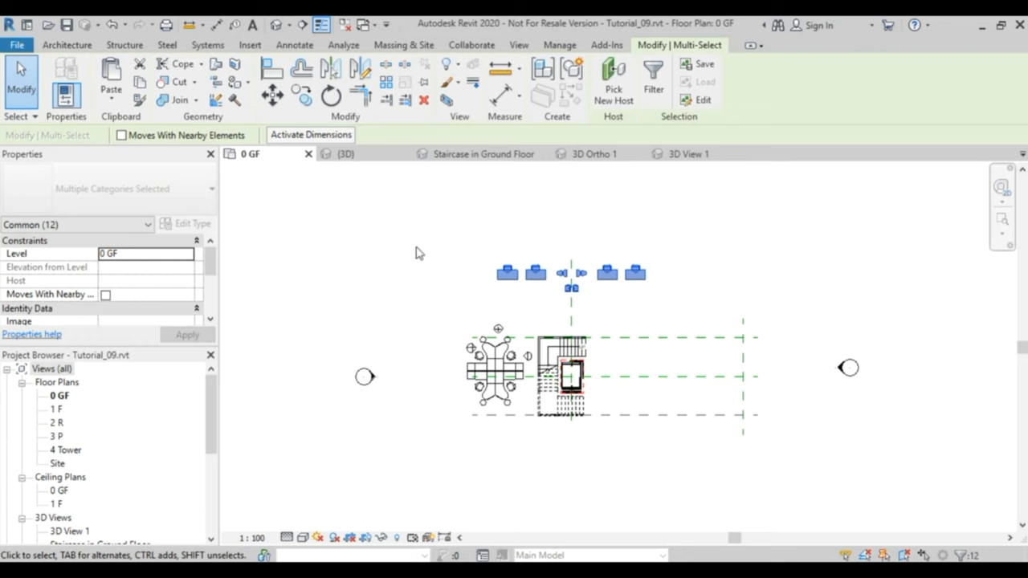
Paste the selected furniture Aligned to Selected Levels onto level 1 F
{"action": "left_click", "coordinate": [111, 108]}
{"action": "left_click", "coordinate": [160, 158]}
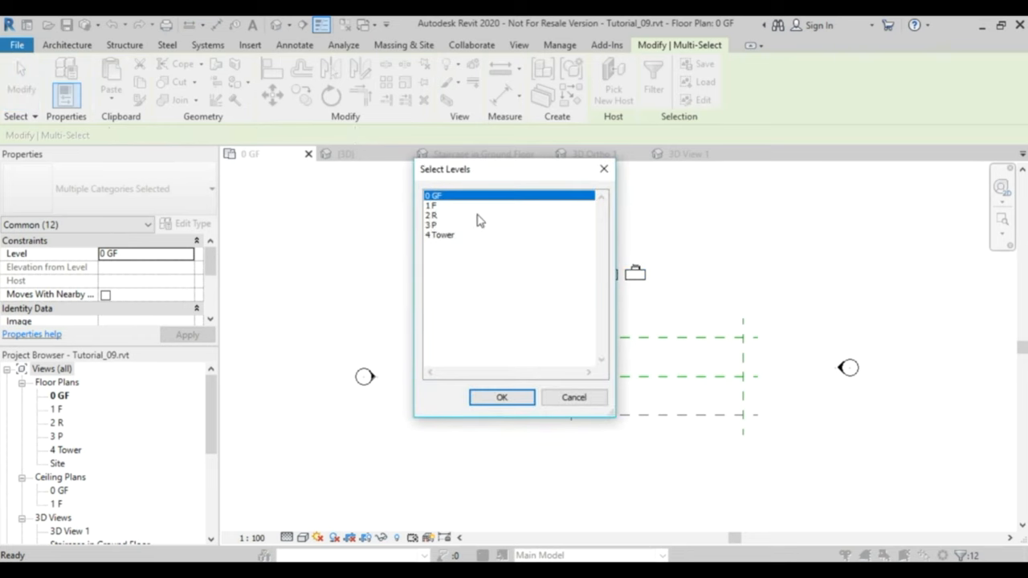
{"action": "left_click", "coordinate": [433, 215]}
{"action": "left_click", "coordinate": [501, 398]}
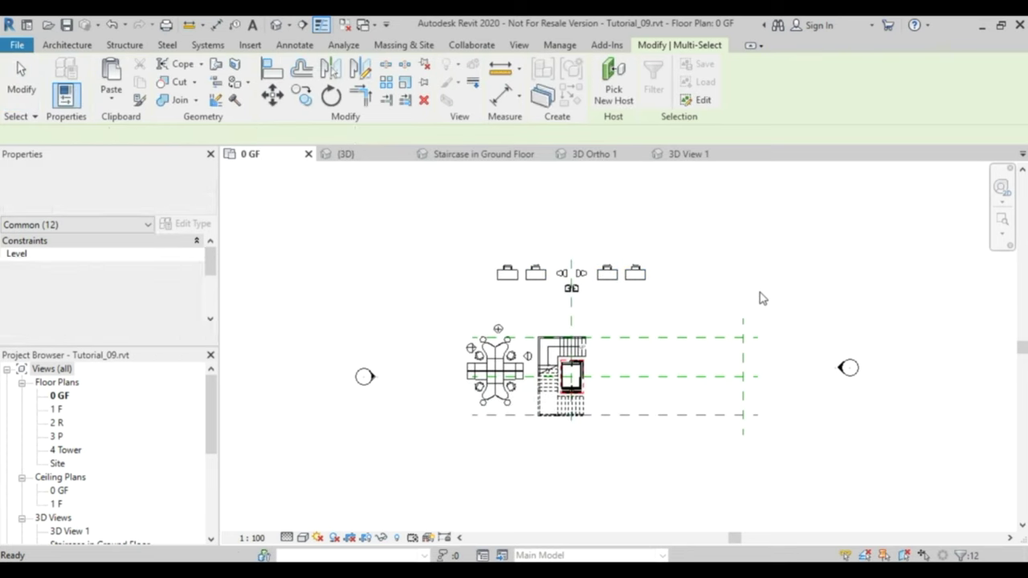
Dismiss the paste menu and reopen the plan's Visibility/Graphics overrides
{"action": "left_click", "coordinate": [110, 103]}
{"action": "left_click", "coordinate": [490, 24]}
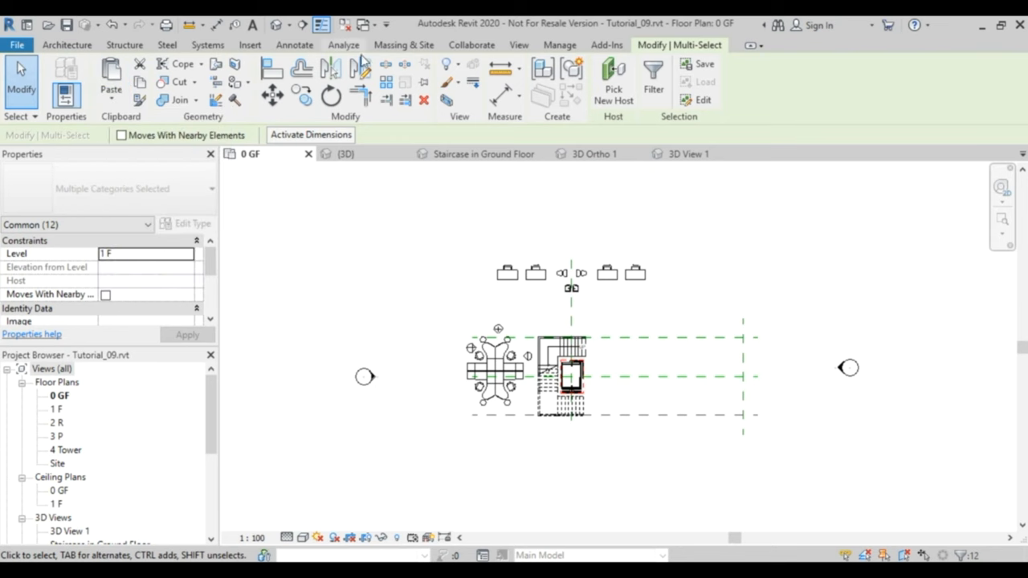
{"action": "left_click", "coordinate": [519, 45]}
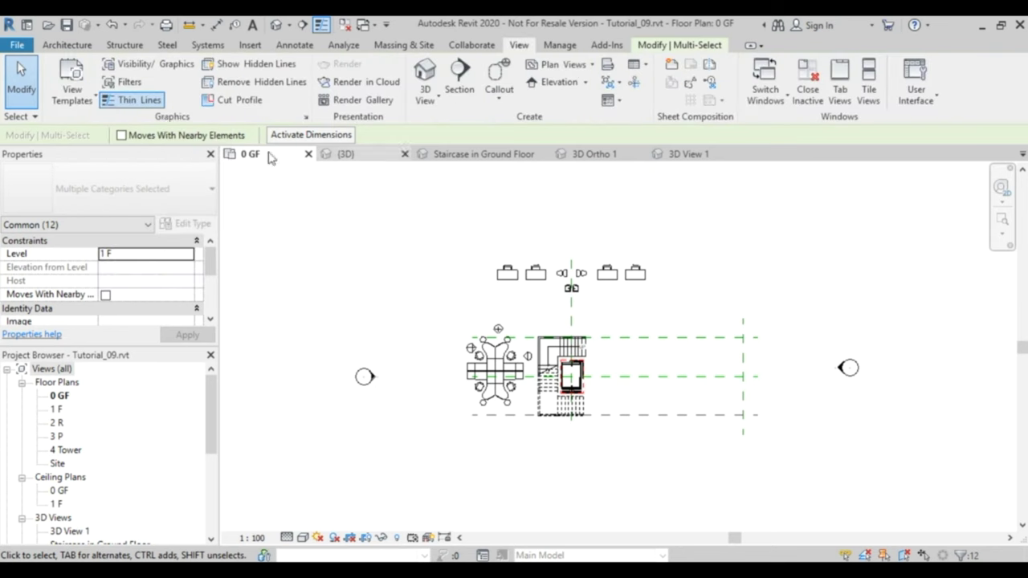
{"action": "left_click", "coordinate": [155, 64]}
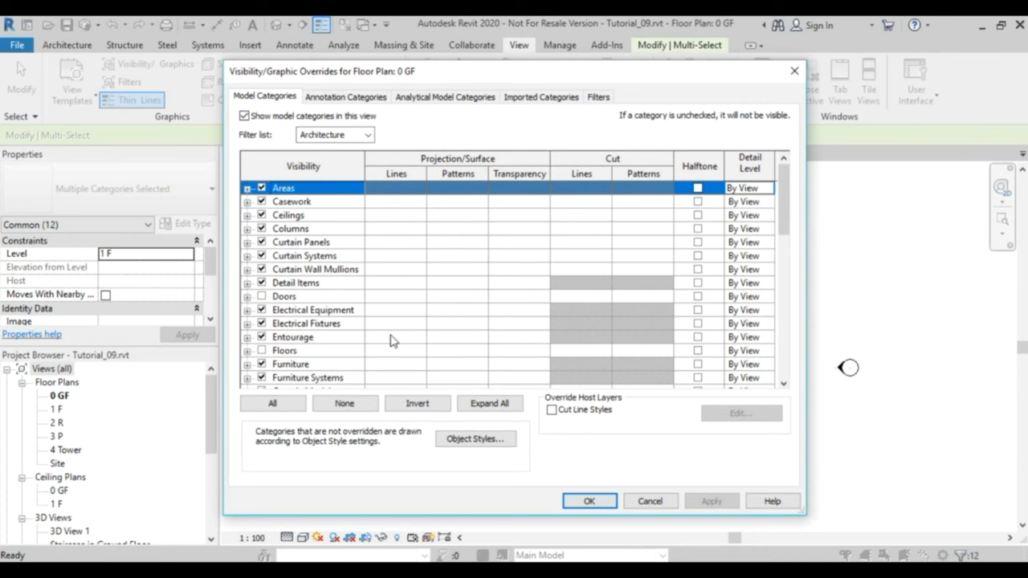
Select All categories, turn their visibility back on, confirm, and clear the selection
{"action": "left_click", "coordinate": [272, 403]}
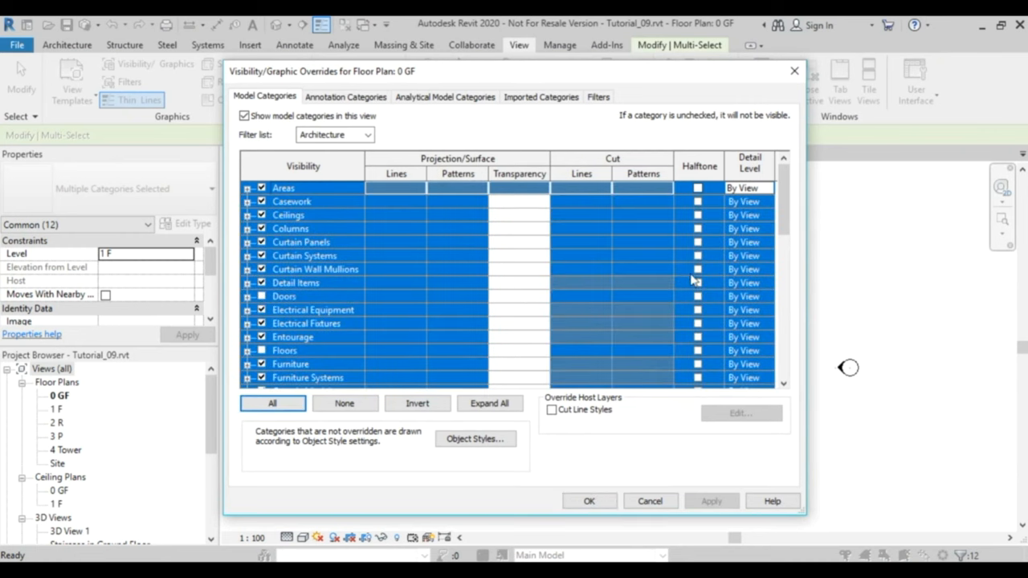
{"action": "left_click", "coordinate": [261, 297]}
{"action": "left_click", "coordinate": [588, 501]}
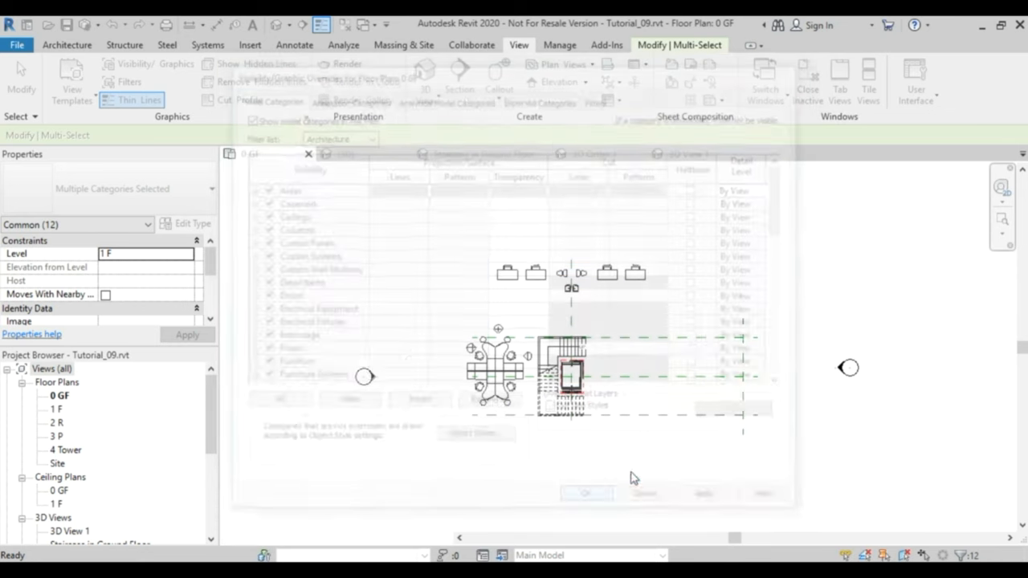
{"action": "left_click", "coordinate": [839, 309]}
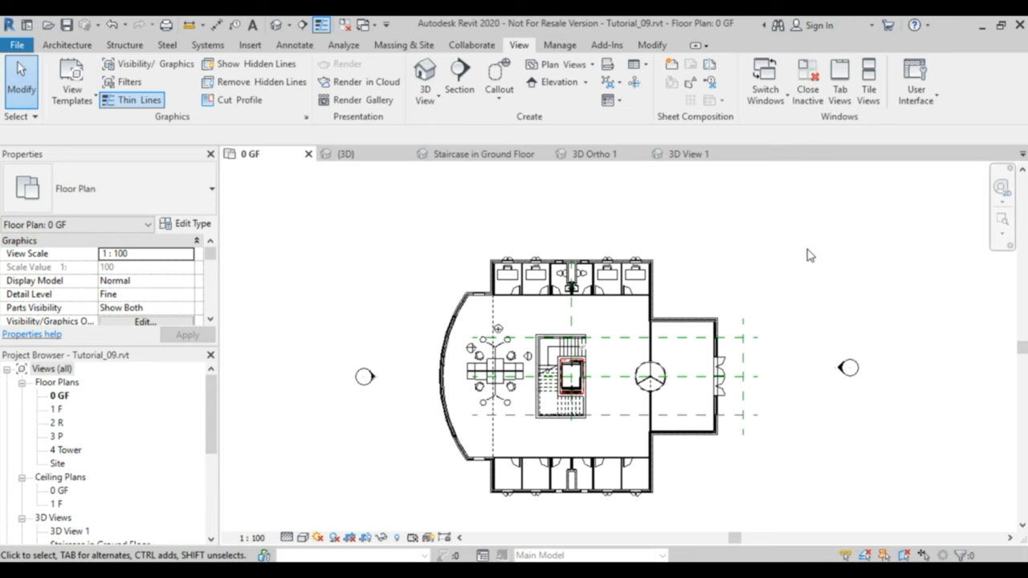
{"action": "scroll", "coordinate": [634, 277], "scroll_direction": "up", "scroll_amount": 4}
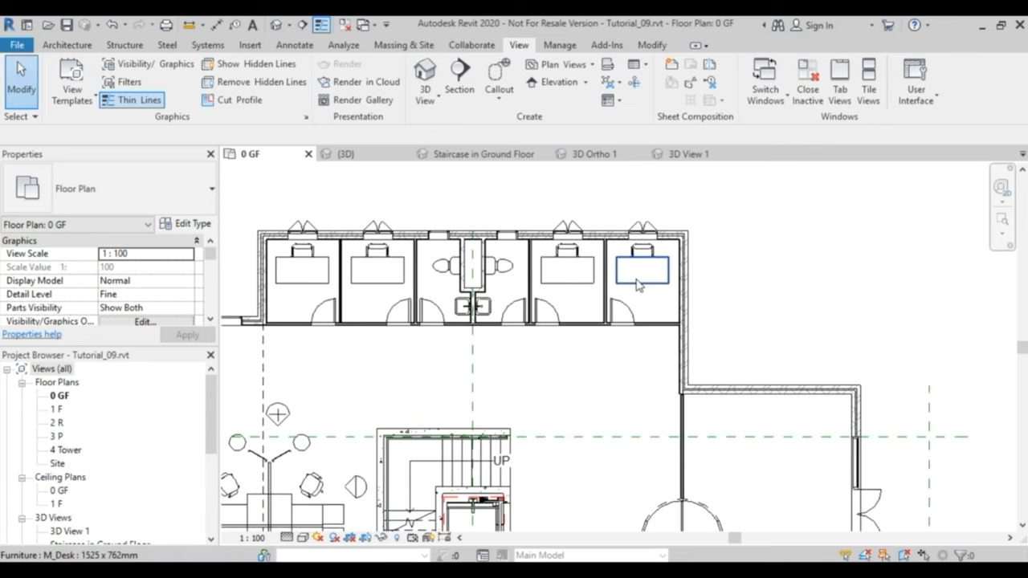
Pan the 0 GF plan to the upper row of offices and toilets
{"action": "middle_click_drag", "start_coordinate": [636, 283], "coordinate": [742, 263]}
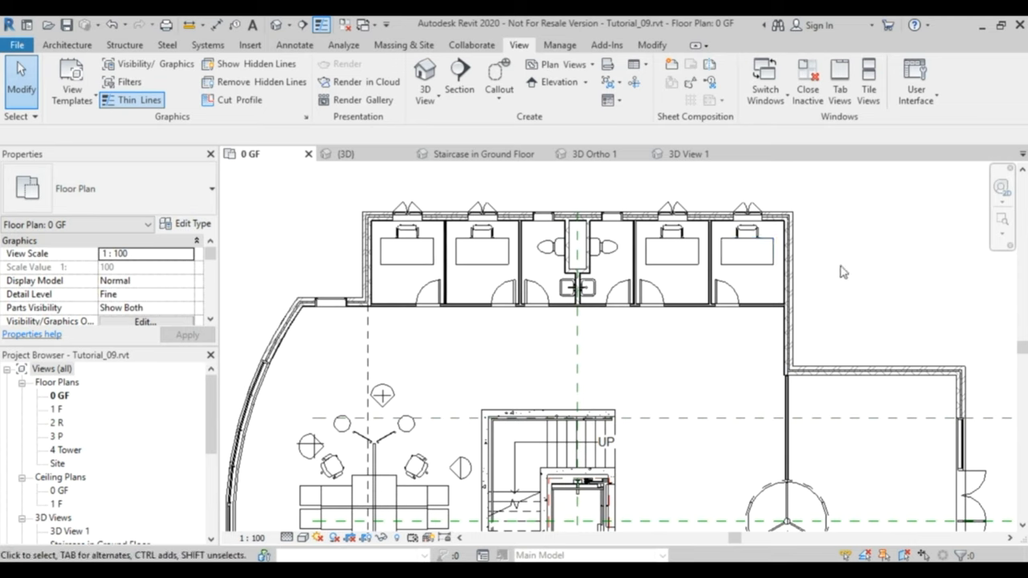